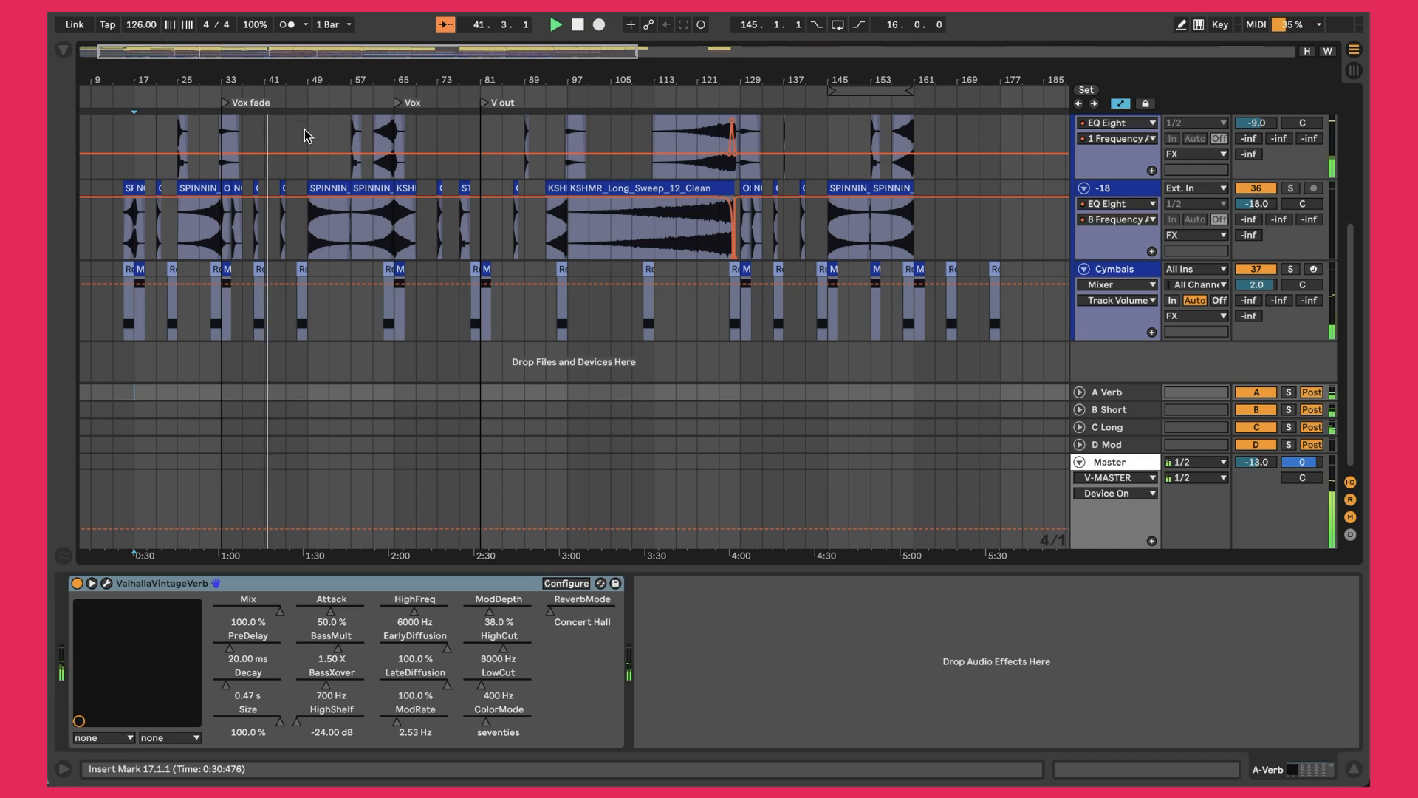
Step: Examine the arrangement timeline as a whole, from the section markers and track groups through to the outro
scroll(307, 135, "up", 8)
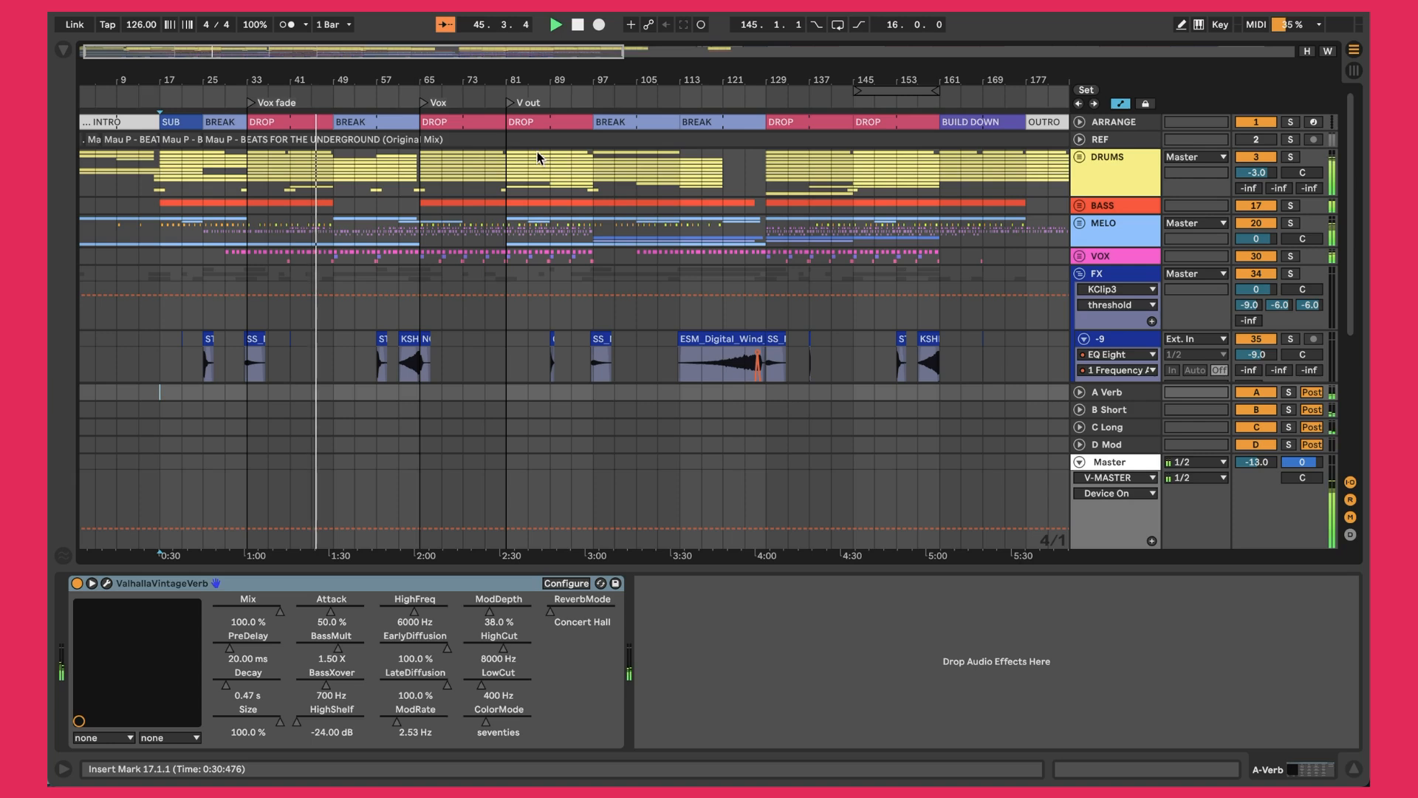
left_click_drag(463, 68, 414, 76)
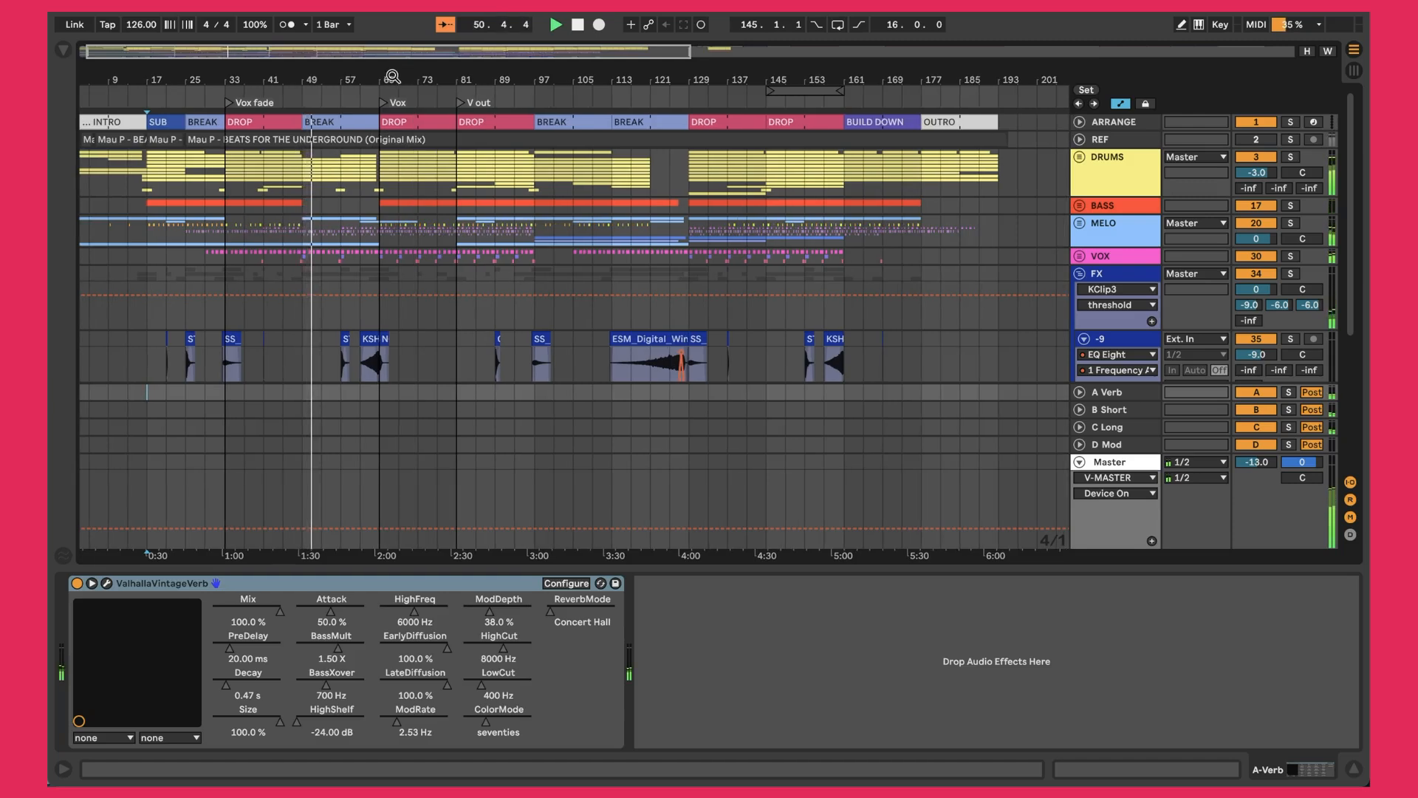
left_click_drag(395, 76, 395, 80)
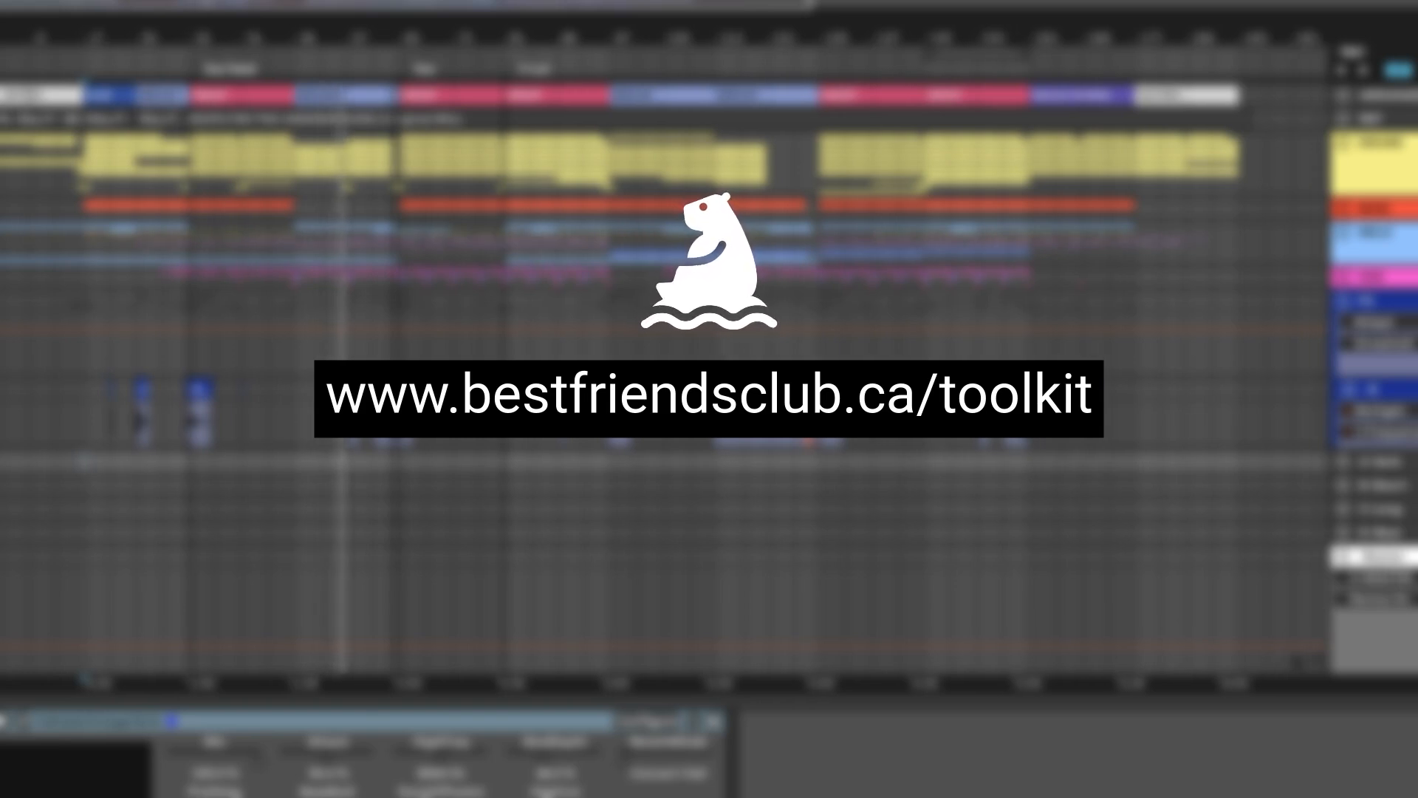
key("minus")
key("minus")
key("minus")
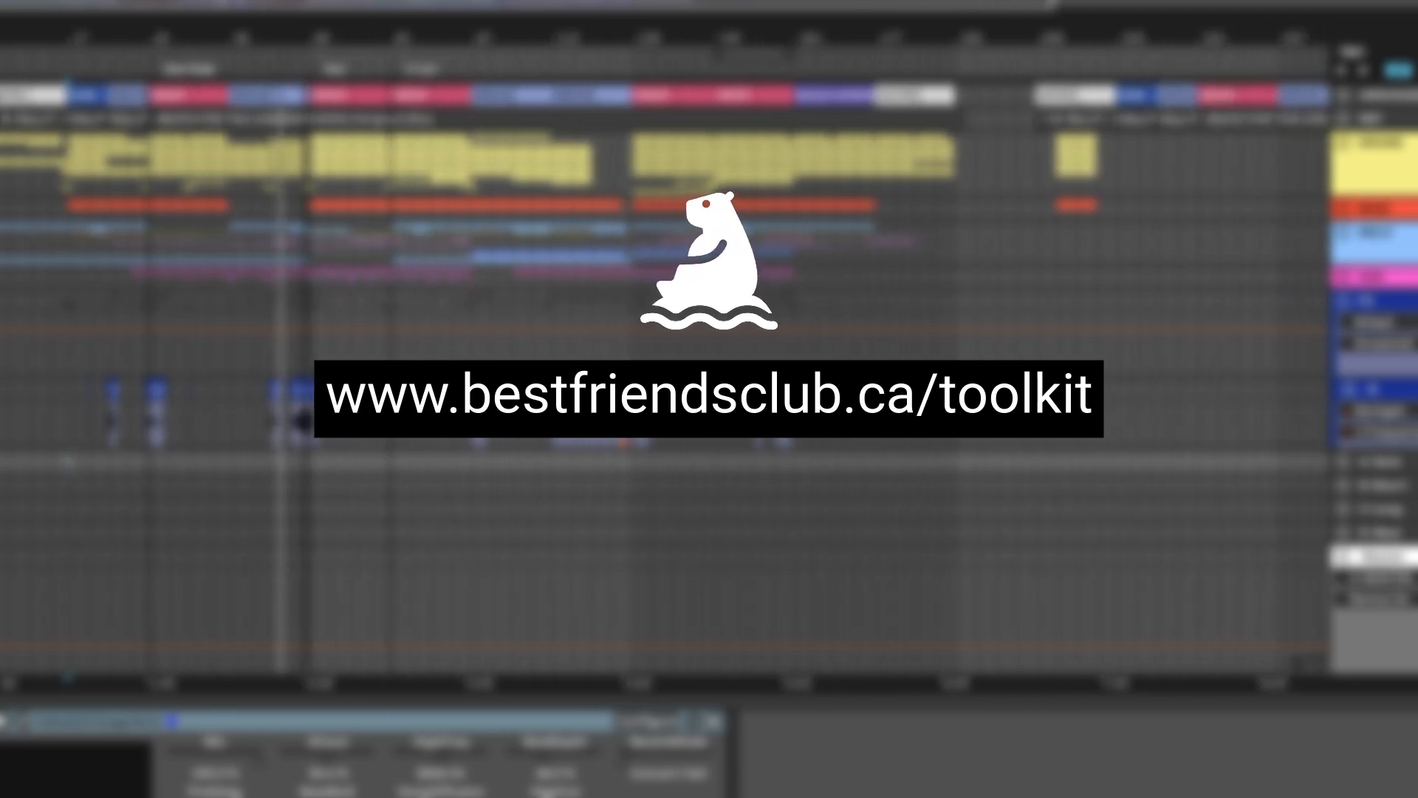
scroll(665, 370, "down", 2)
left_click_drag(271, 37, 272, 31)
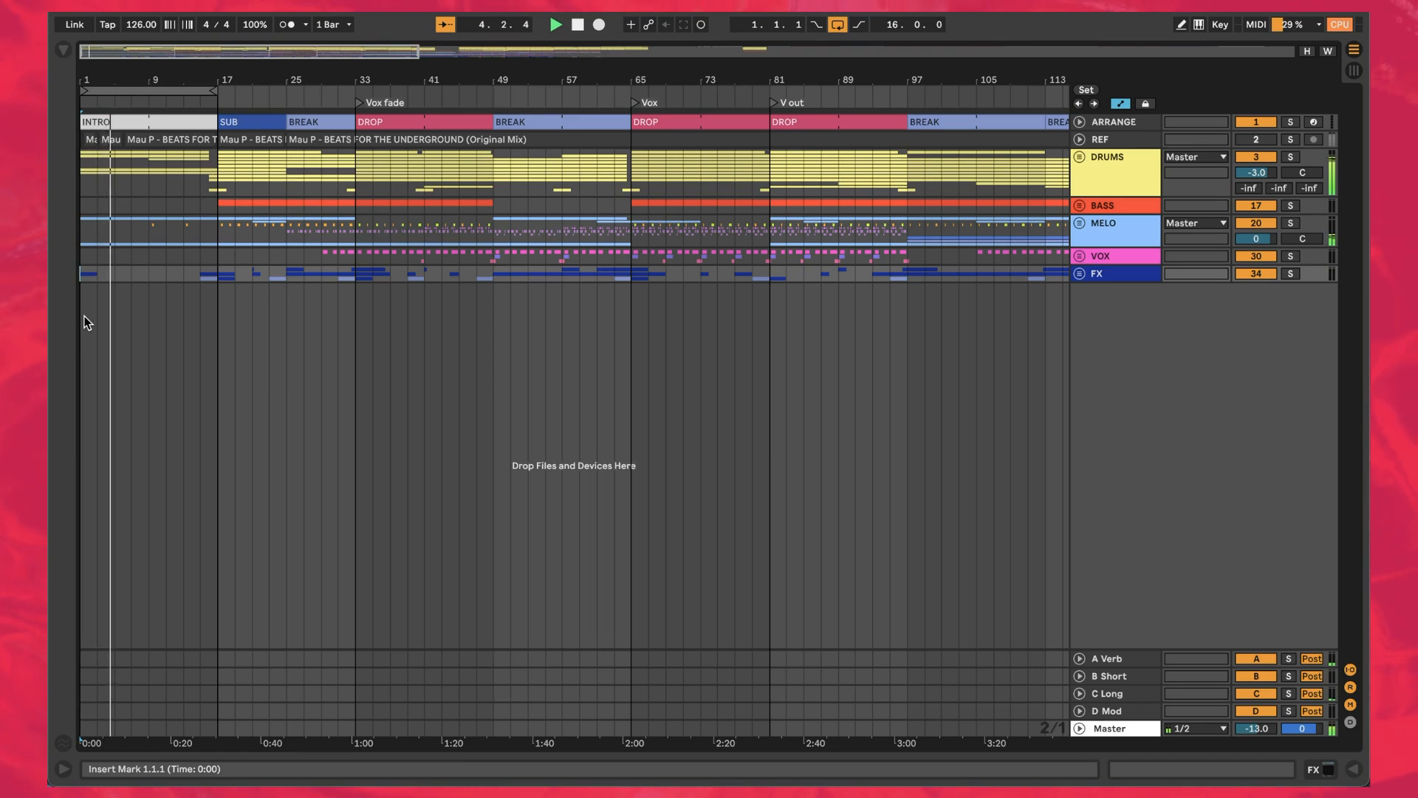
Step: Unfold the REF and ARRANGE tracks, and select the SUB, BREAK and first DROP section clips in turn
left_click(1079, 139)
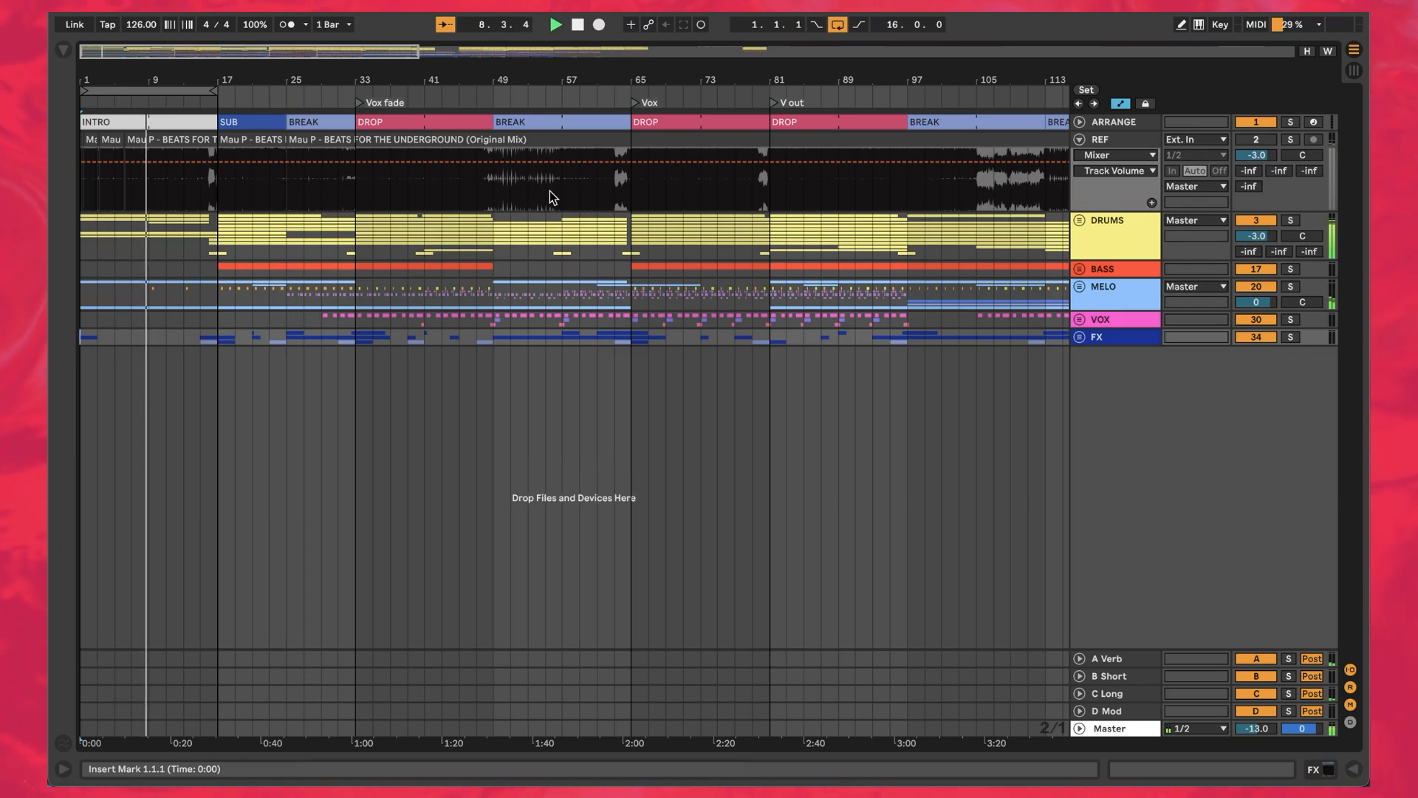
left_click(1079, 122)
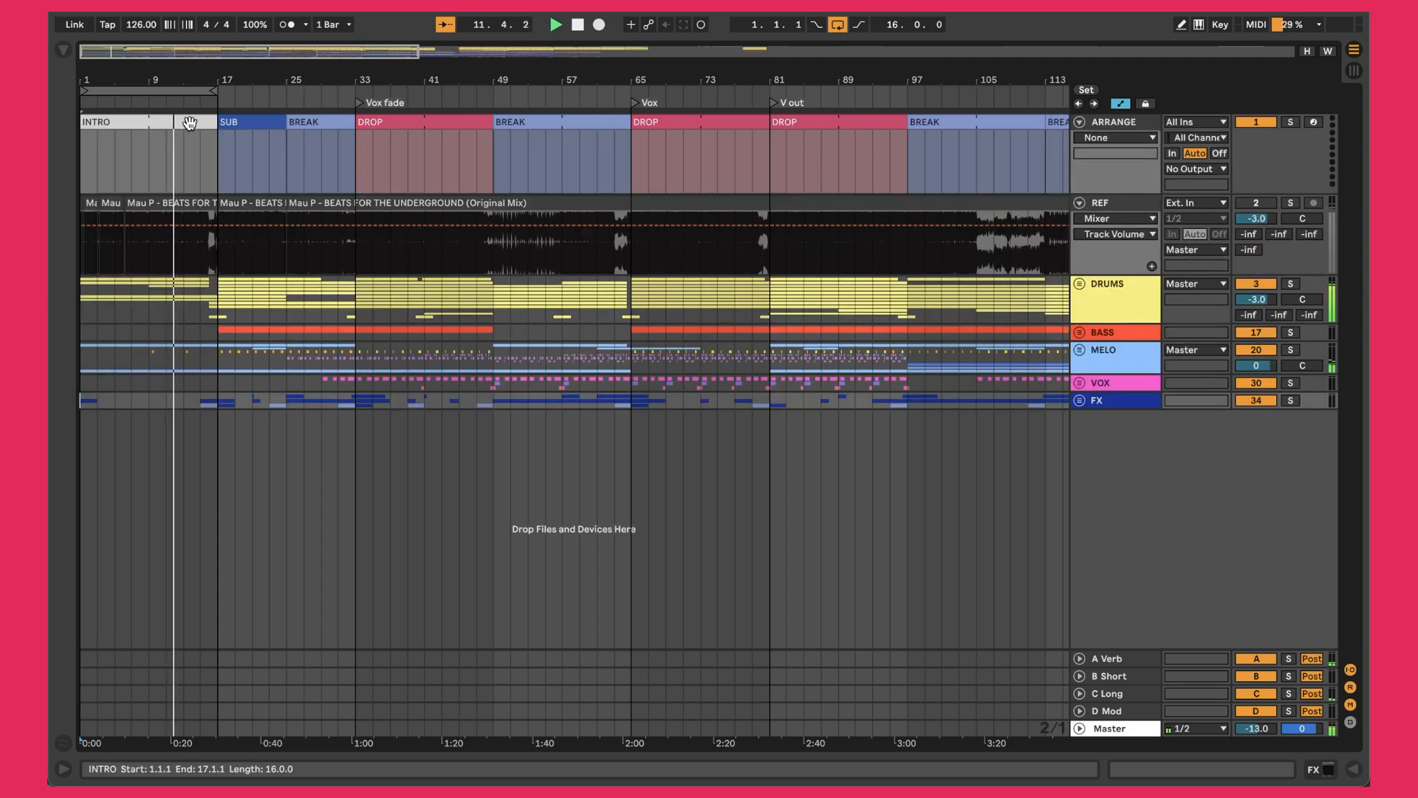
left_click(245, 123)
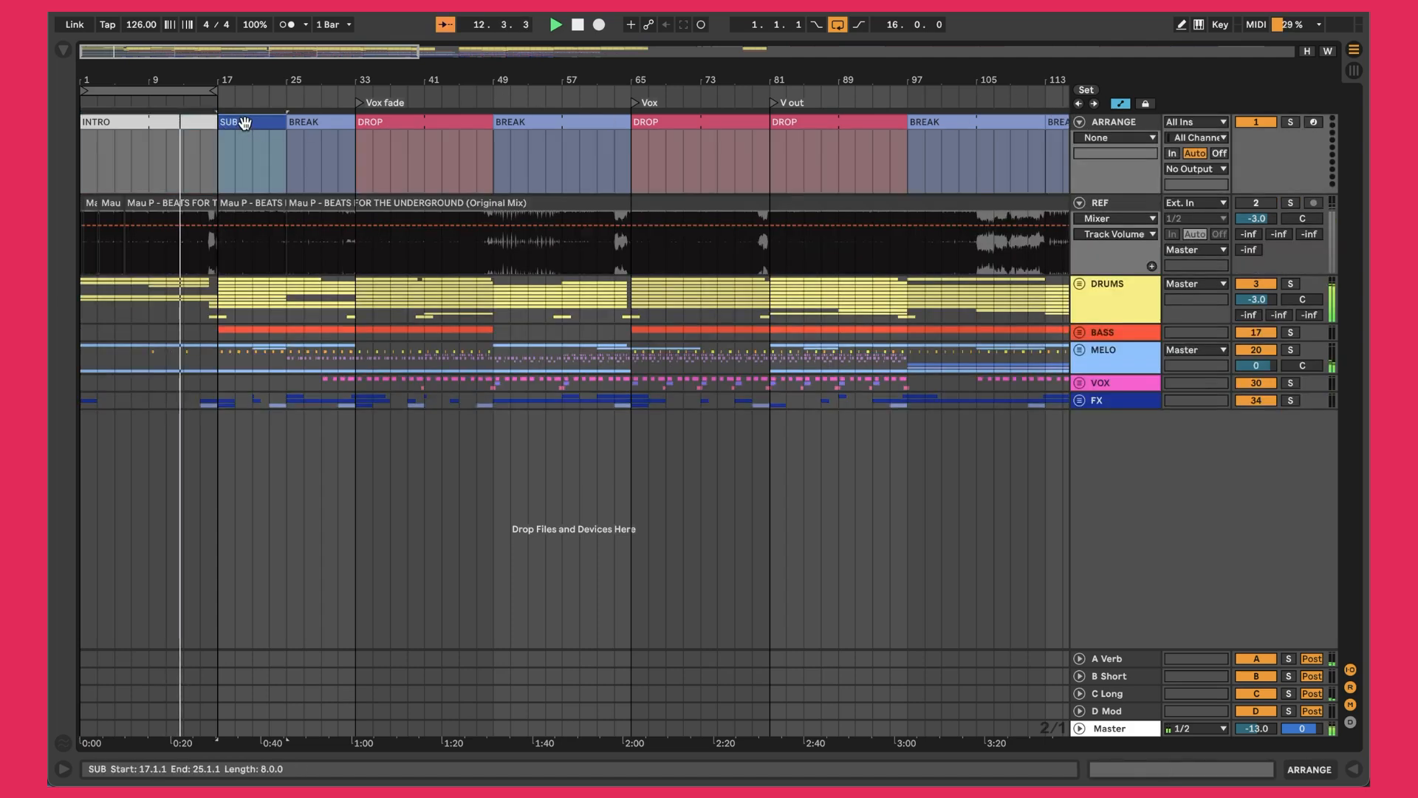
left_click(303, 122)
left_click(395, 121)
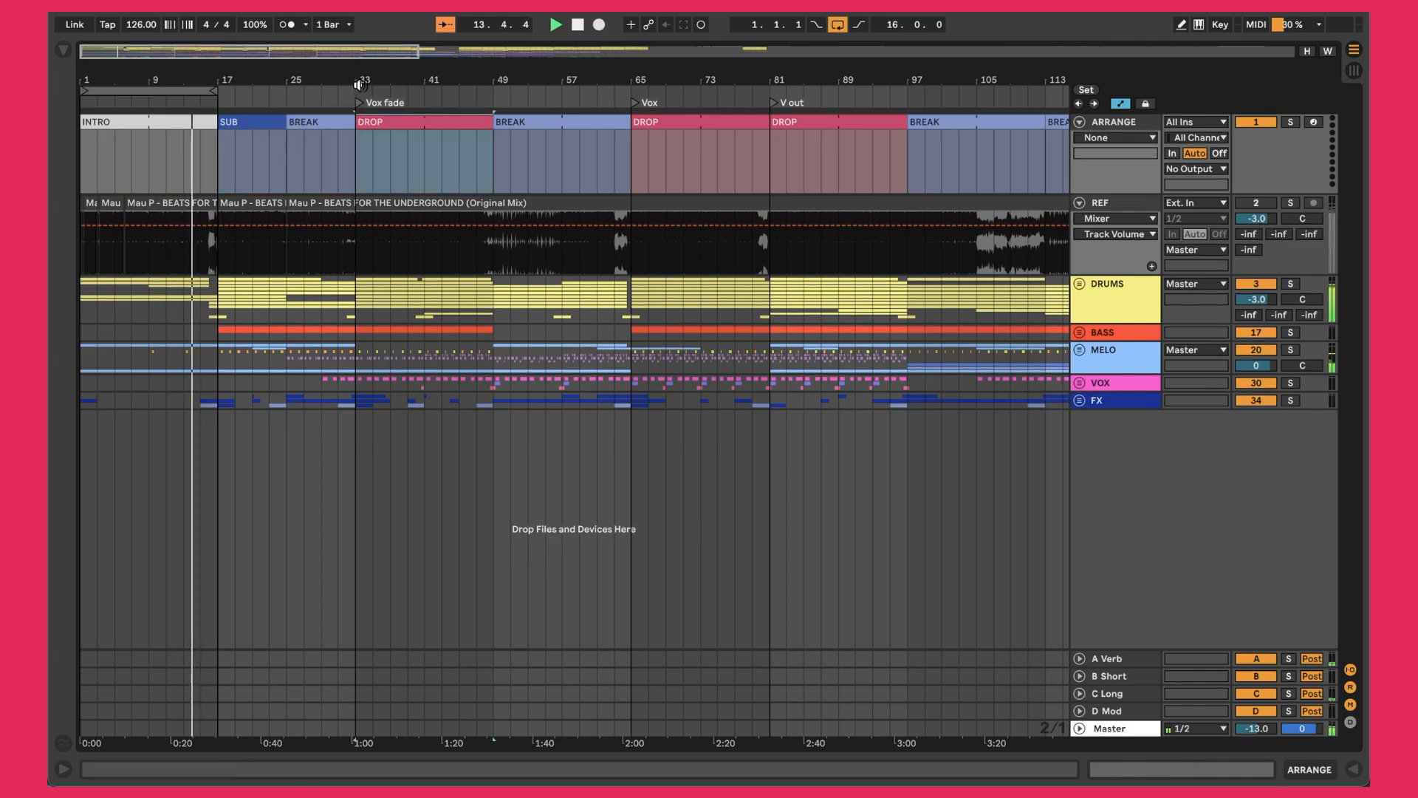
Step: Inspect the second copy of the arrangement, selecting its two 16-bar DROP clips from bar 273 and the 8-bar DROP at bar 305
key("w")
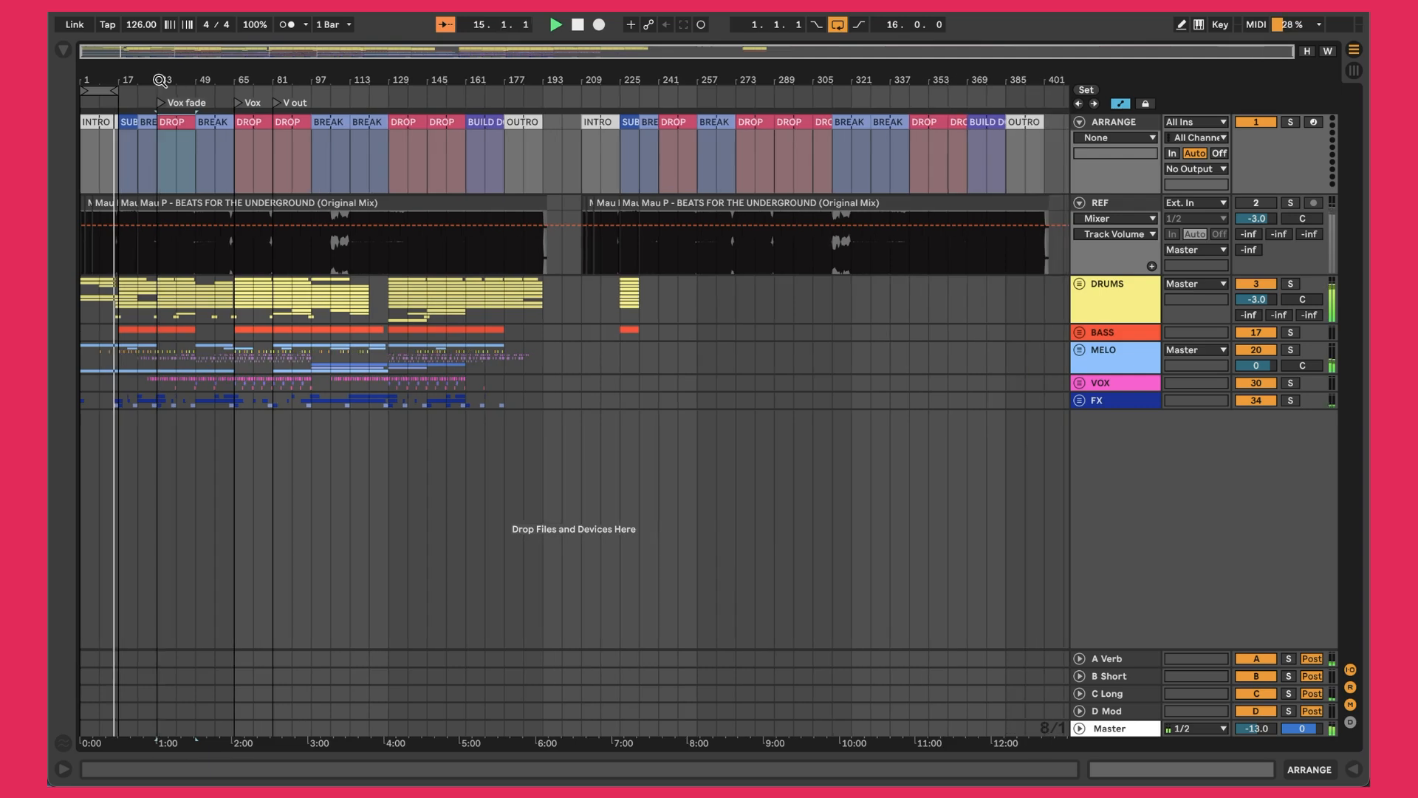
left_click_drag(960, 80, 885, 131)
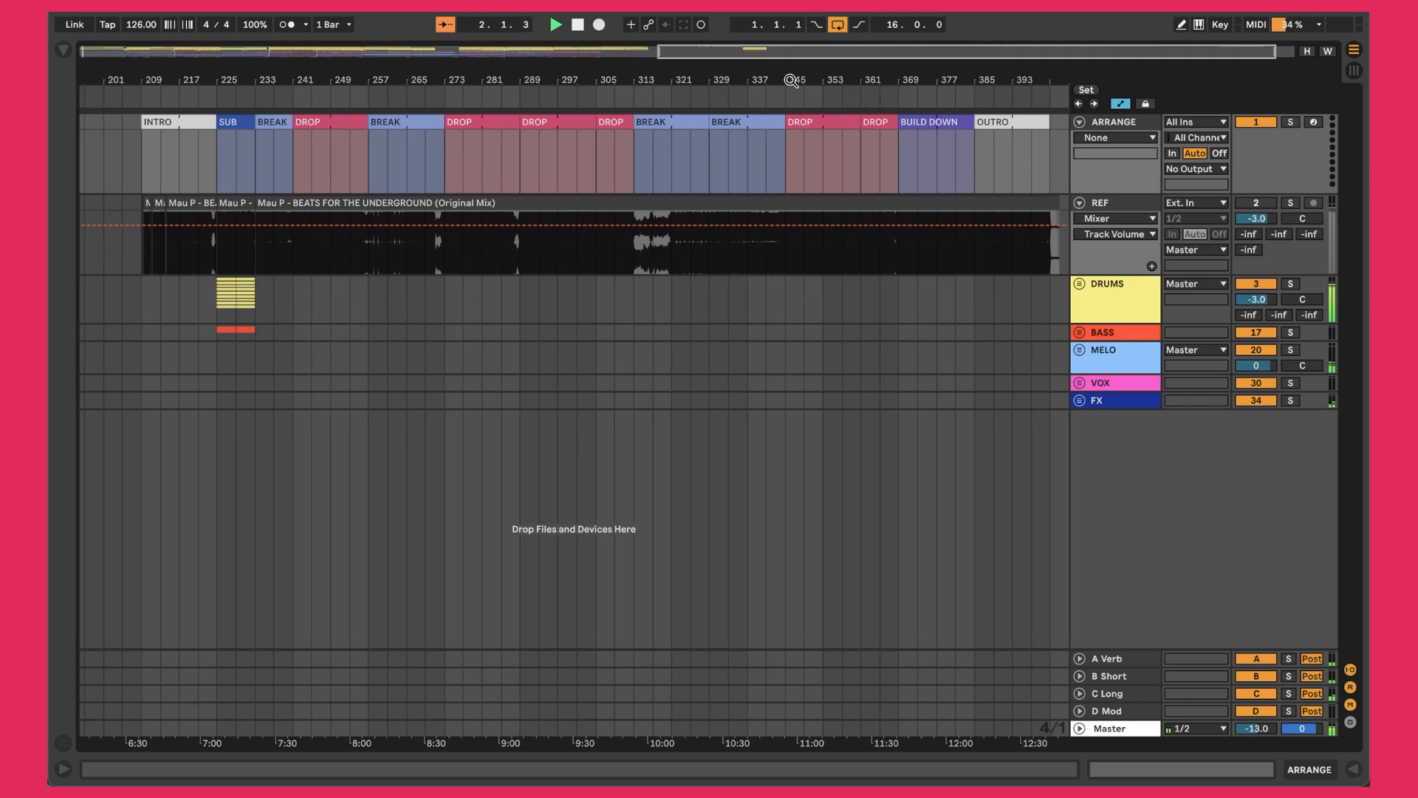
left_click(500, 124)
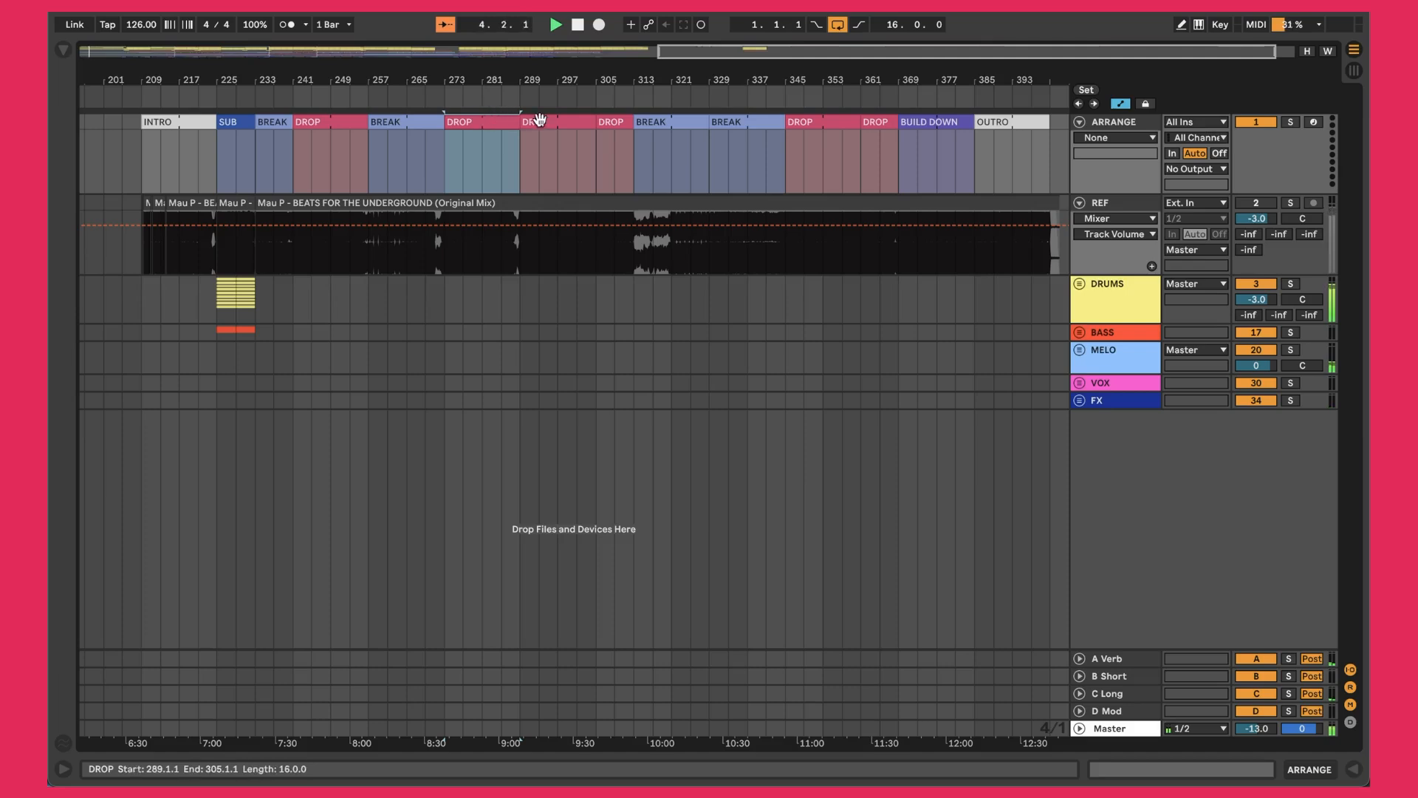
left_click(562, 118)
left_click(478, 121, "shift")
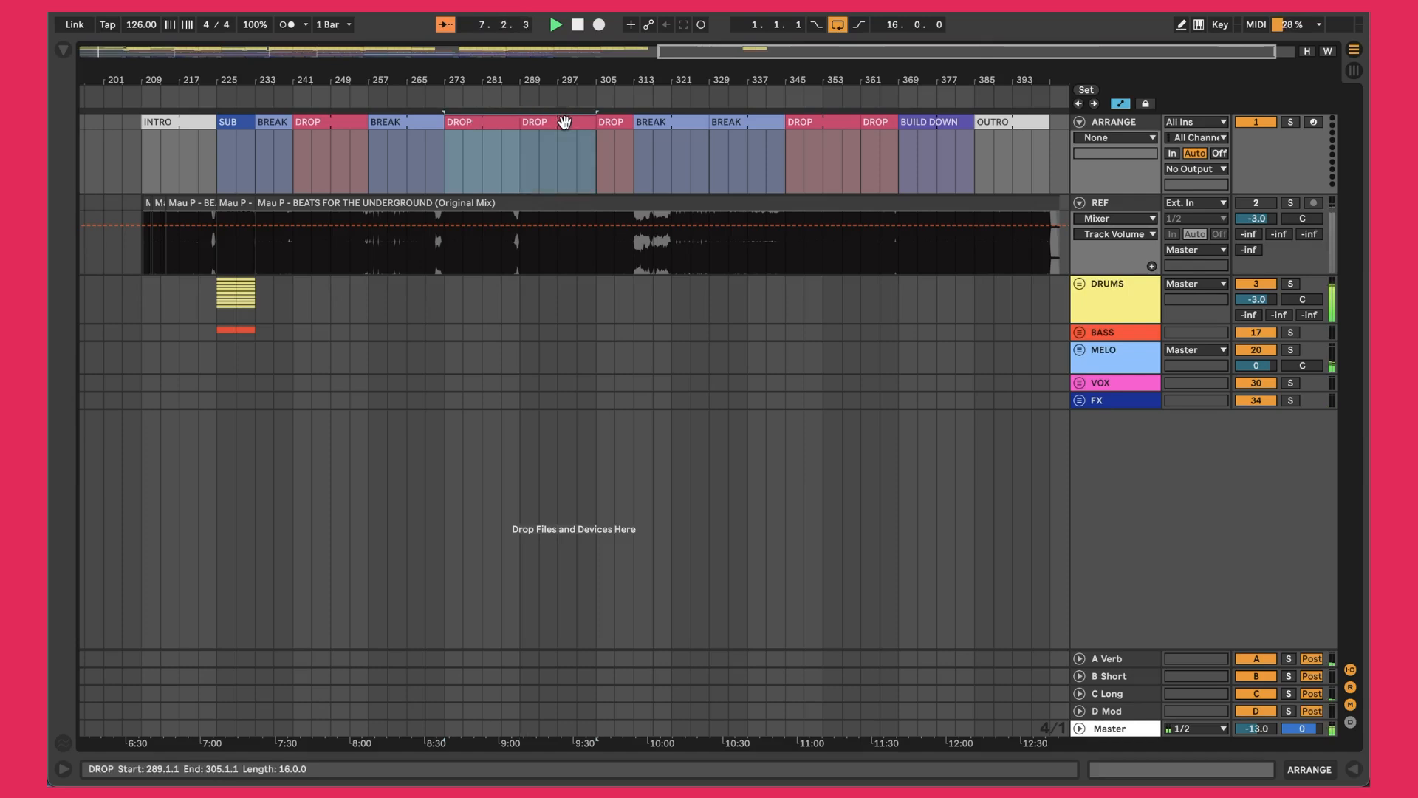
left_click(604, 120)
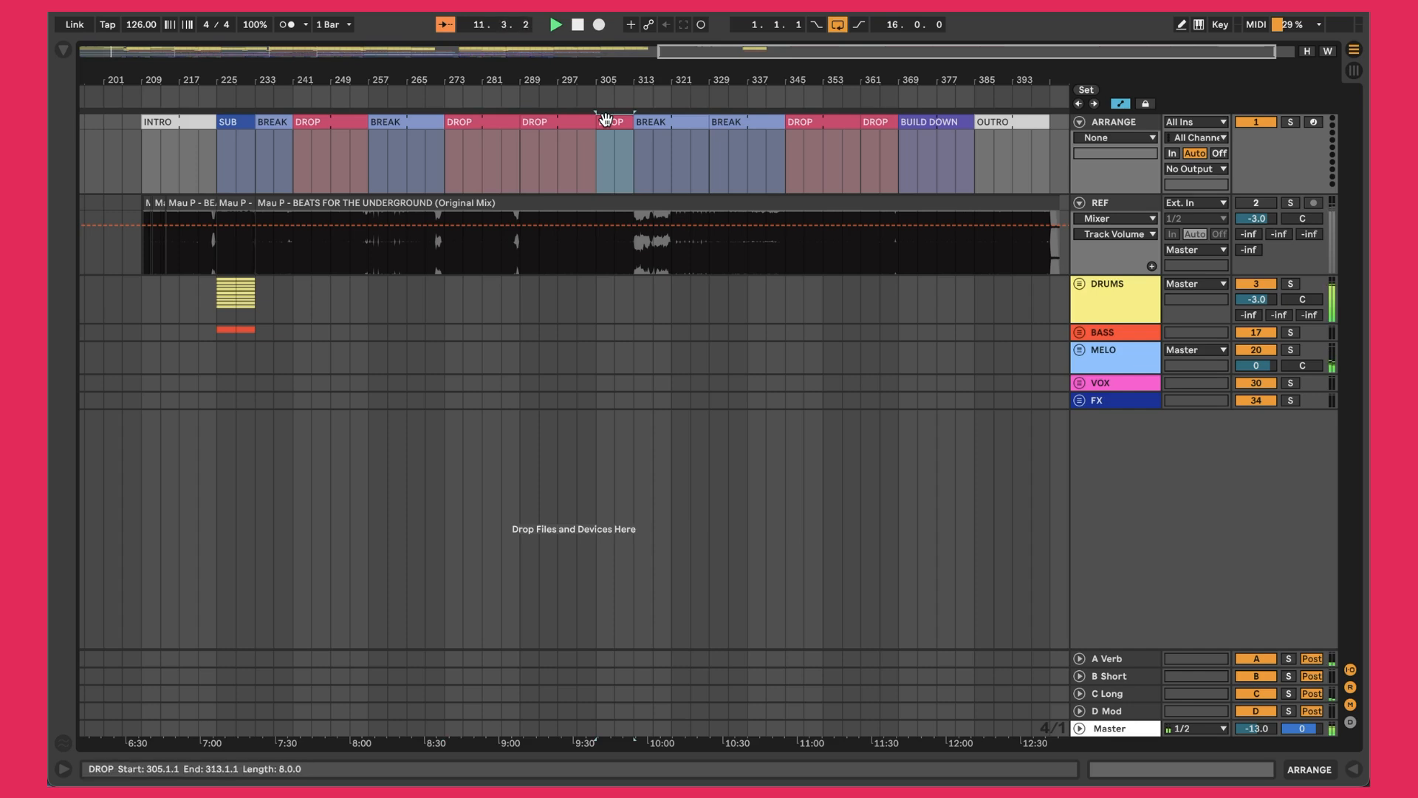
Step: Review the main arrangement's sections by selecting the DROP at bar 81, the BREAK clips from bar 97 and the DROP clips from bar 129
scroll(443, 174, "left", 15)
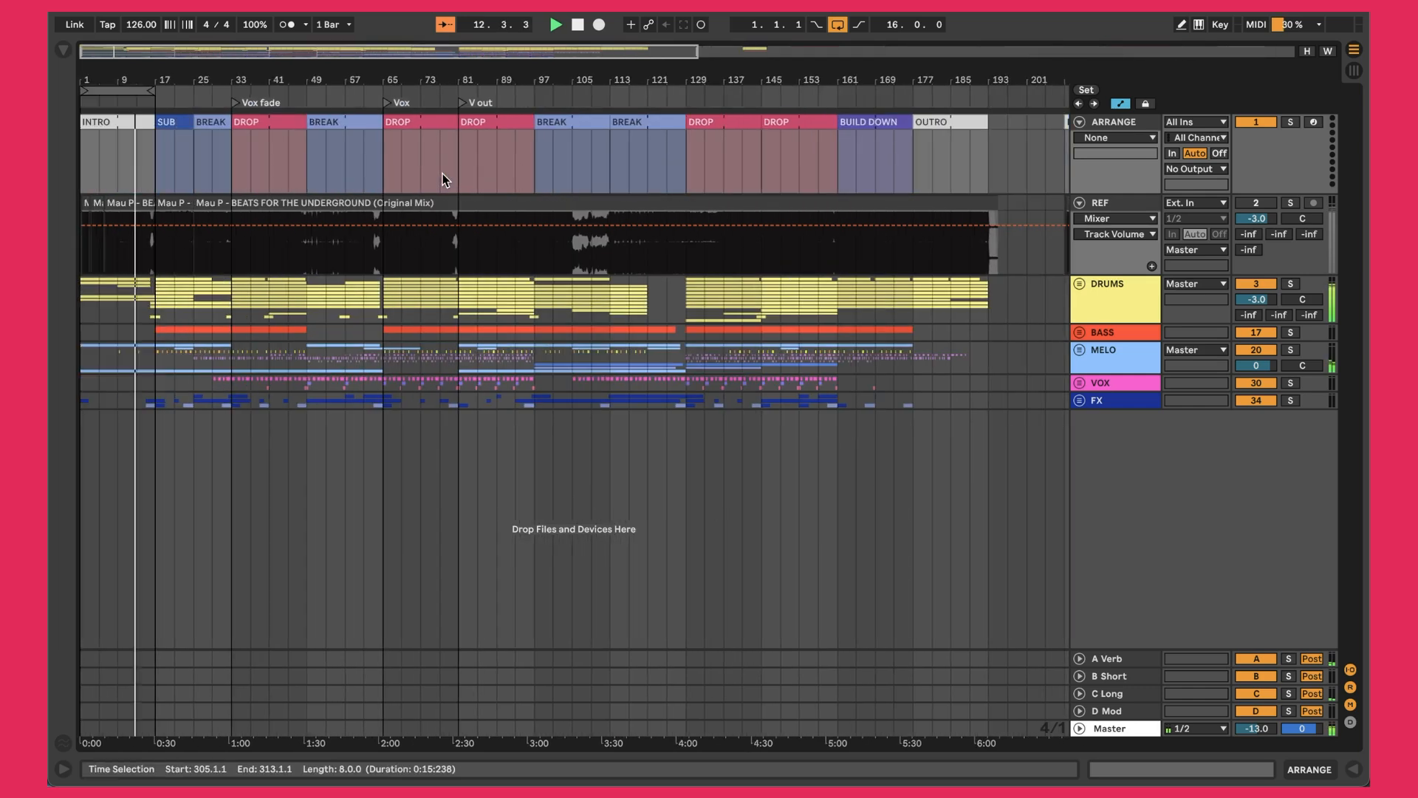
left_click(485, 121, "shift")
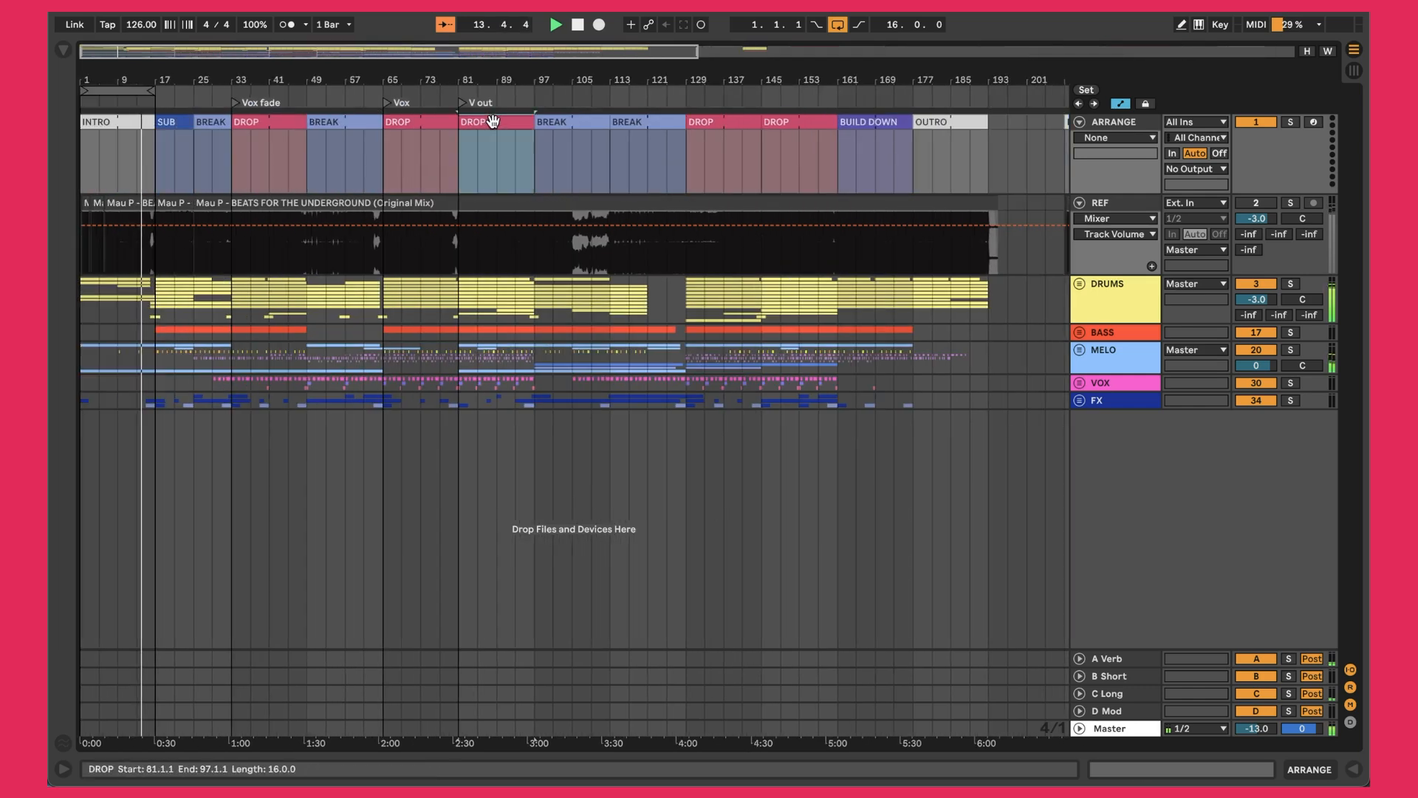
left_click(570, 134)
left_click(654, 126, "shift")
left_click(717, 123)
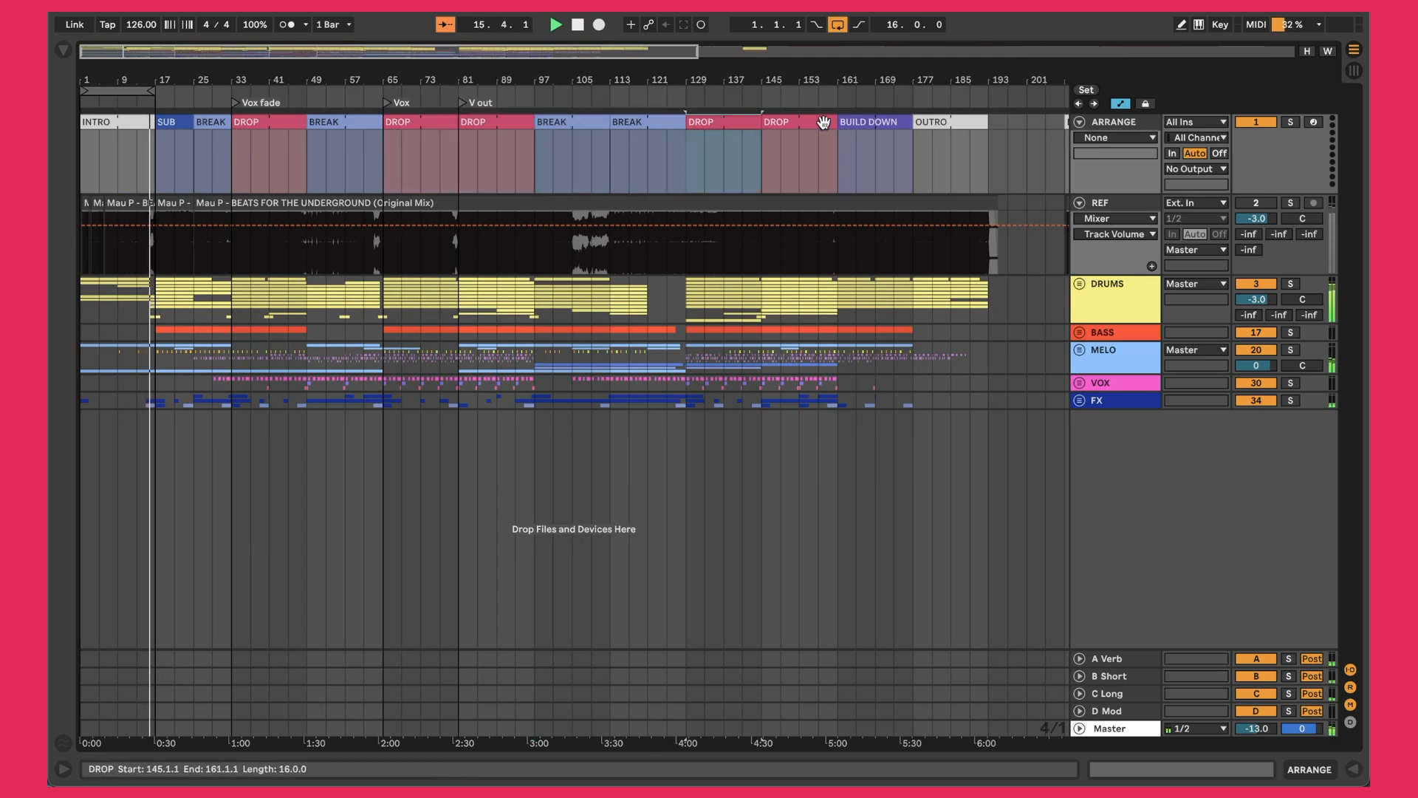
left_click(823, 124, "shift")
Step: Revisit the second arrangement copy to compare its paired 16-bar DROP clips with the extra 8-bar DROP before the break
scroll(822, 123, "right", 12)
left_click(524, 125)
left_click(570, 122, "shift")
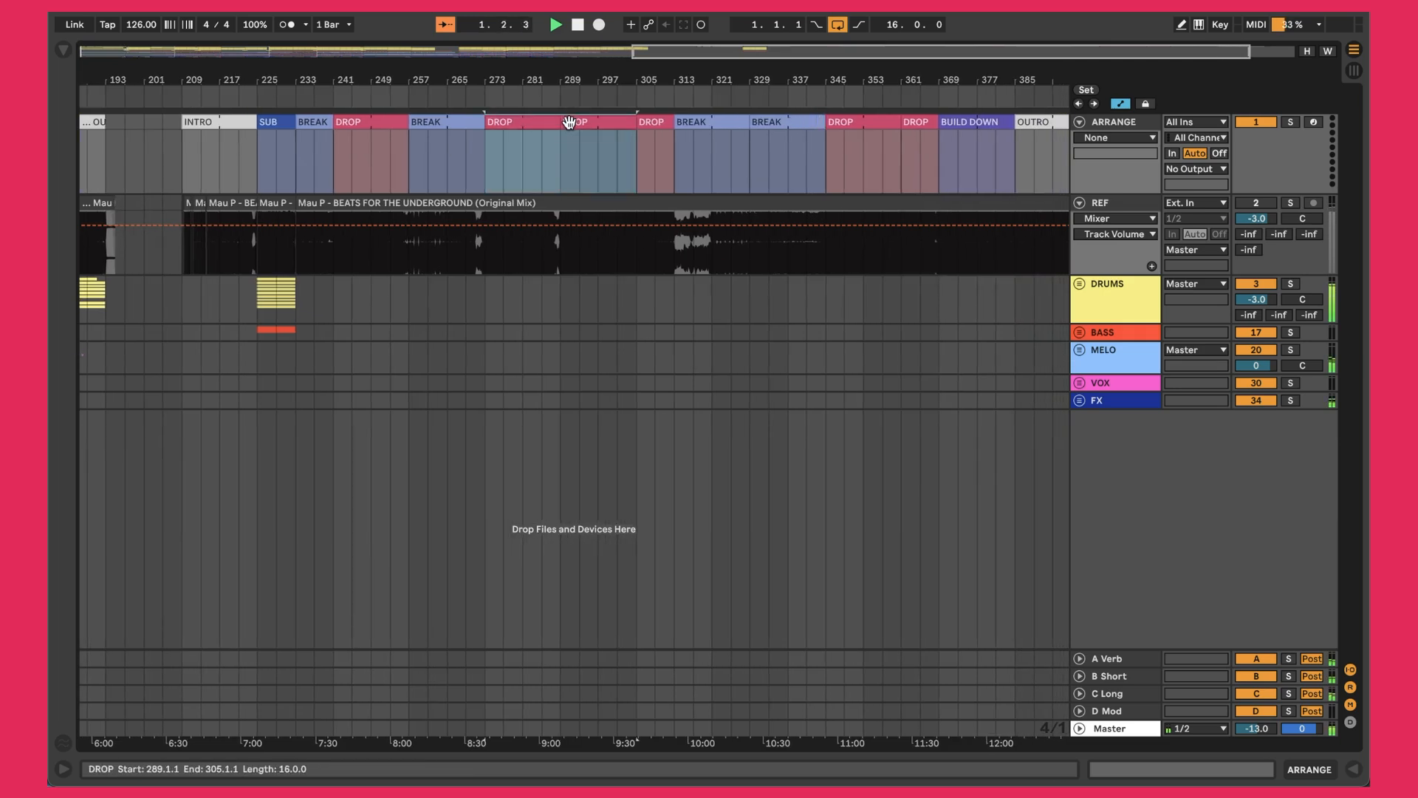
left_click(651, 123)
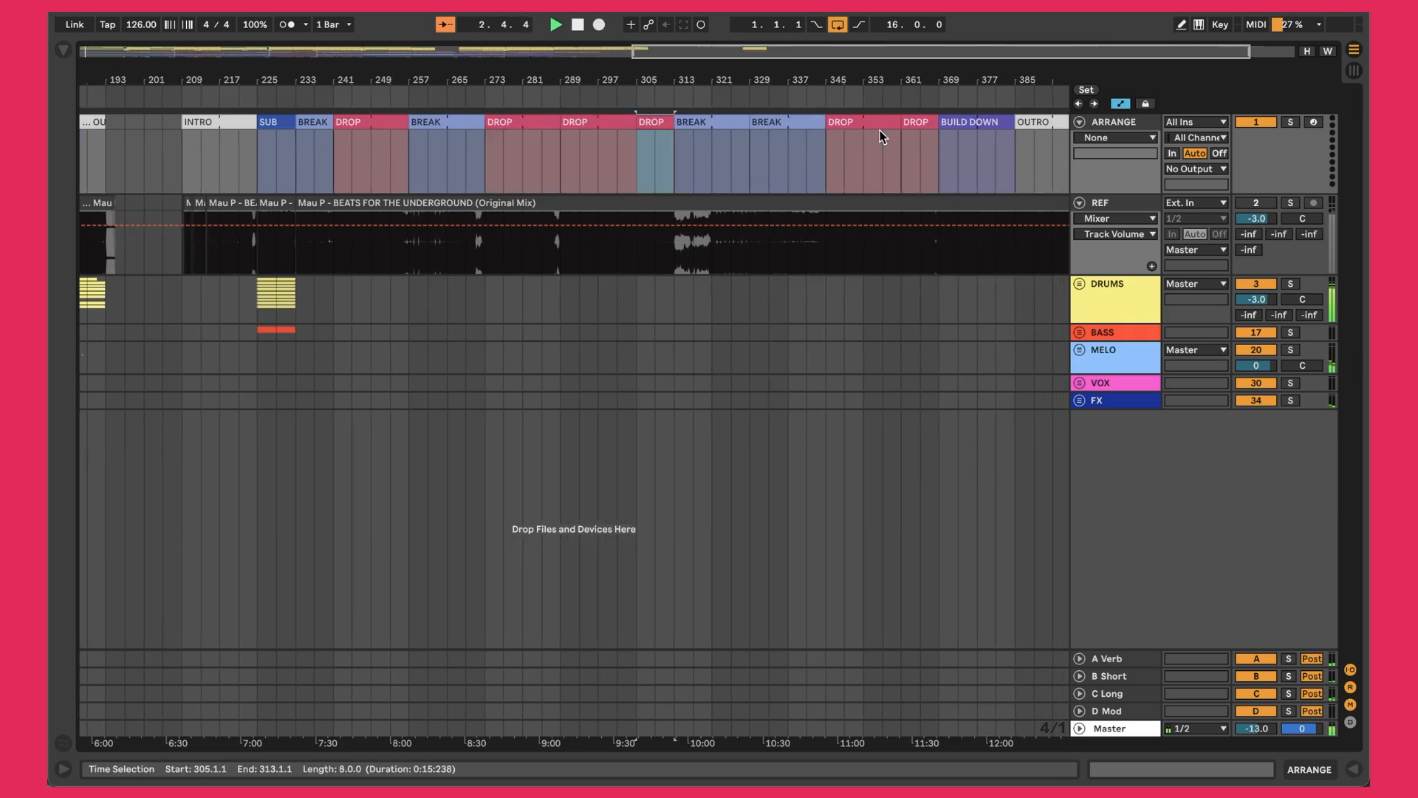
scroll(880, 130, "right", 2)
scroll(879, 130, "right", 1)
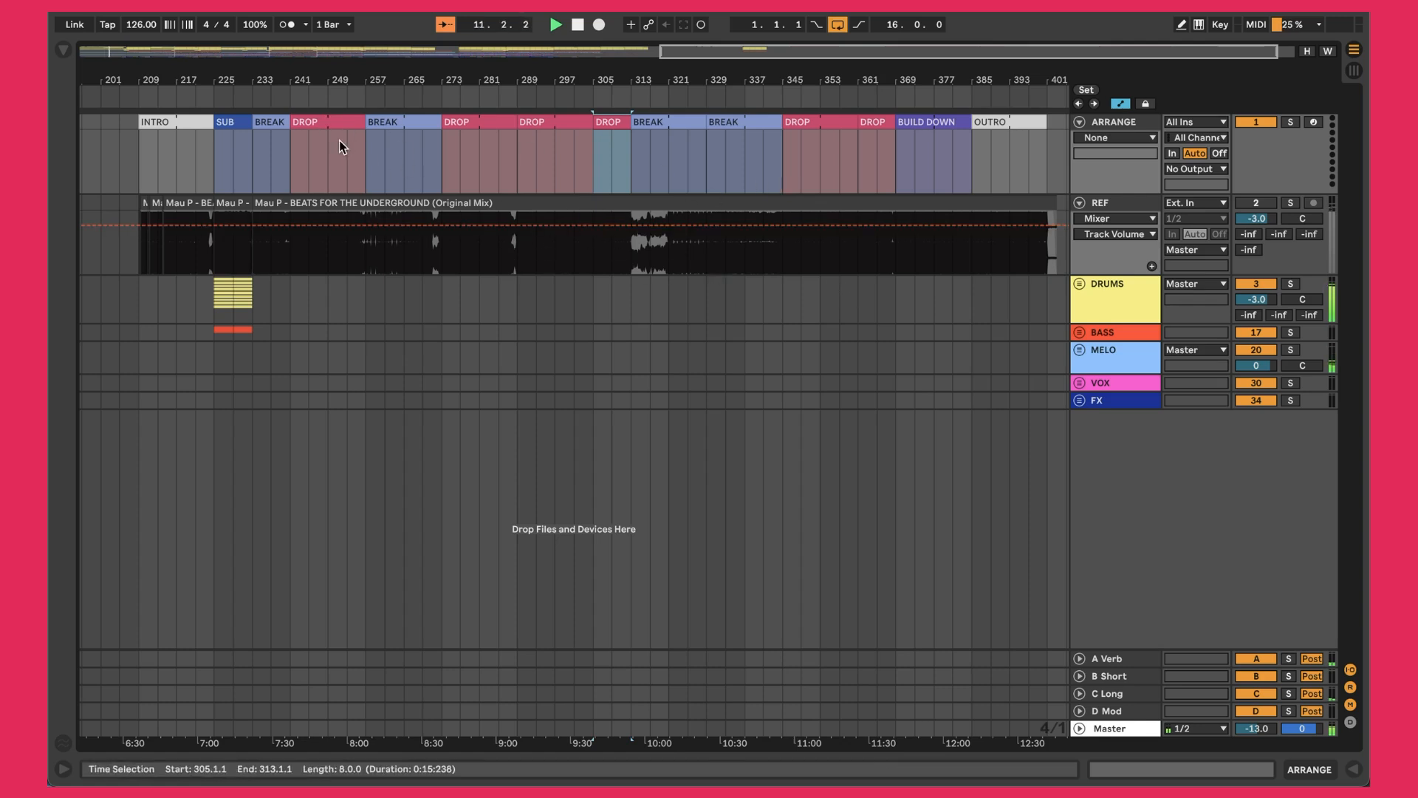
Step: Fold the REF track and walk through the main arrangement's INTRO, SUB, BREAK and first DROP section clips
scroll(339, 140, "left", 12)
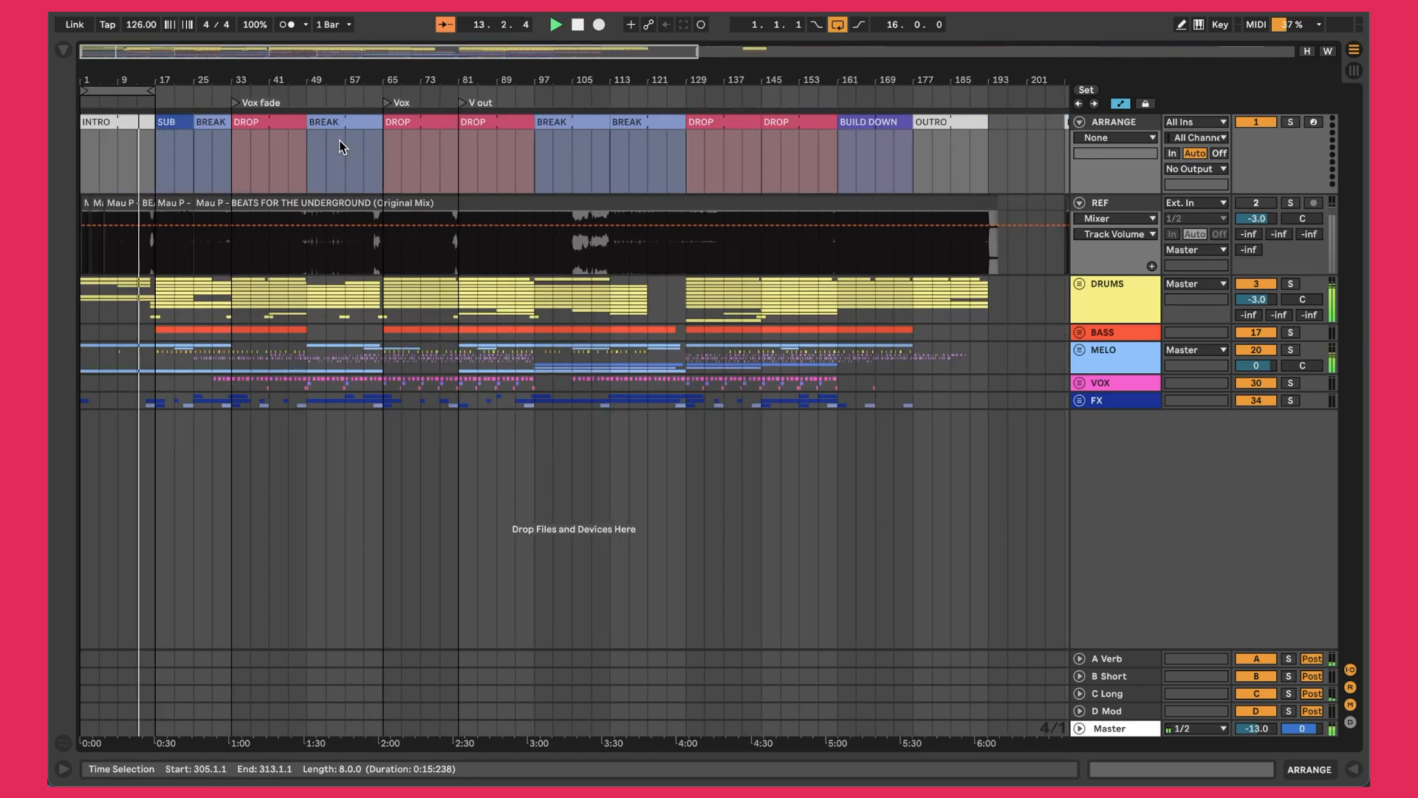
left_click(85, 123)
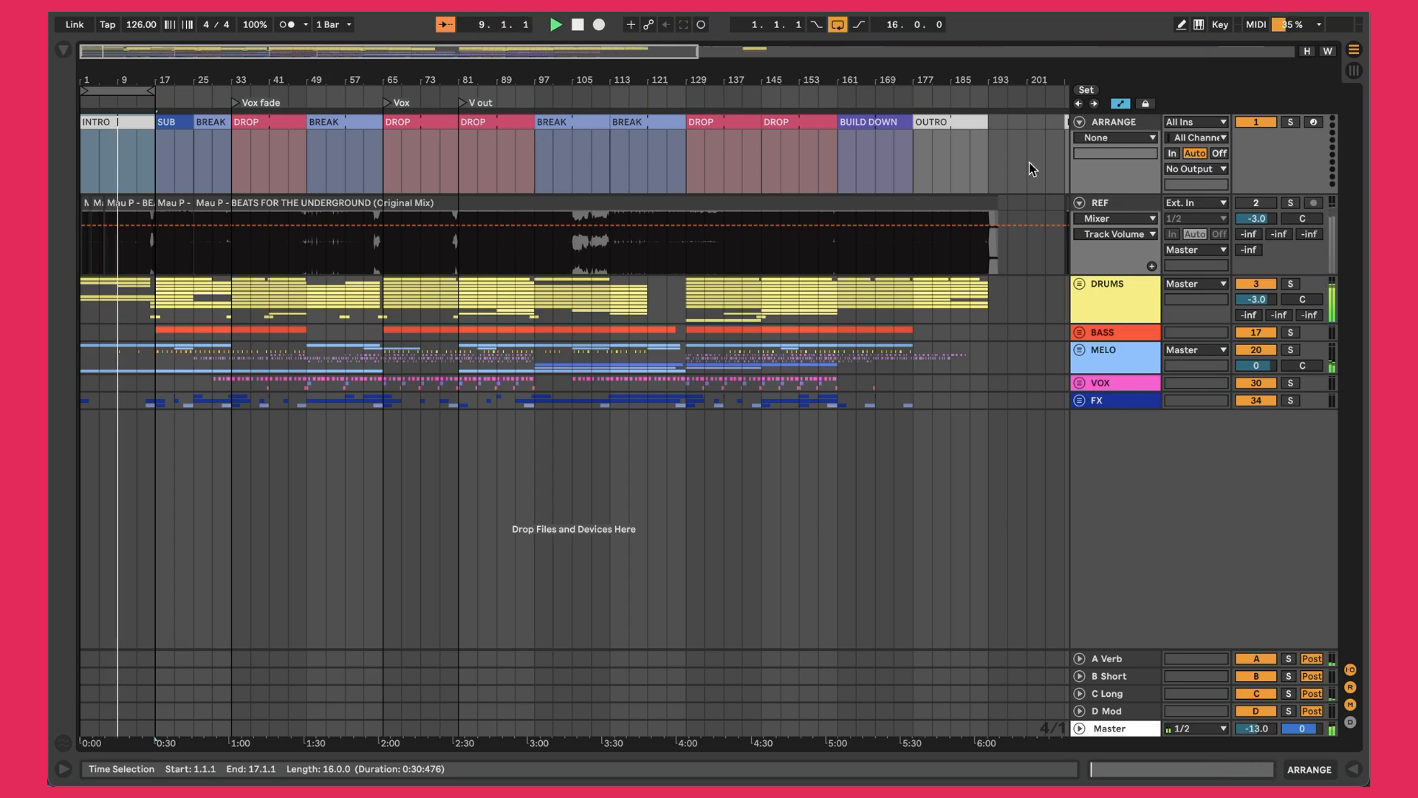
left_click(1080, 203)
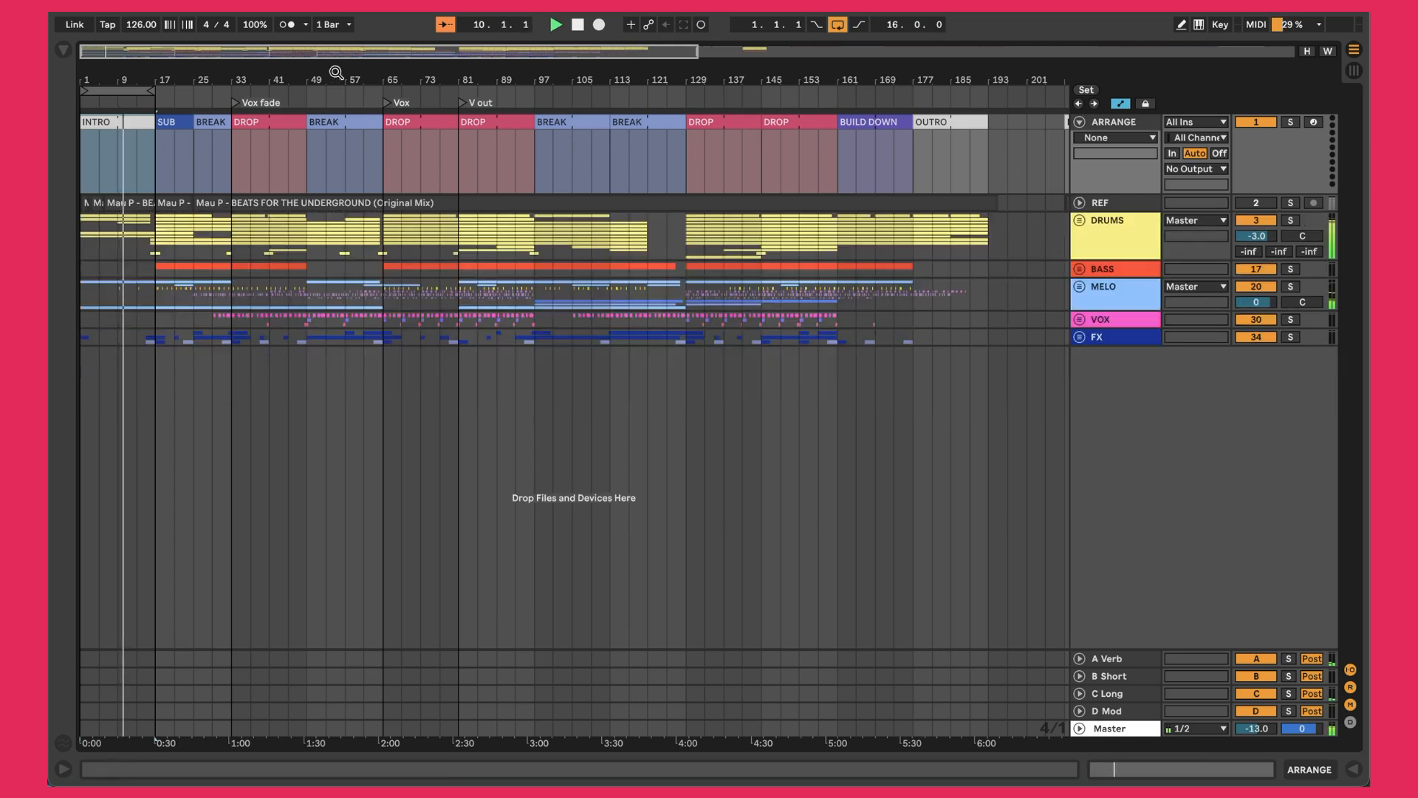
left_click(172, 124)
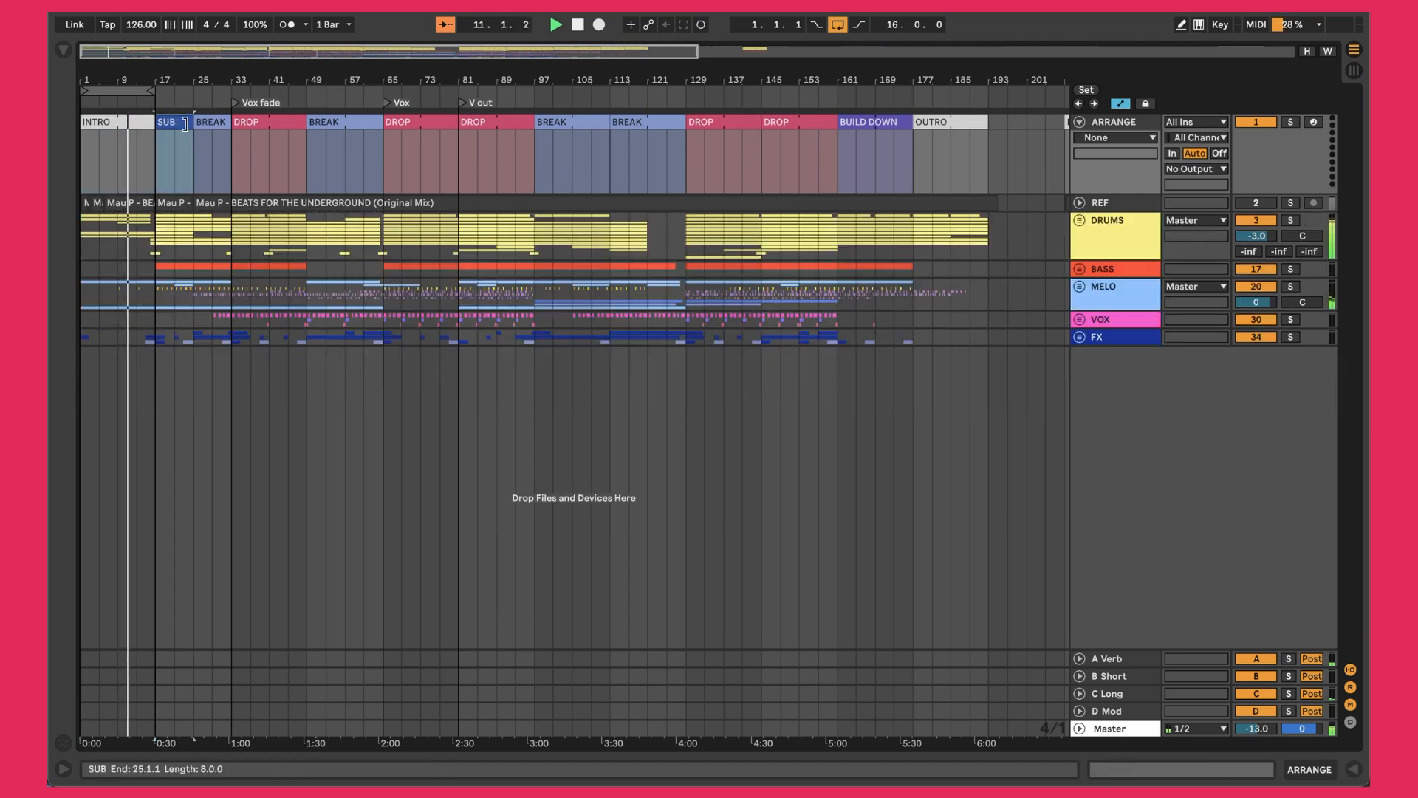
left_click(200, 124)
left_click(265, 123)
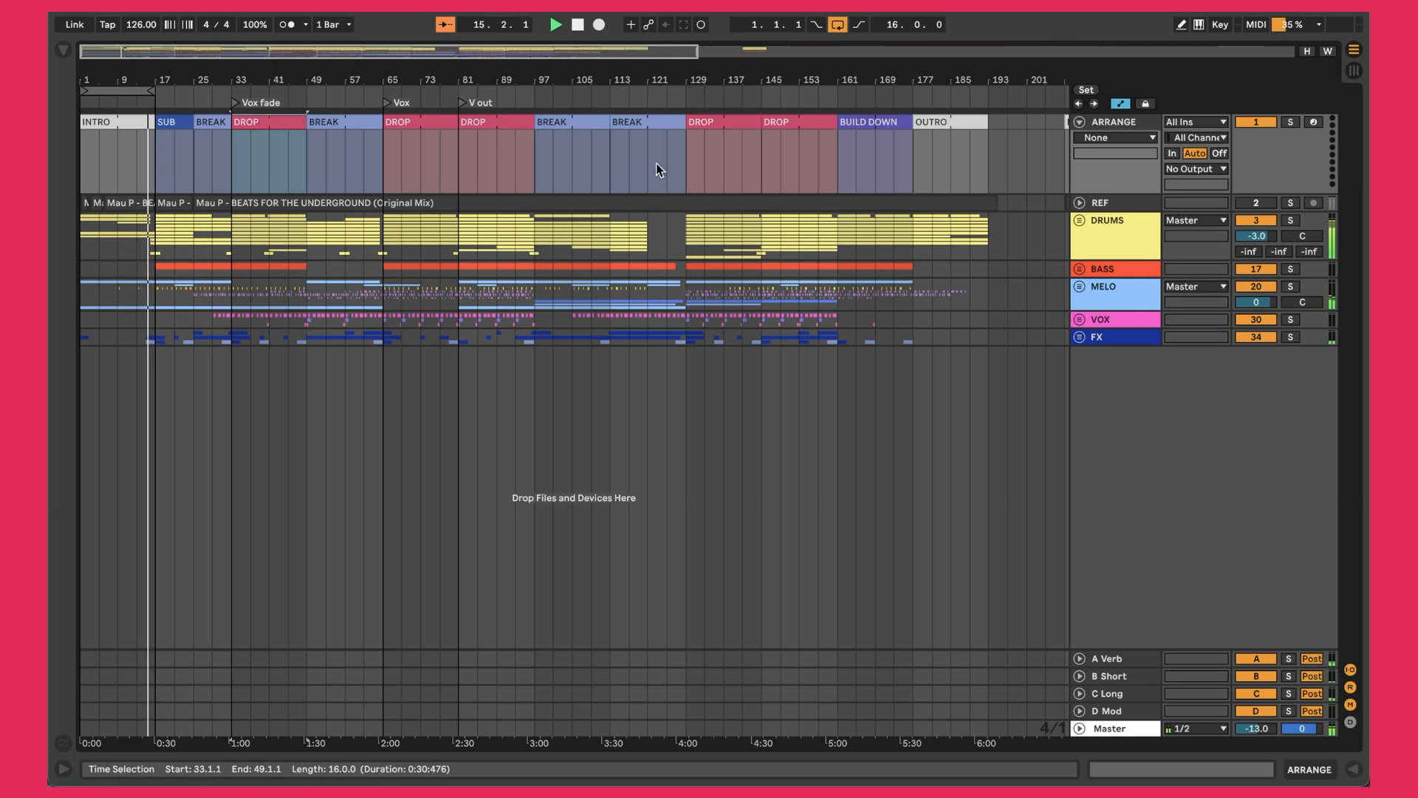
Step: Unfold the FX, VOX, MELO, BASS and DRUMS groups to show their individual tracks
left_click(1081, 338)
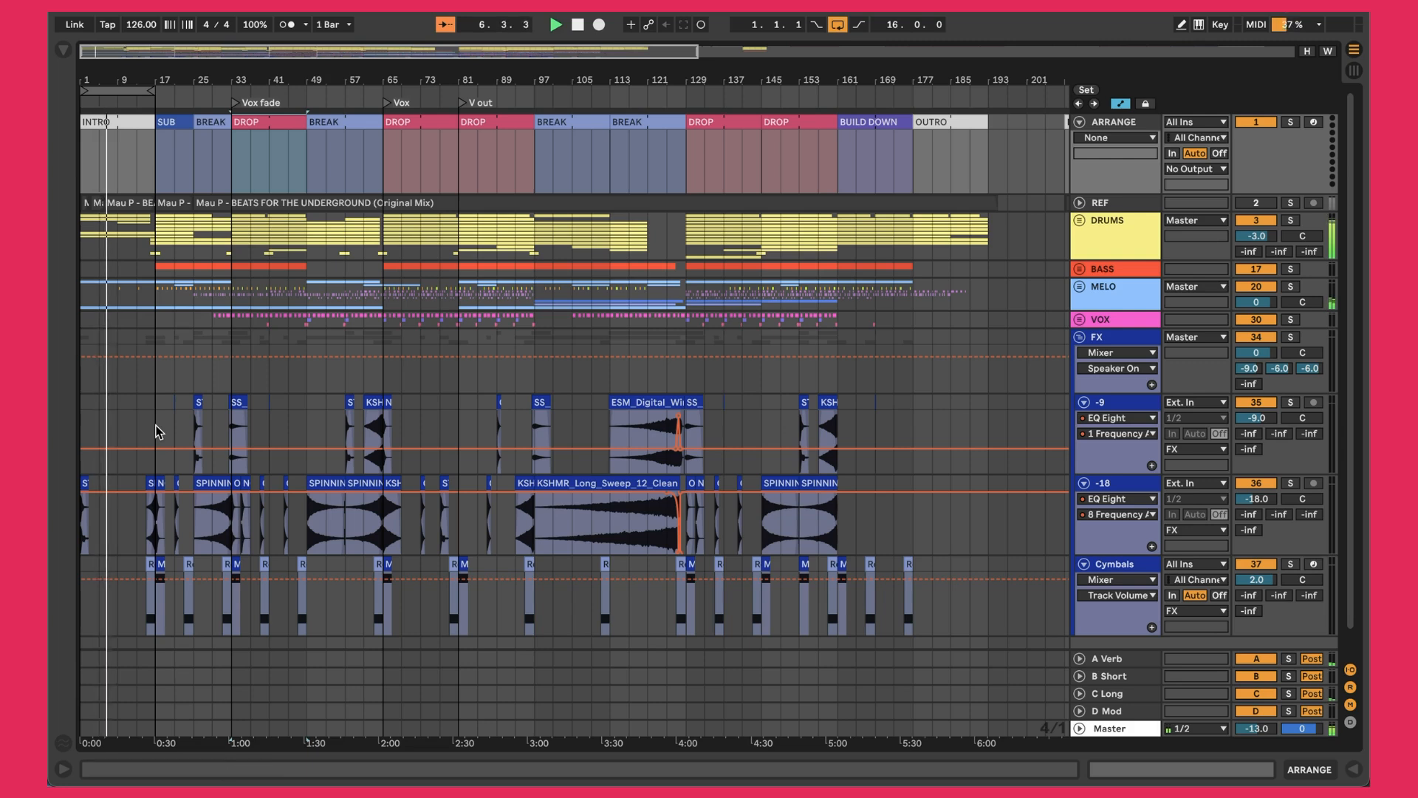
left_click(1080, 319)
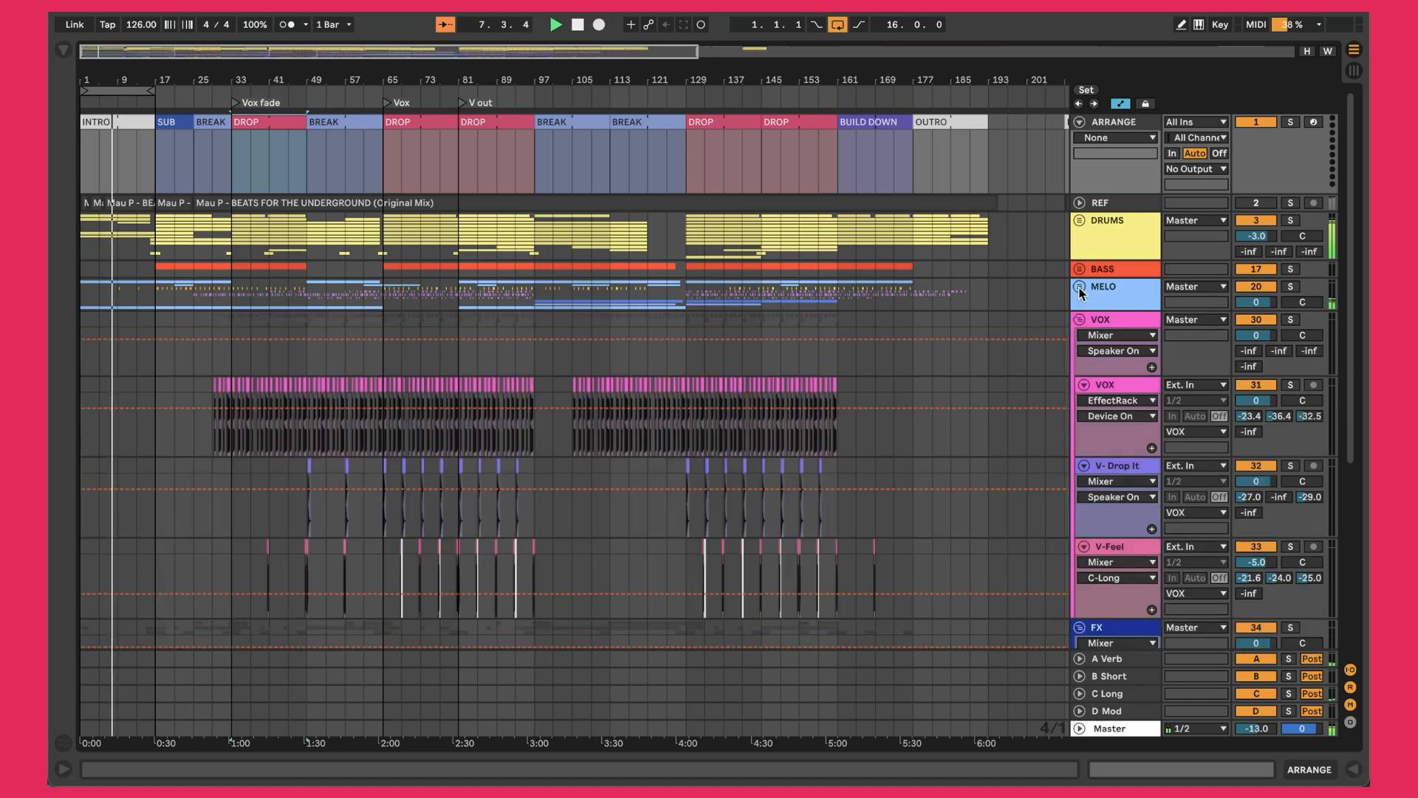
left_click(1080, 286)
left_click(1080, 269)
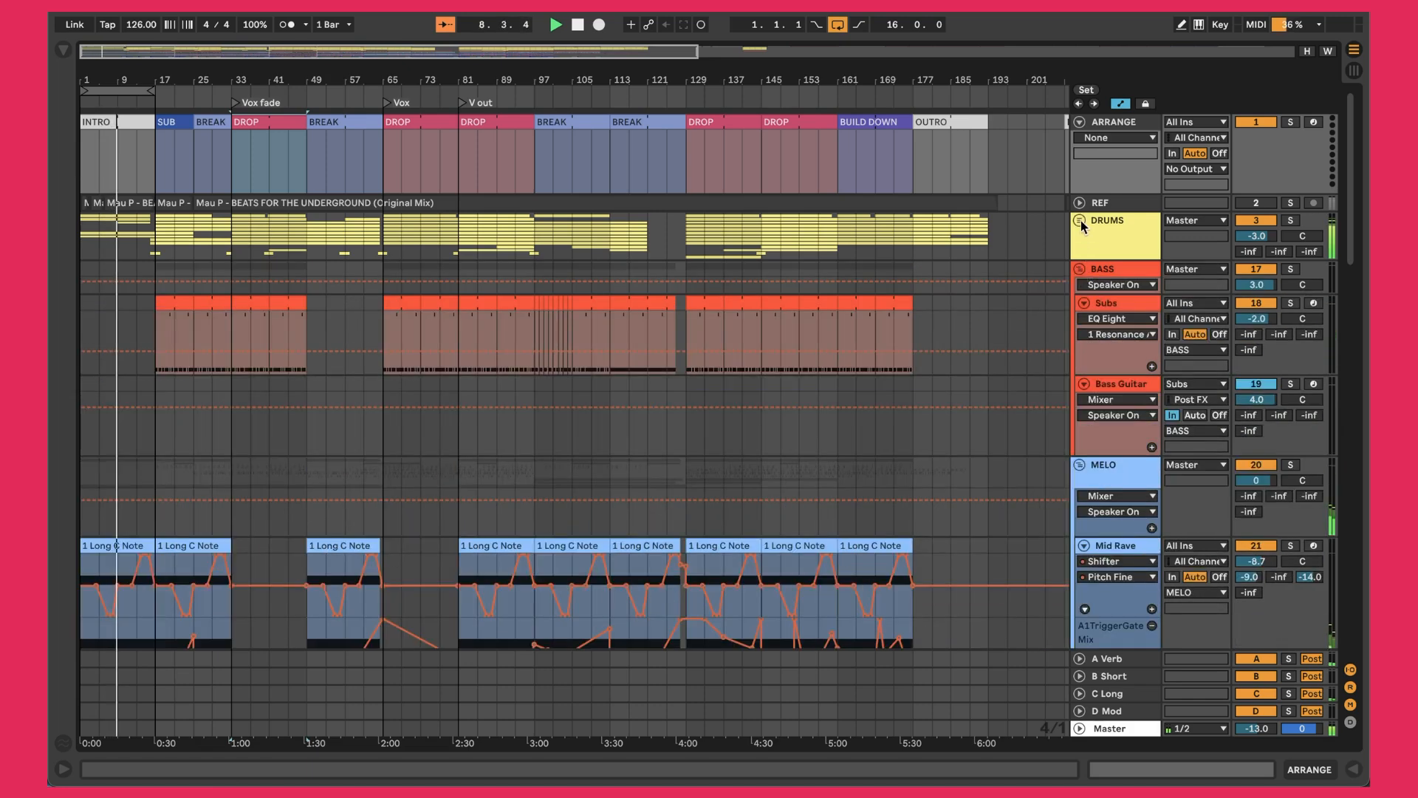
left_click(1079, 220)
Step: Turn off the arrangement loop and select the INTRO section clip at the start of the song
left_click_drag(91, 82, 81, 77)
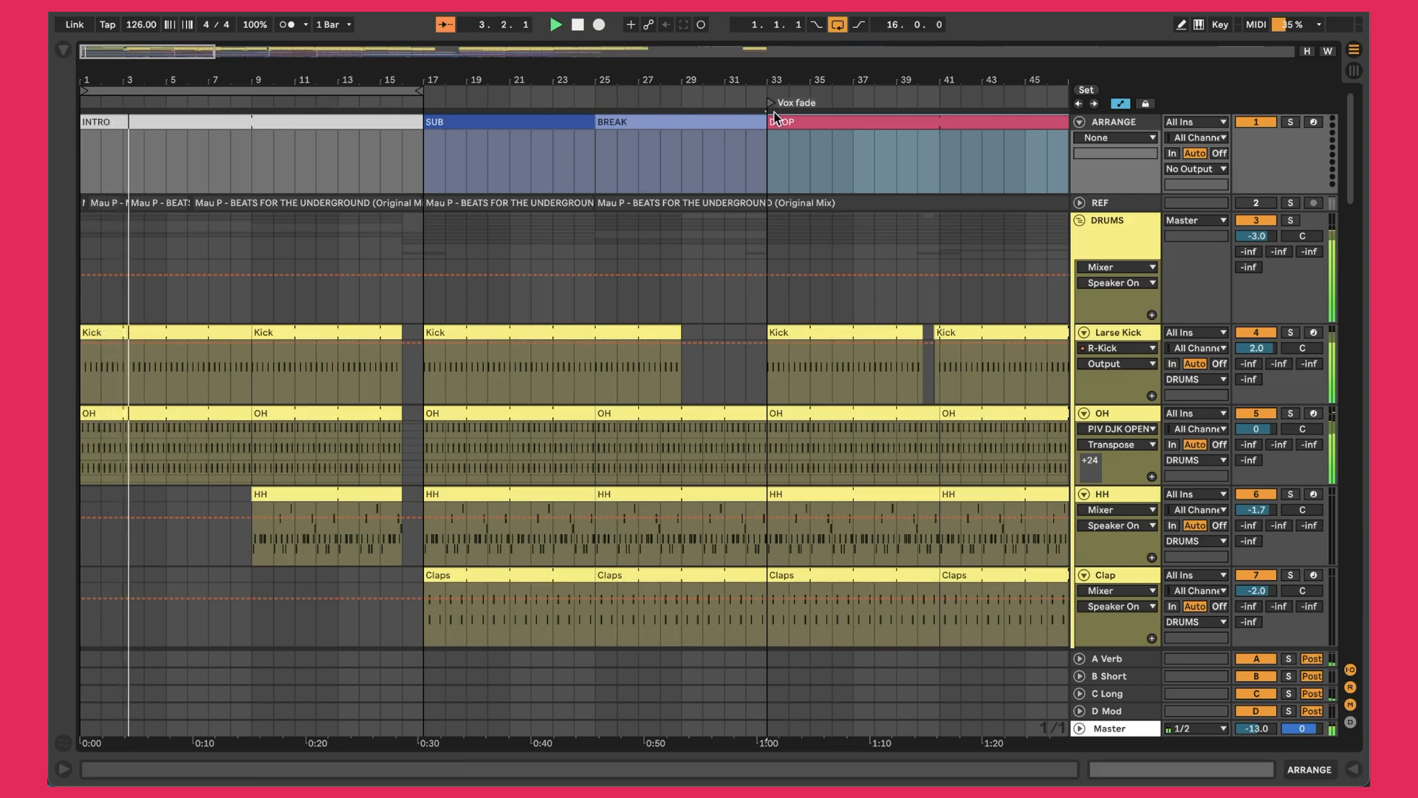
left_click(837, 28)
left_click(200, 123)
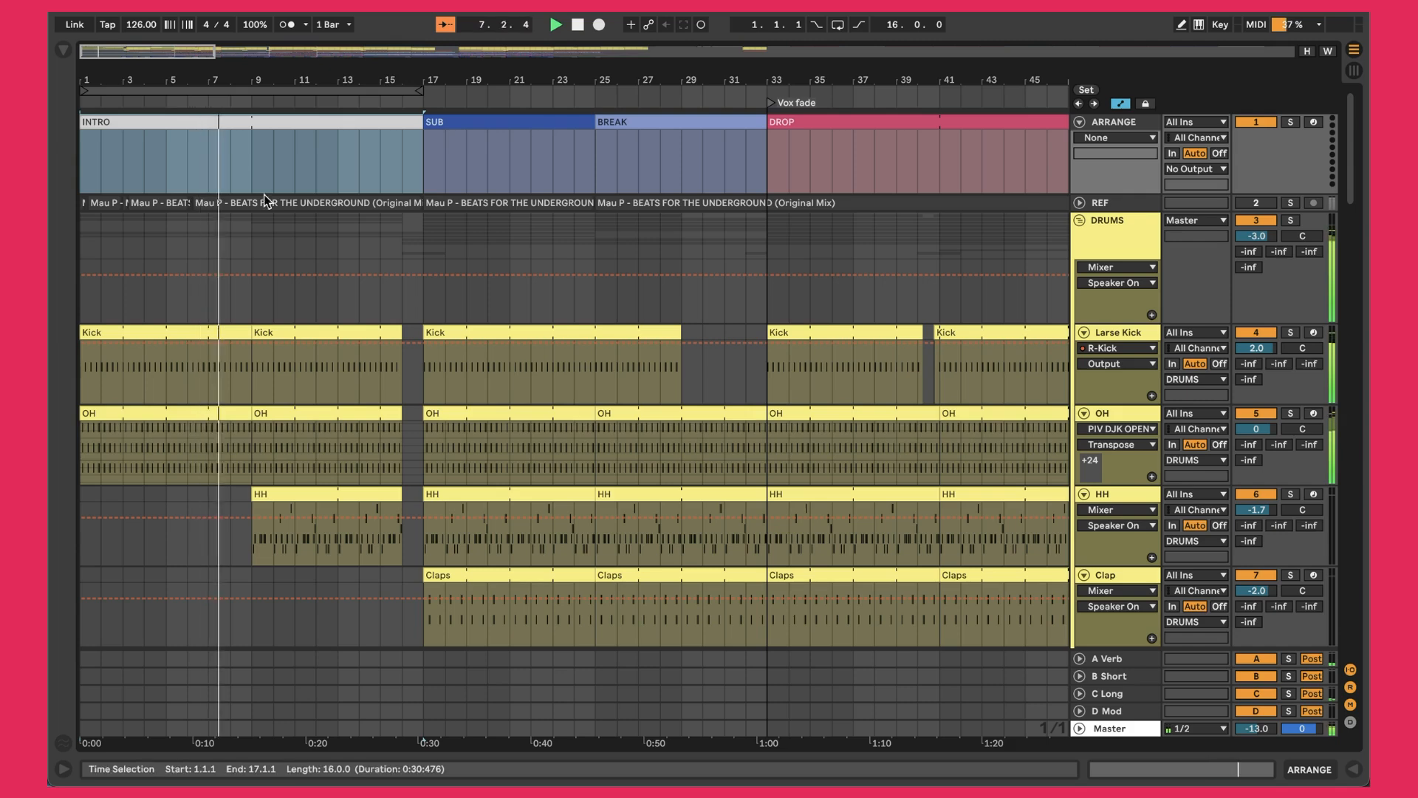
Step: Examine the intro's layers from the drum tracks to the MELO tracks, selecting the HH clip at bar 9
scroll(294, 232, "down", 2)
scroll(250, 333, "down", 15)
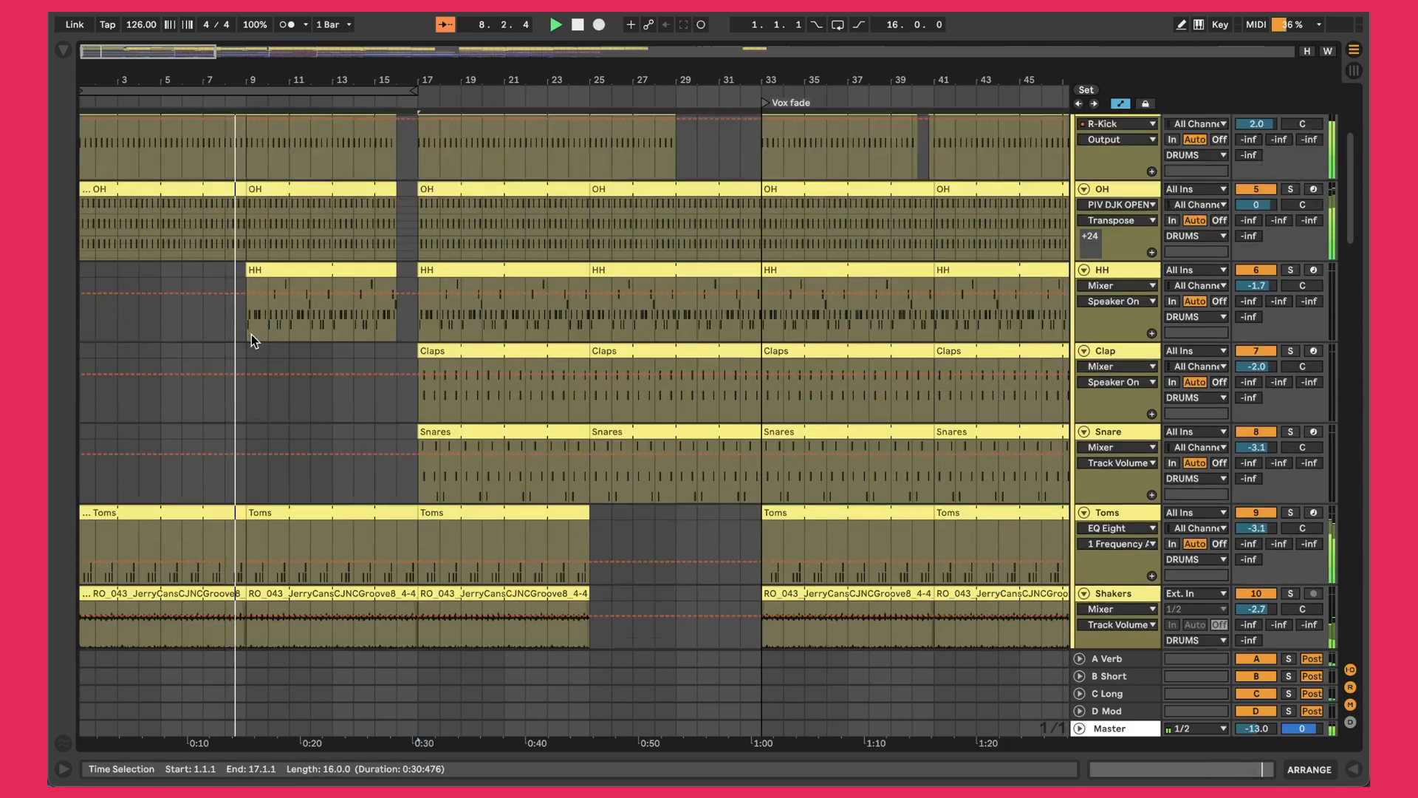
scroll(252, 338, "up", 15)
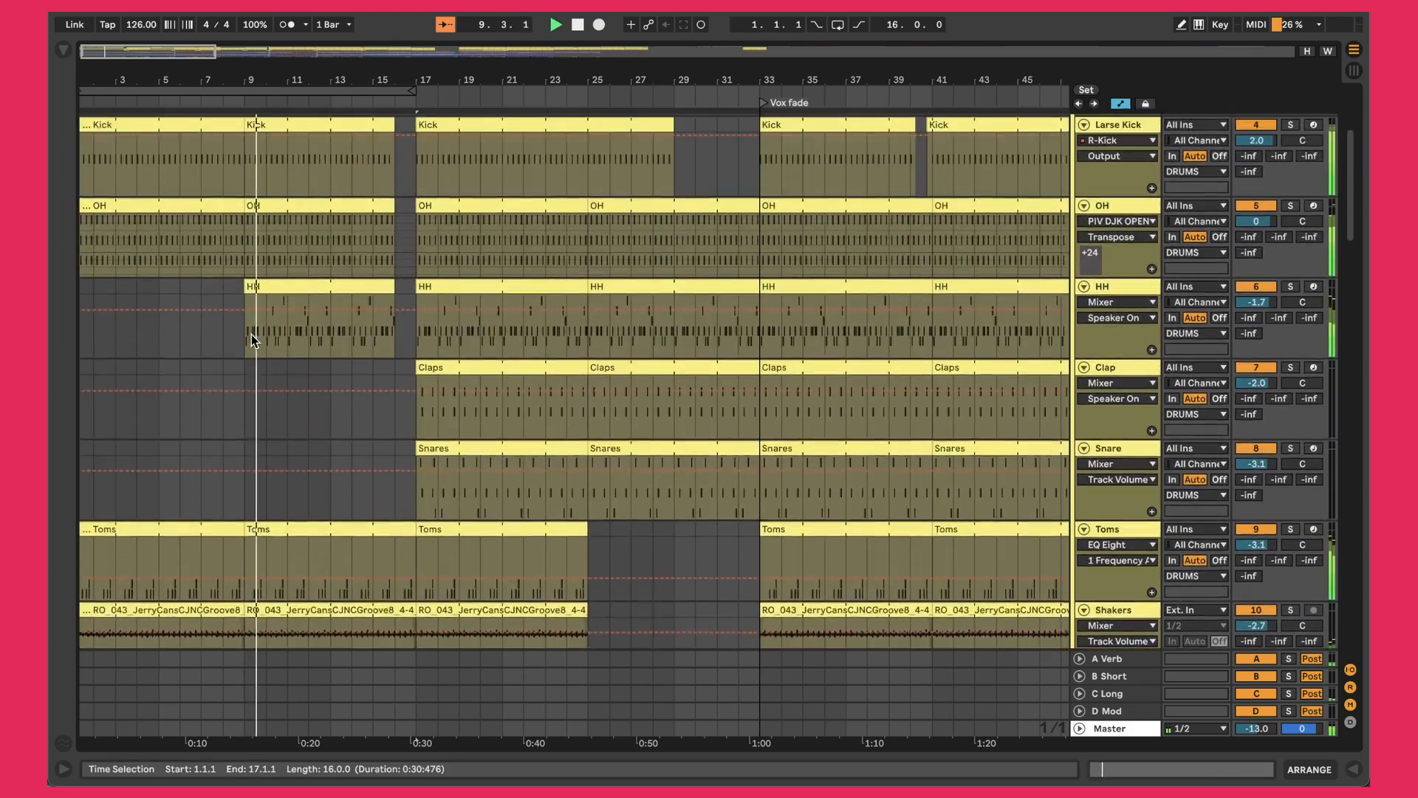
left_click(313, 391)
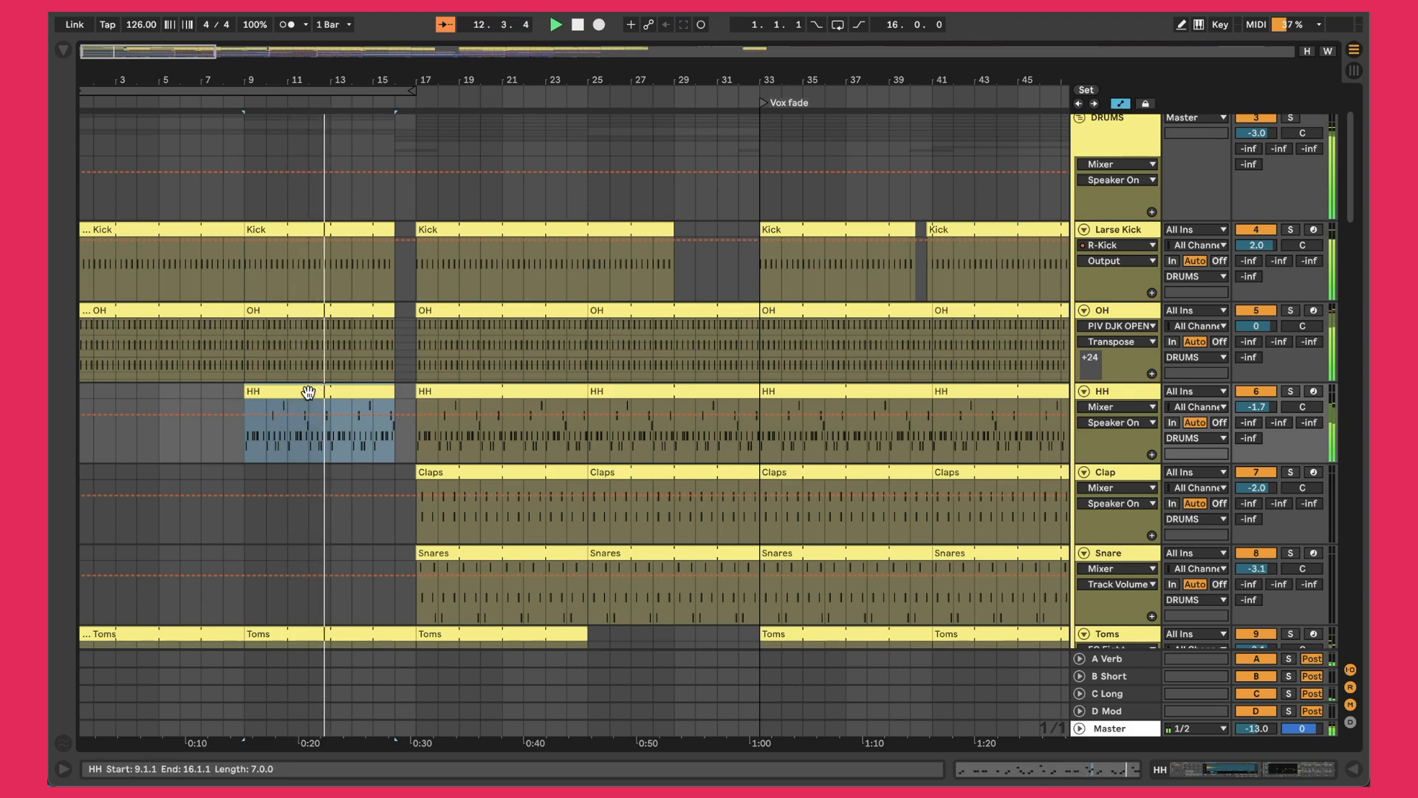
scroll(378, 396, "down", 15)
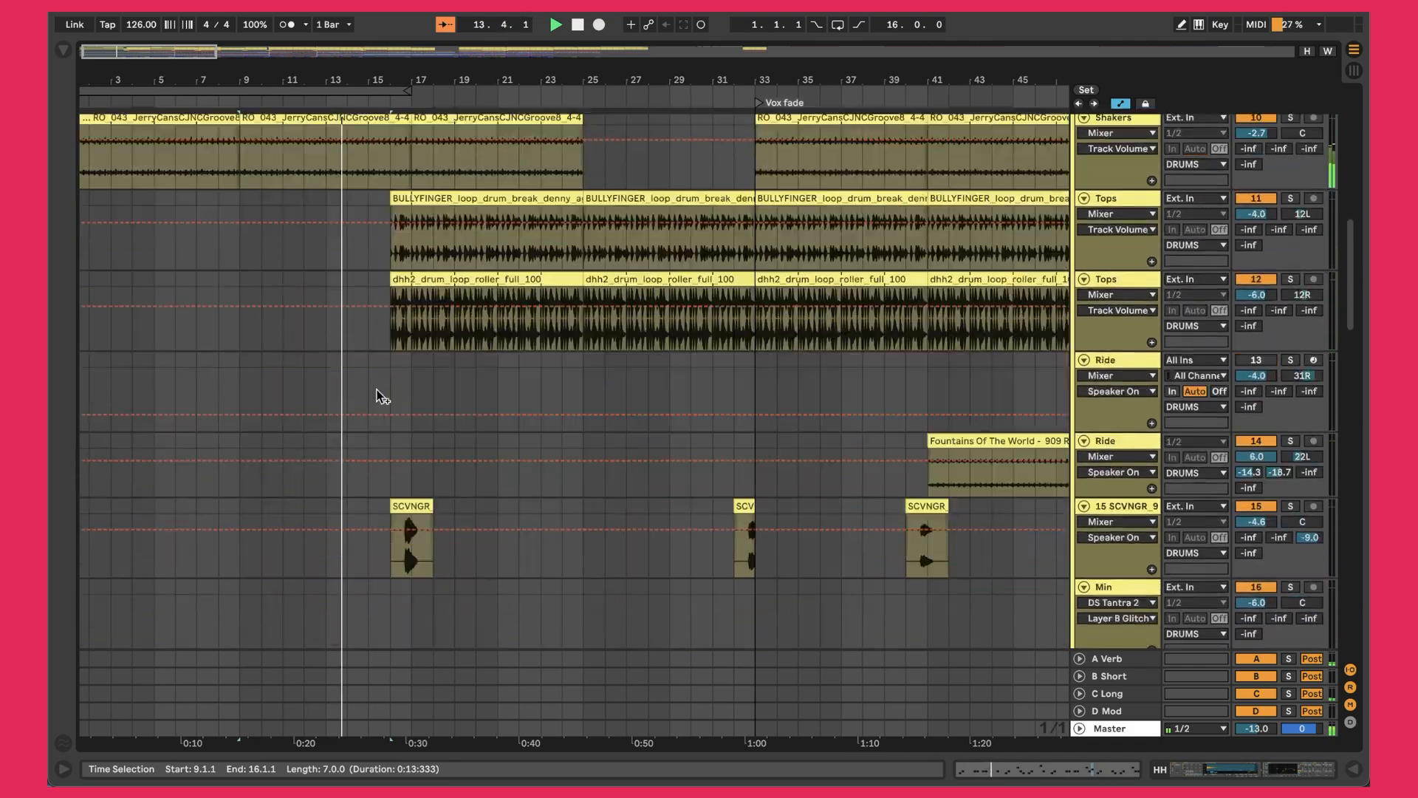
scroll(379, 397, "down", 10)
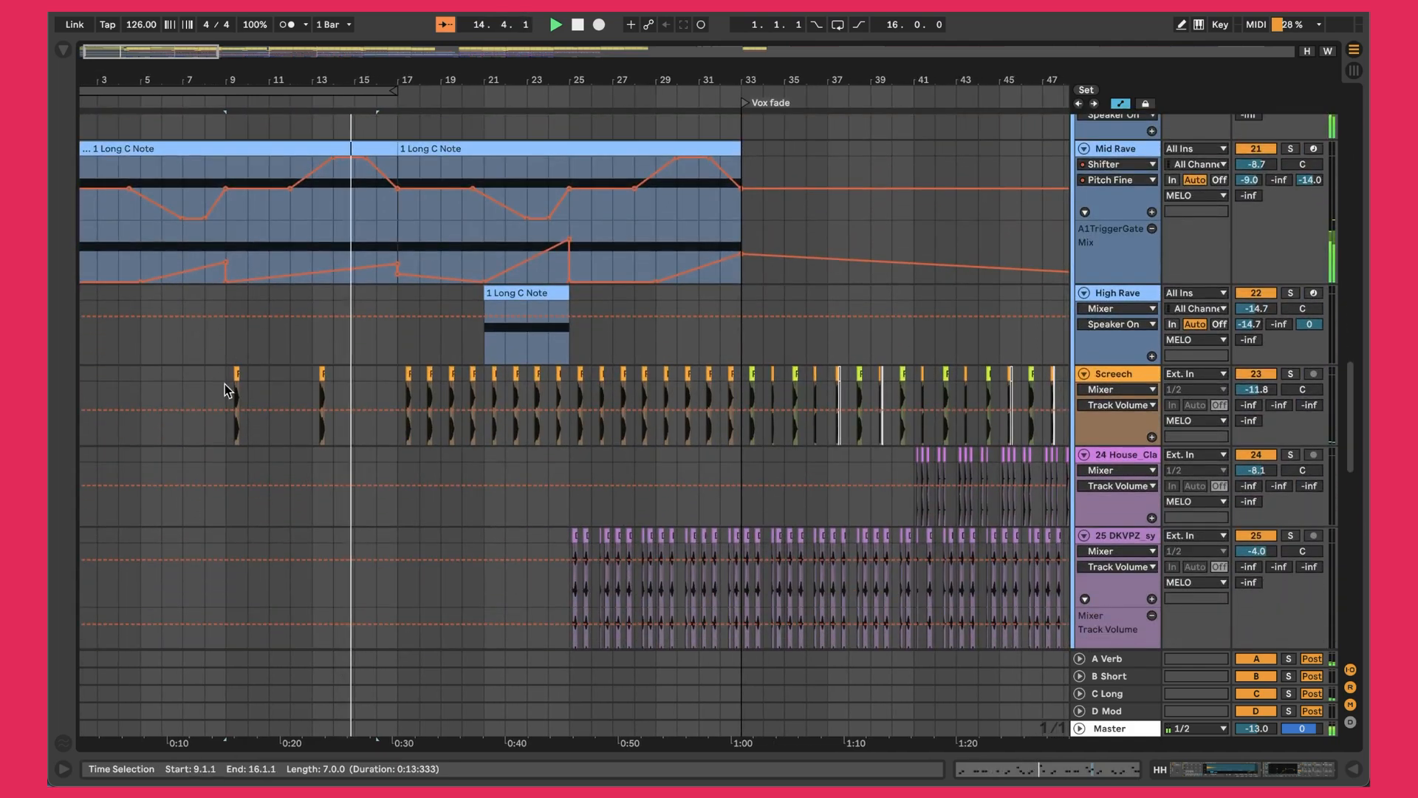
Step: Locate the intro's two isolated Screech hits, setting the insert marker at the second one in bar 13
left_click(240, 378)
left_click(319, 378)
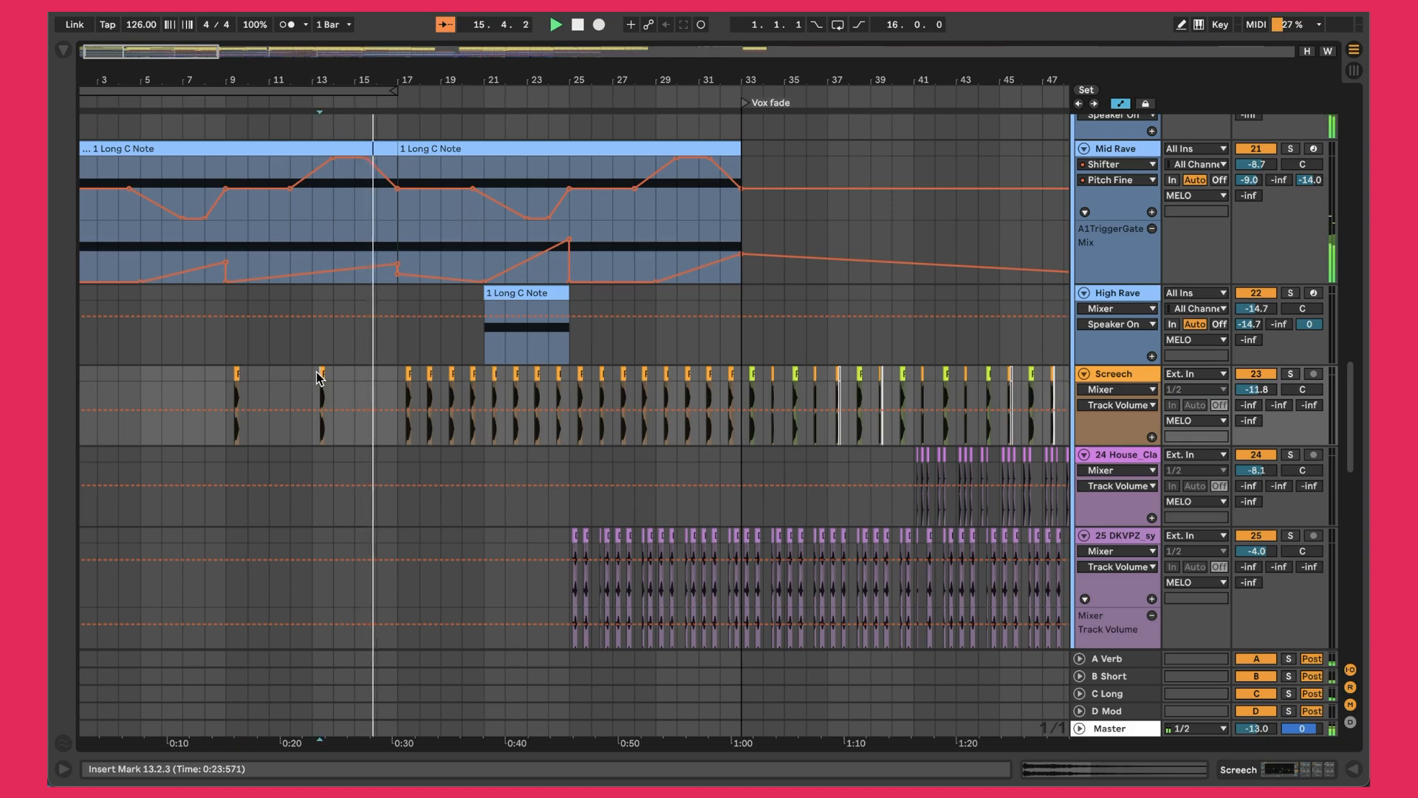
Step: Select the SUB section clip starting at bar 17, followed by the Claps clip that enters with it
scroll(341, 375, "up", 20)
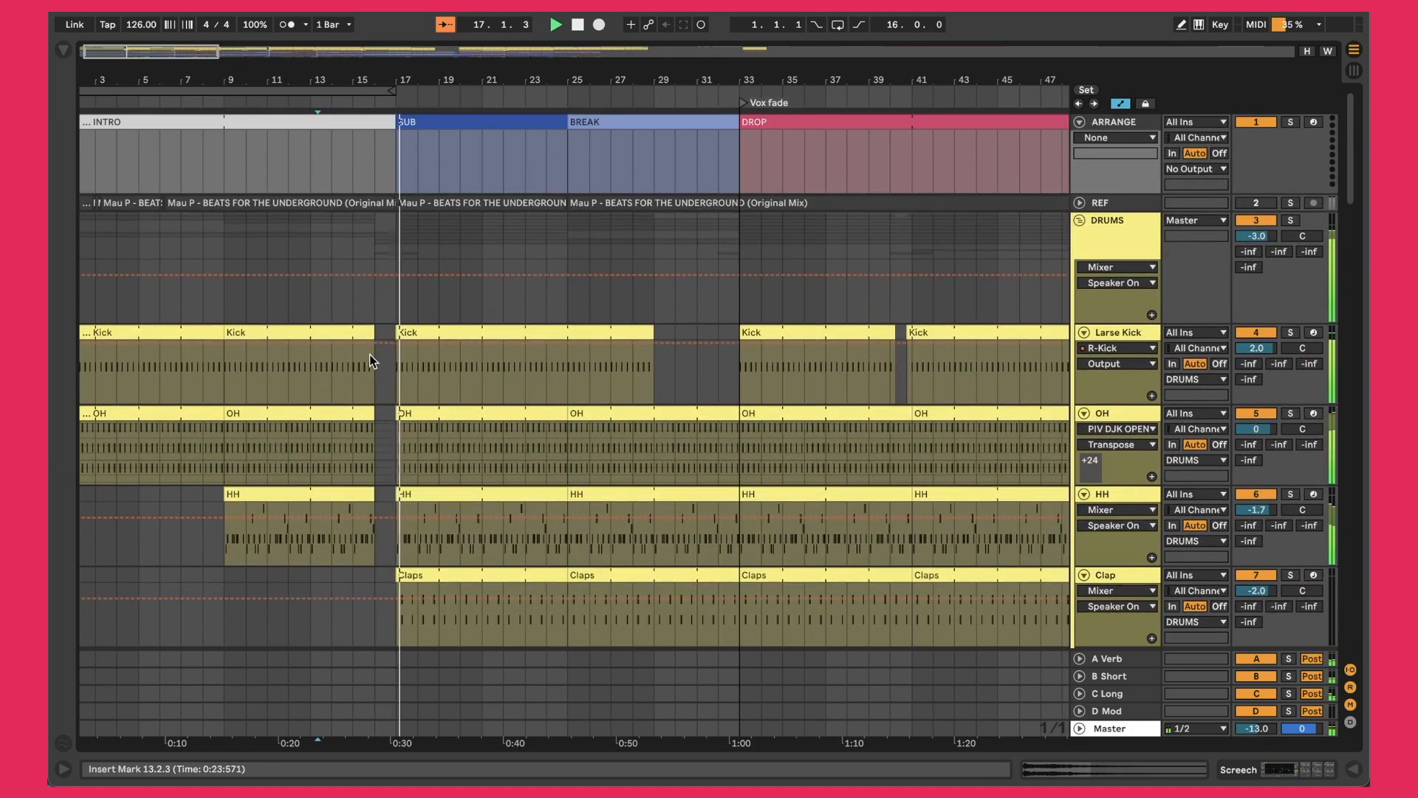
left_click(510, 122)
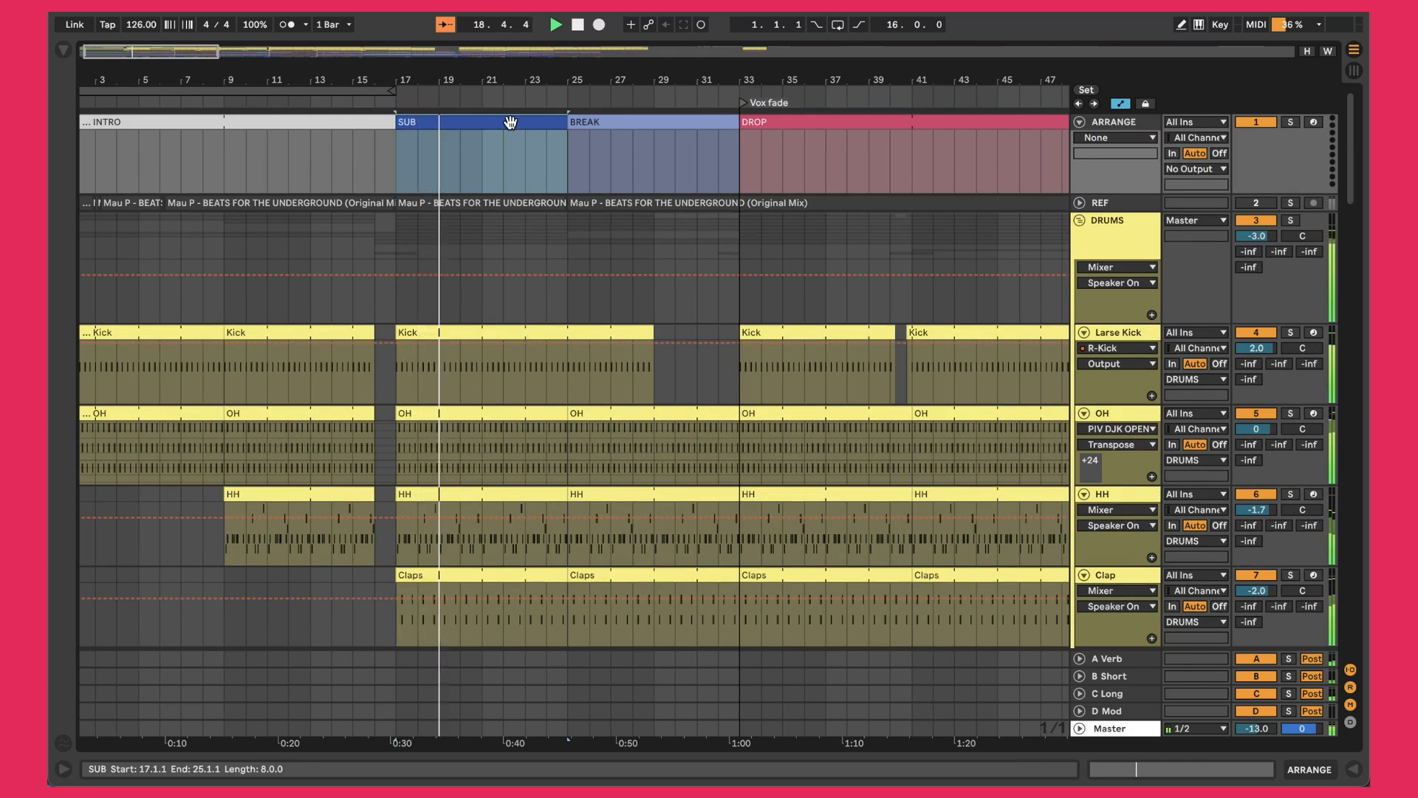
scroll(498, 308, "down", 10)
scroll(460, 307, "up", 3)
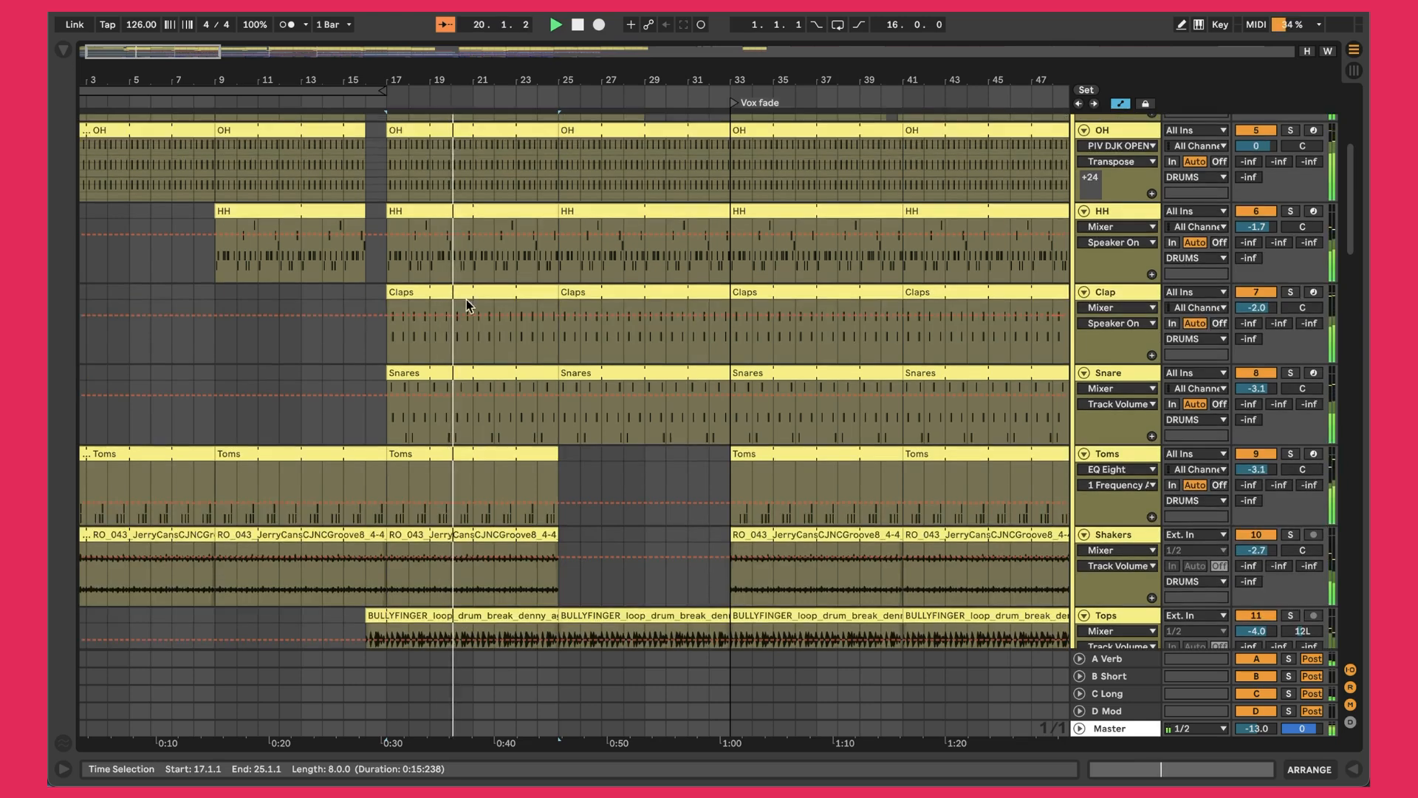
left_click(478, 292)
Step: Examine the SUB section's layers from the Toms down to the MELO tracks, selecting a Screech clip in bar 18
scroll(476, 384, "down", 5)
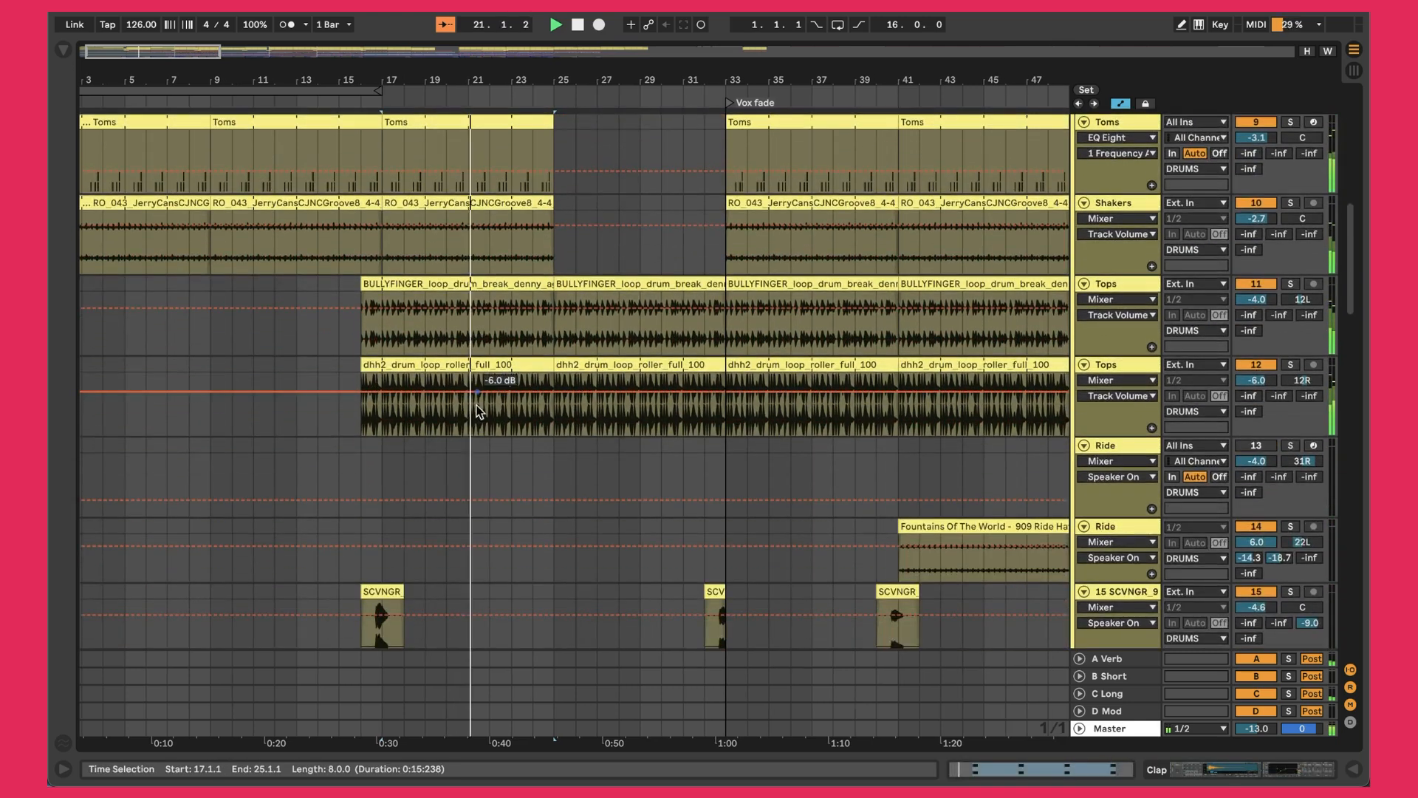
scroll(488, 337, "down", 10)
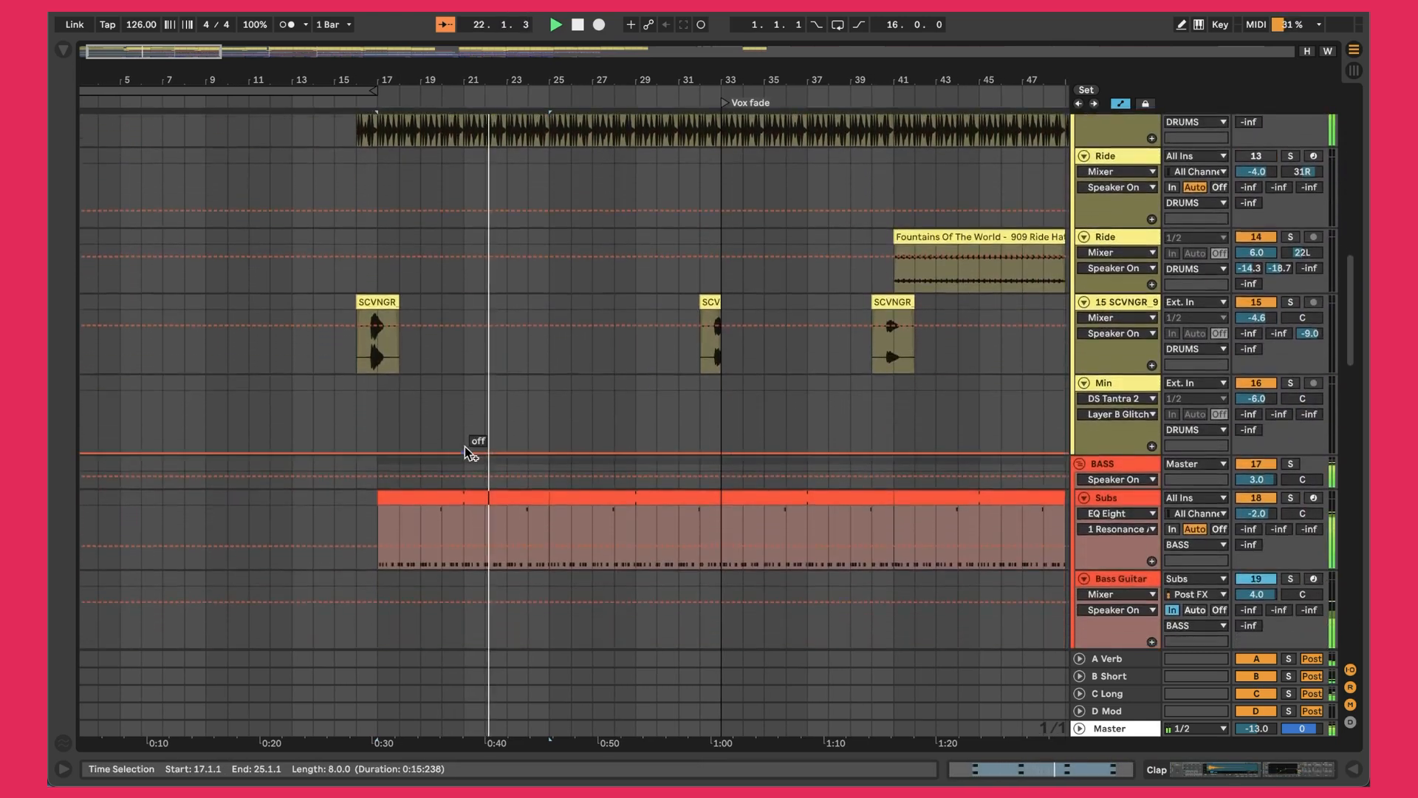
scroll(484, 304, "down", 5)
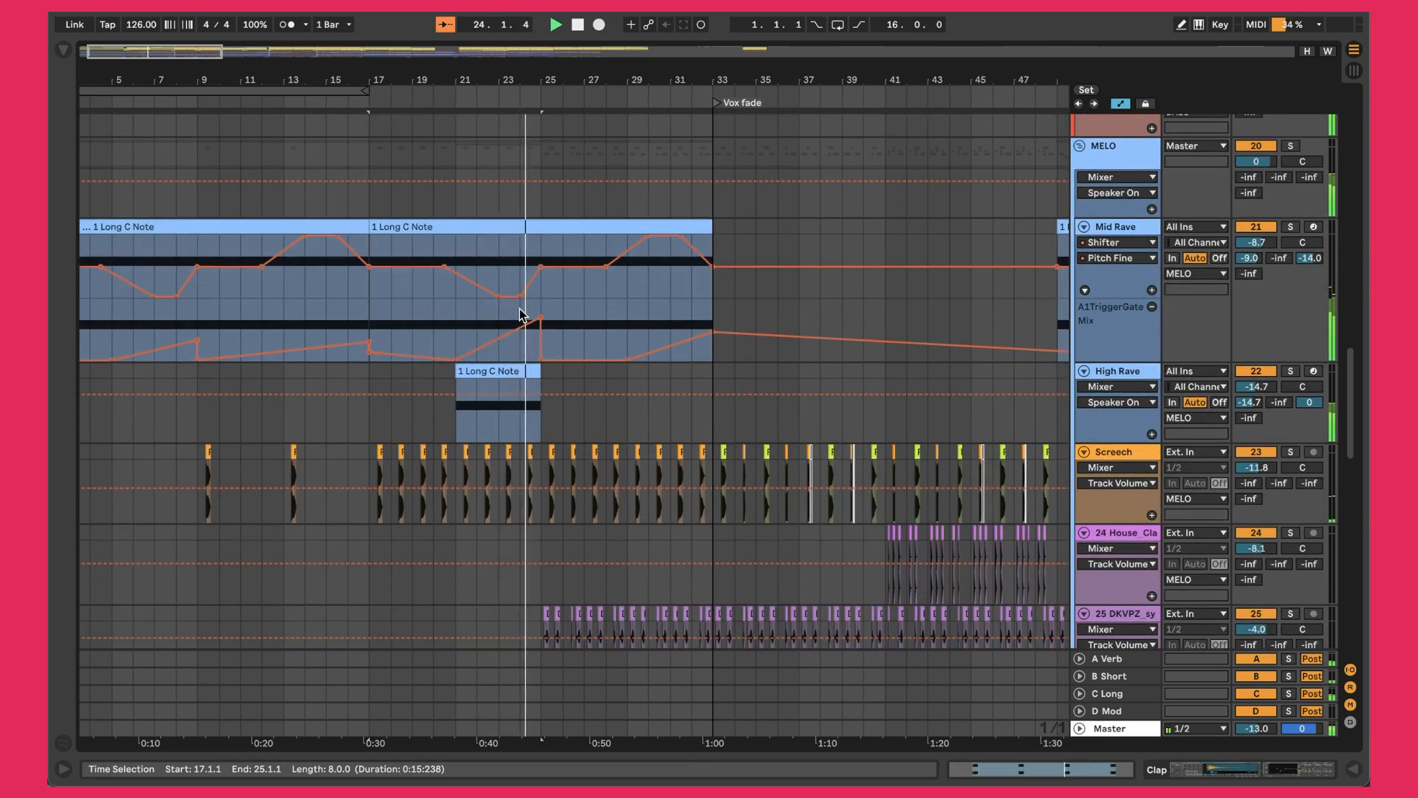
left_click(410, 459)
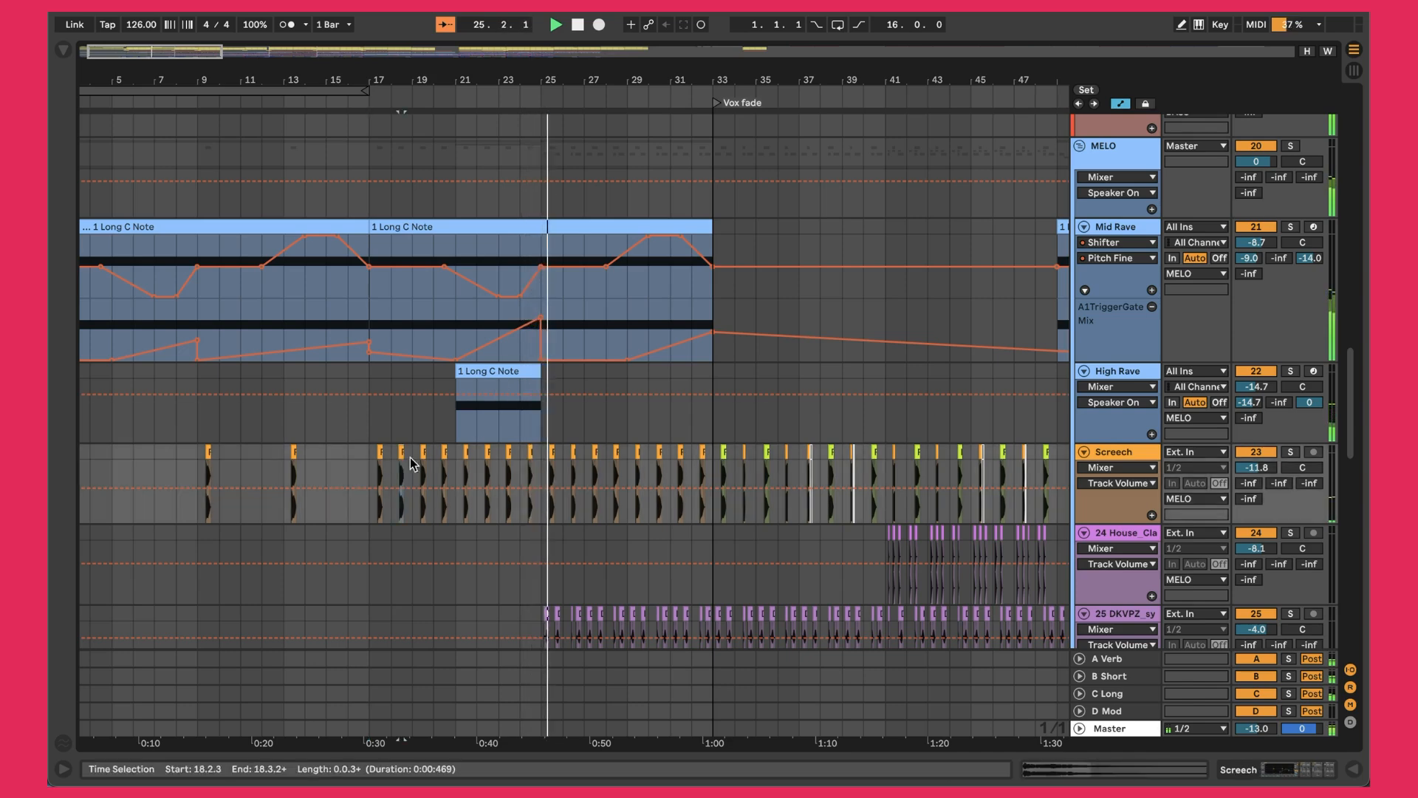
Step: Select the BREAK section clip at bar 25 and examine its layers from the drums down to the FX tracks
scroll(464, 466, "up", 15)
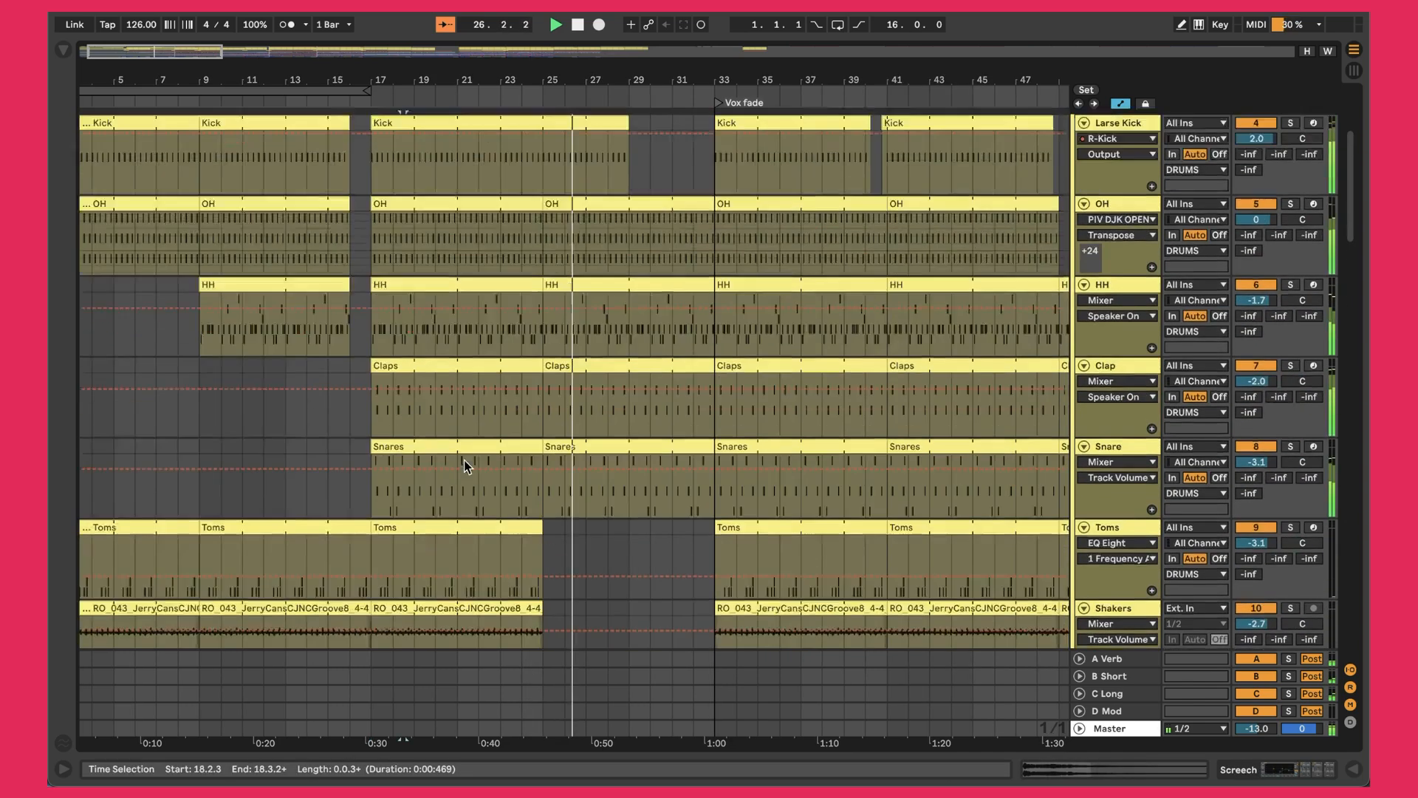
scroll(584, 220, "up", 5)
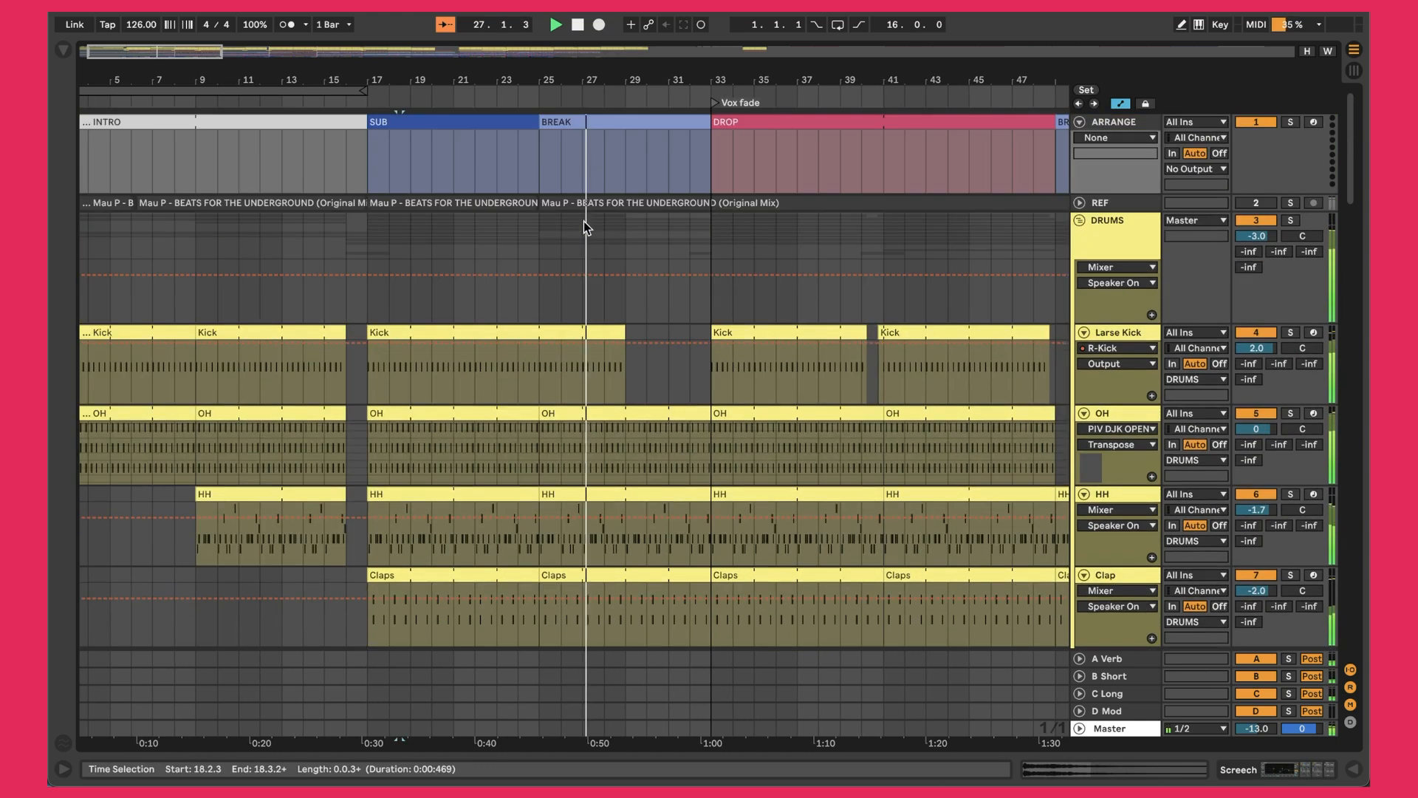
left_click(627, 130)
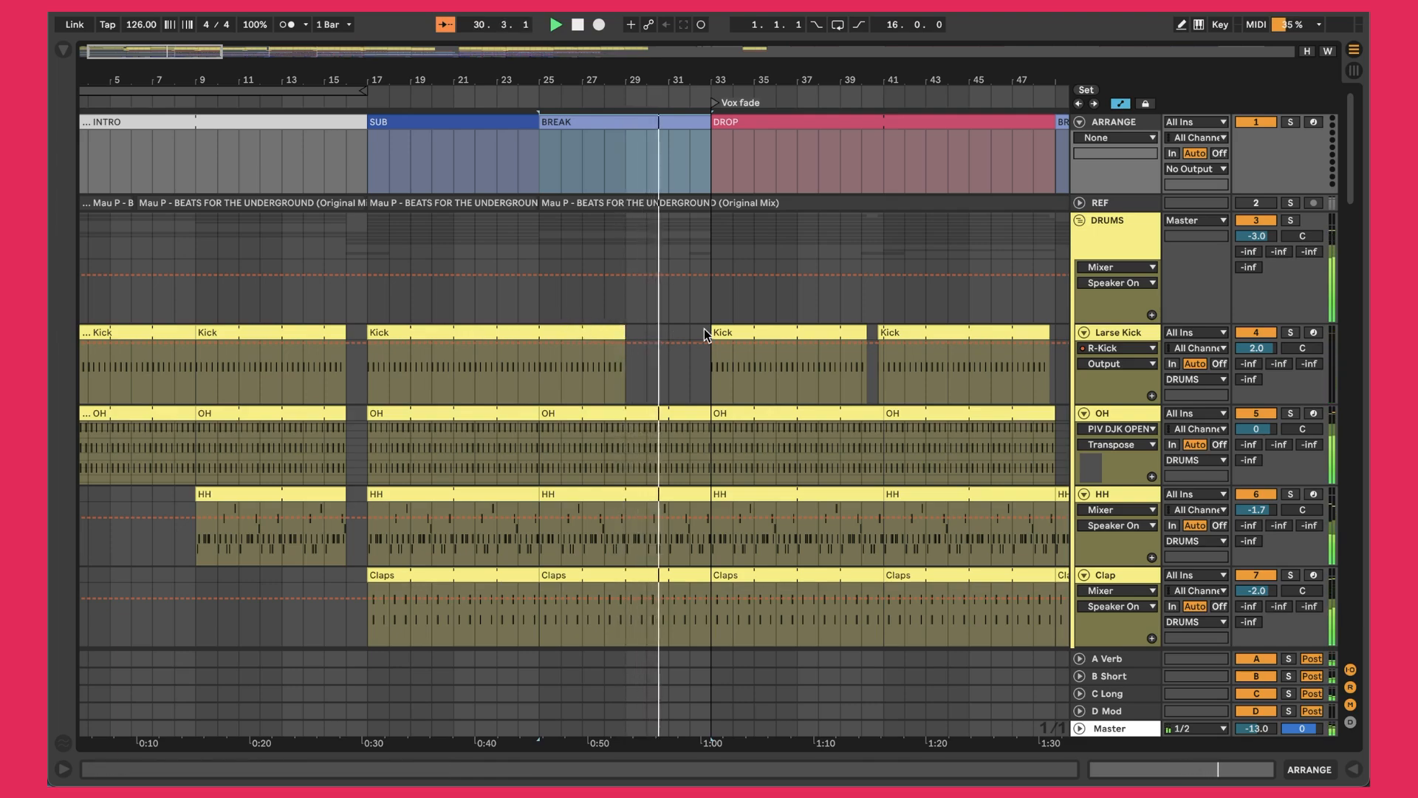
scroll(704, 329, "down", 10)
scroll(703, 329, "up", 3)
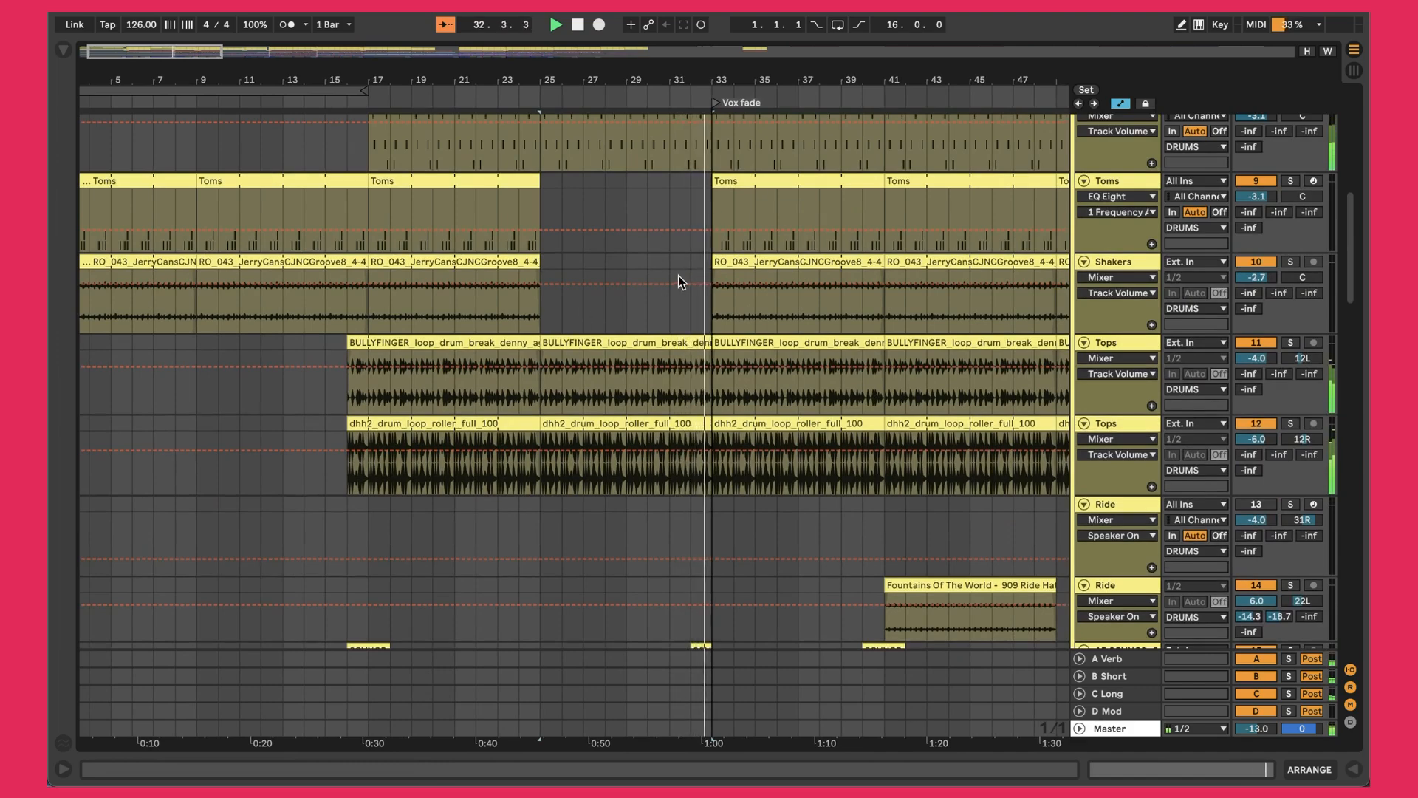
scroll(679, 280, "down", 15)
scroll(674, 296, "down", 8)
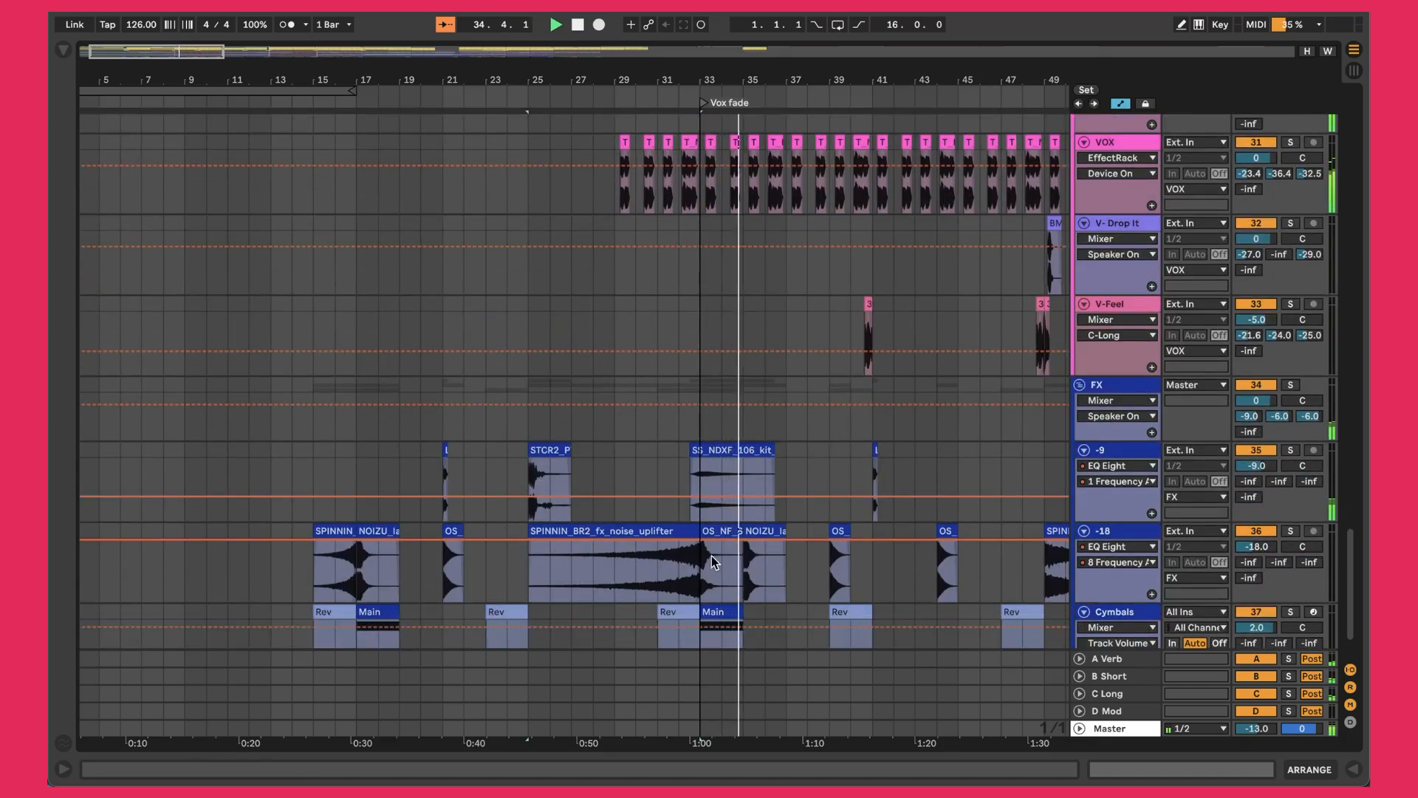
Step: Examine the first DROP's layers from the drums to the FX tracks, selecting the short clip at bar 41 on the -9 track
scroll(807, 505, "up", 20)
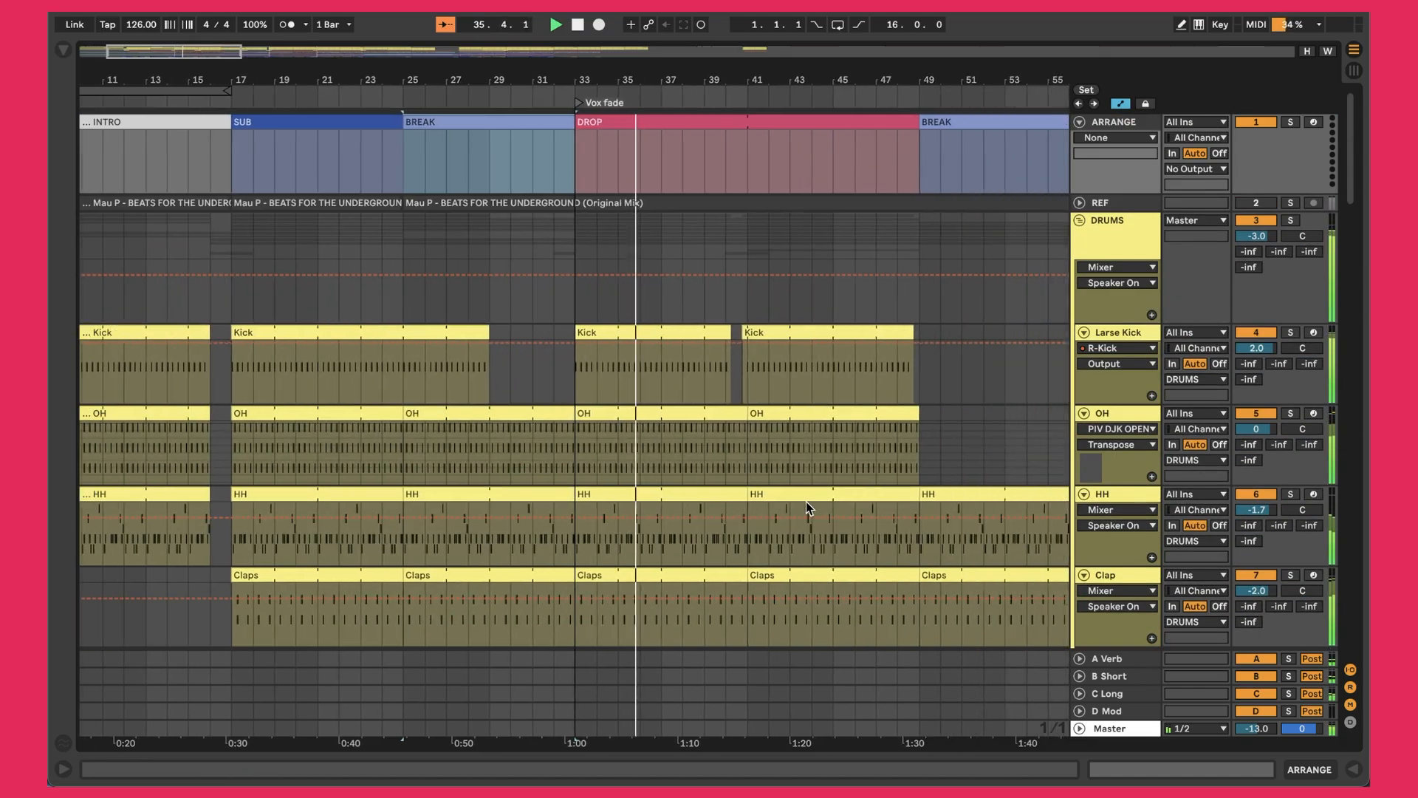
scroll(739, 299, "down", 5)
scroll(739, 299, "down", 10)
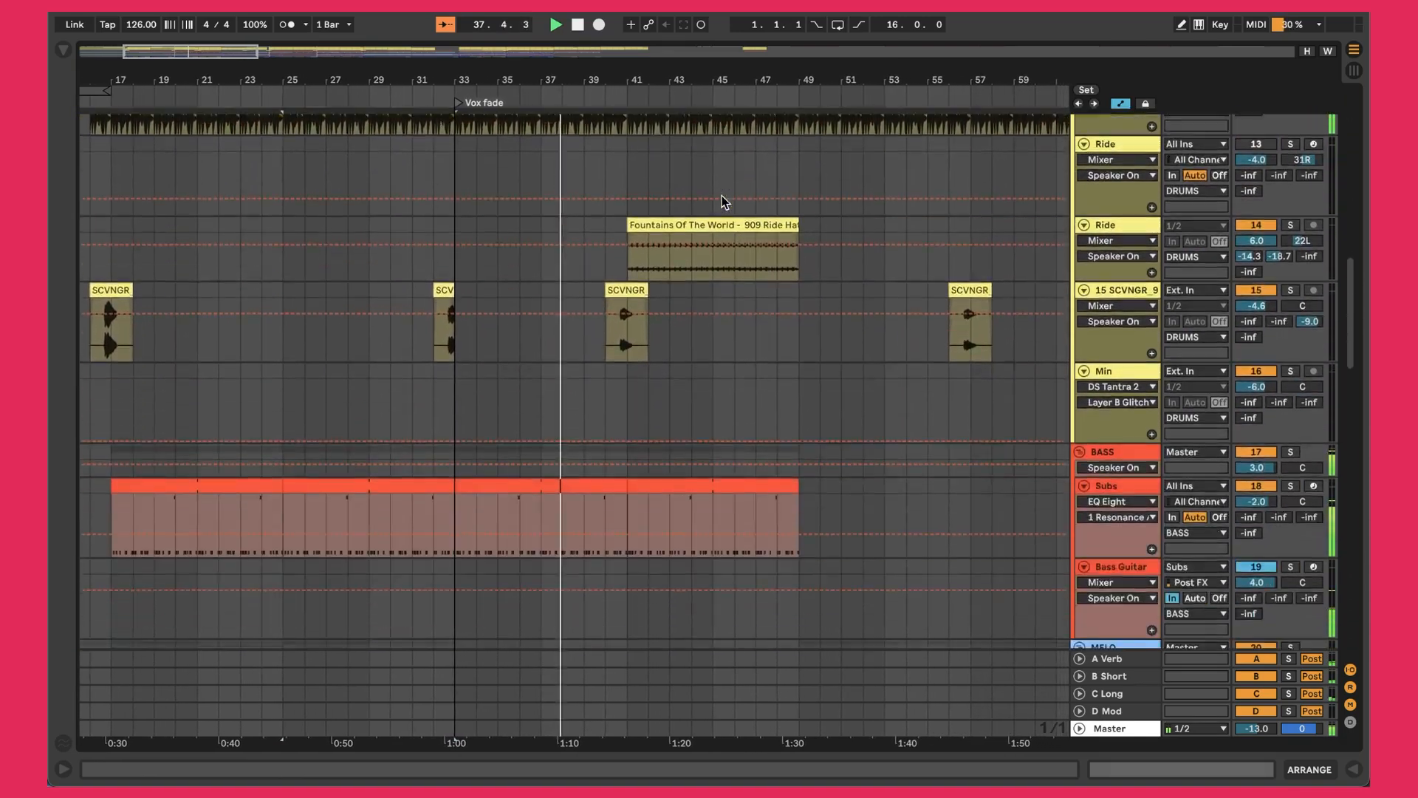
scroll(724, 201, "down", 10)
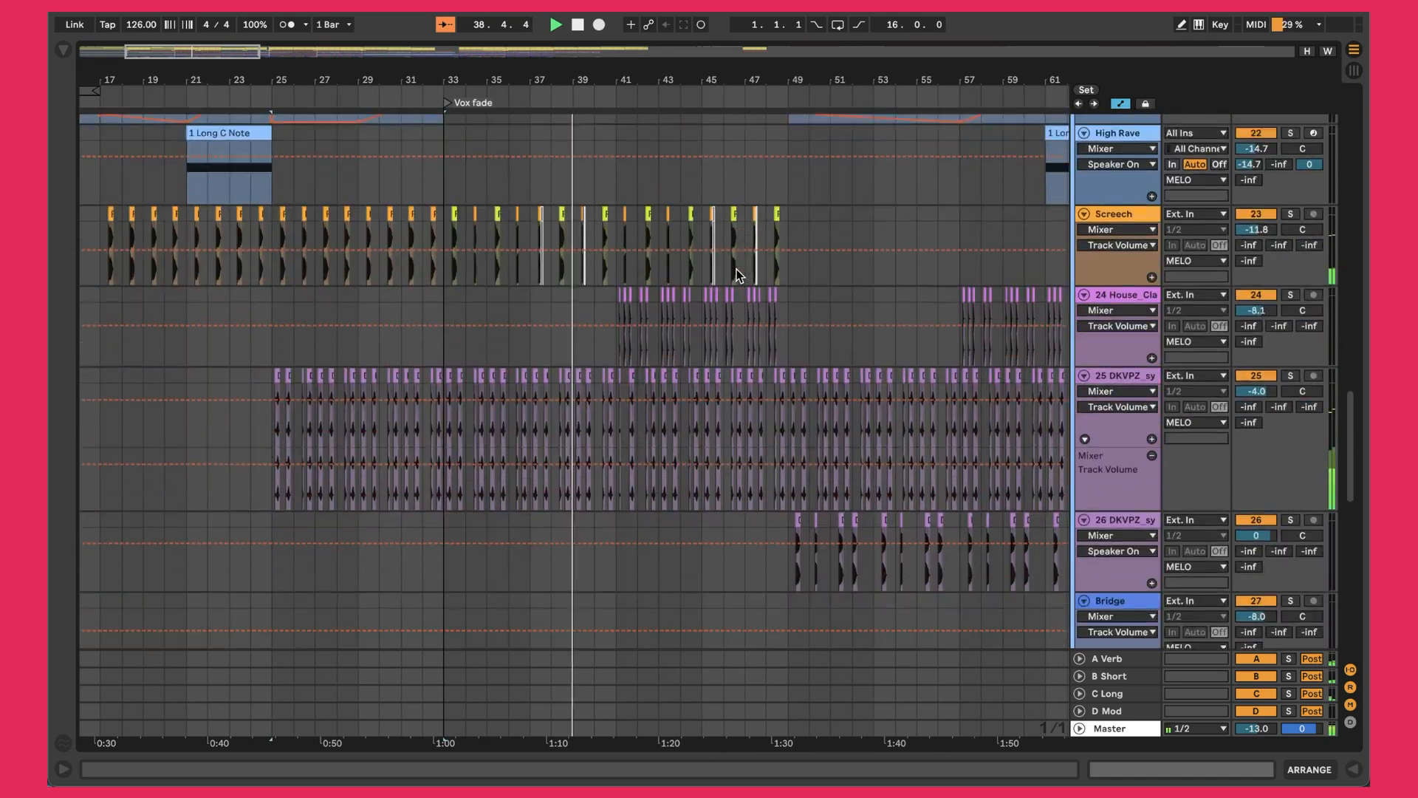
scroll(738, 275, "down", 10)
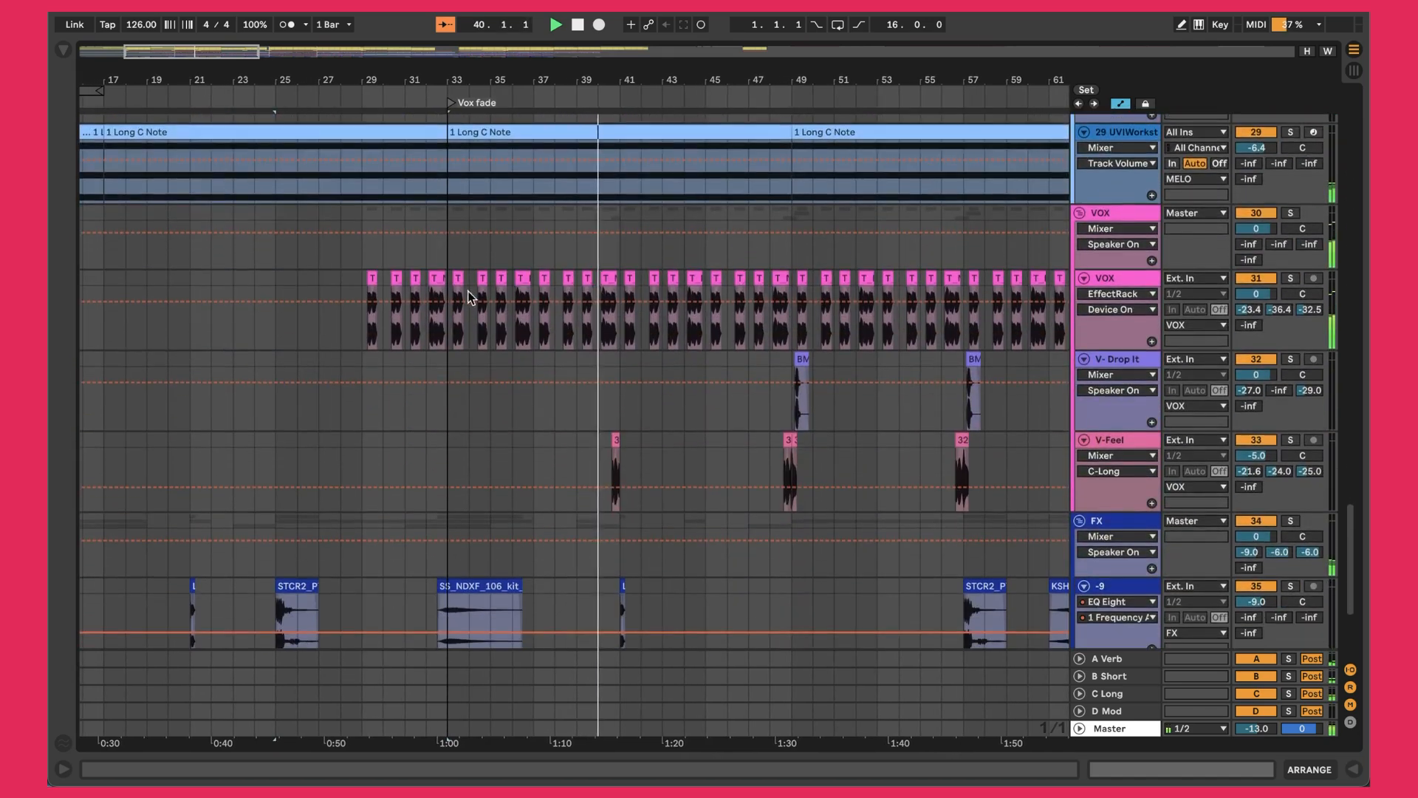
scroll(568, 386, "down", 2)
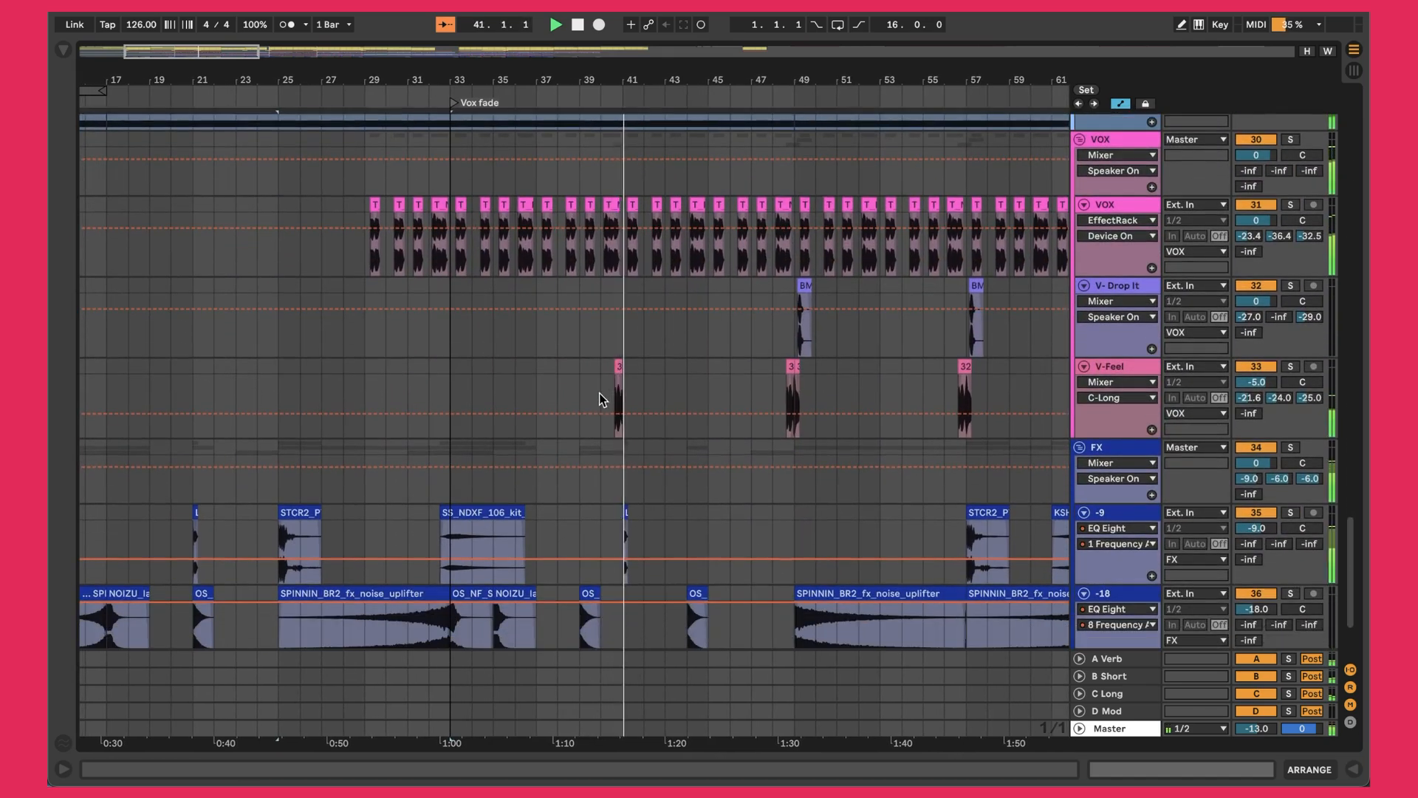
scroll(622, 396, "down", 3)
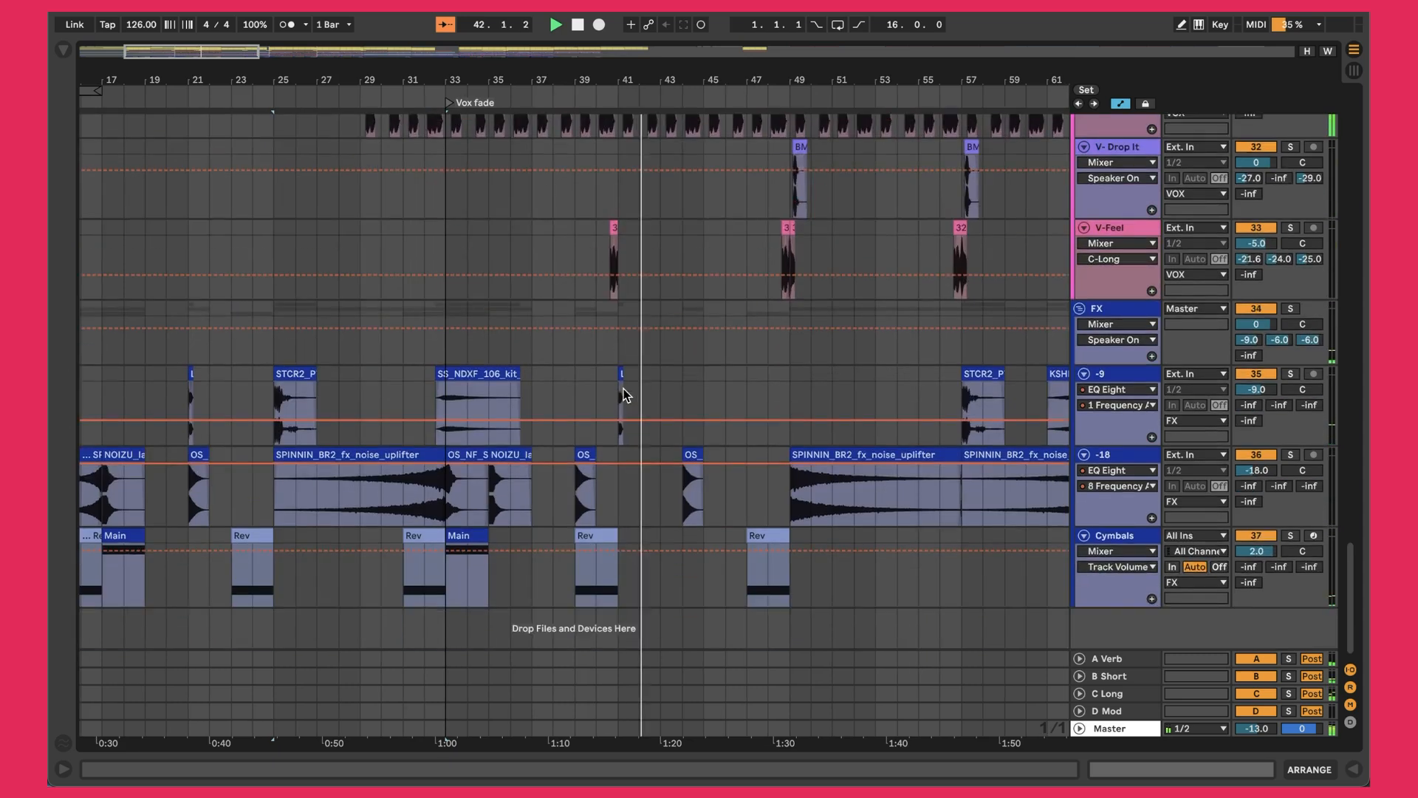
left_click(620, 385)
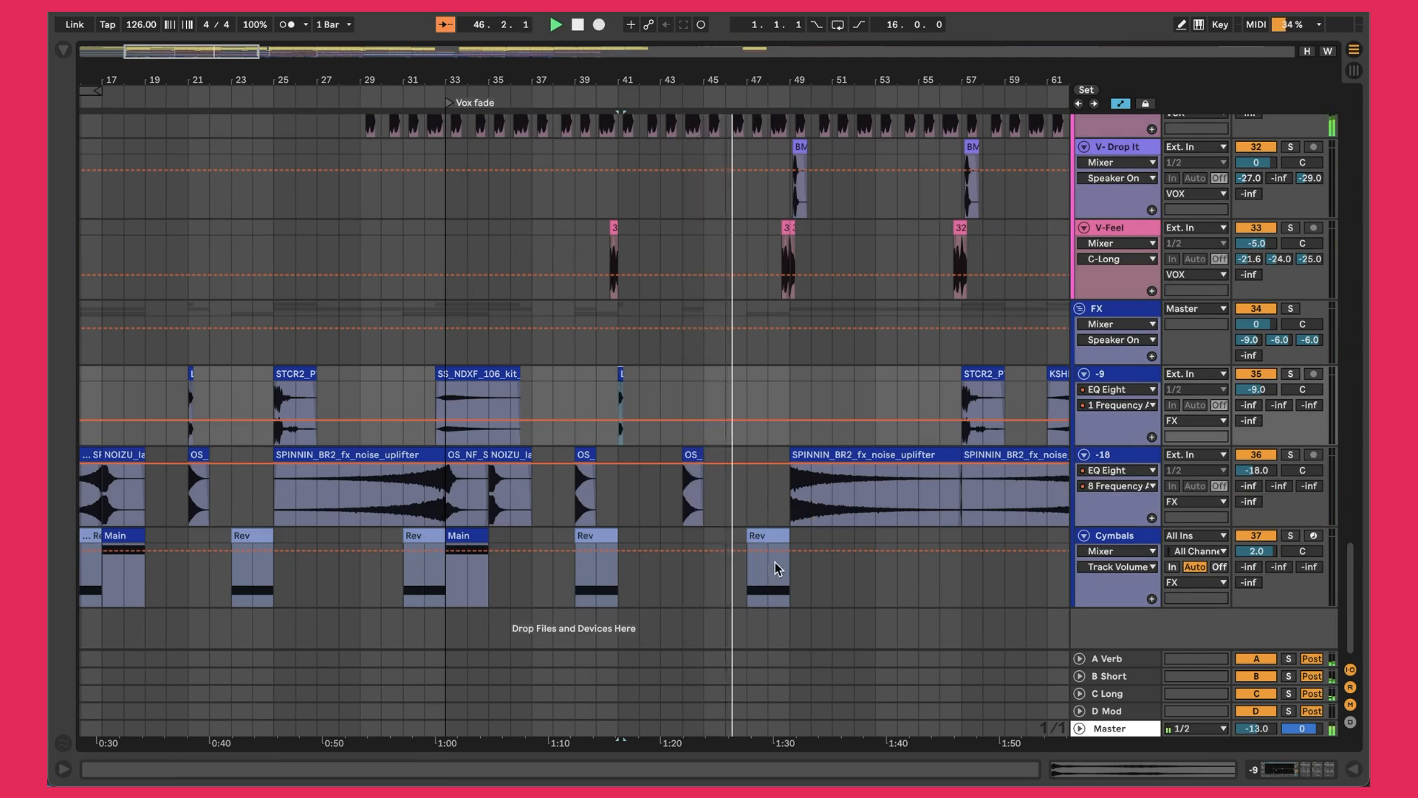
Step: Mark the second break's drum gaps by selecting bars 49 to 65 on Larse Kick and bars 49 to 53 on OH
scroll(832, 508, "up", 10)
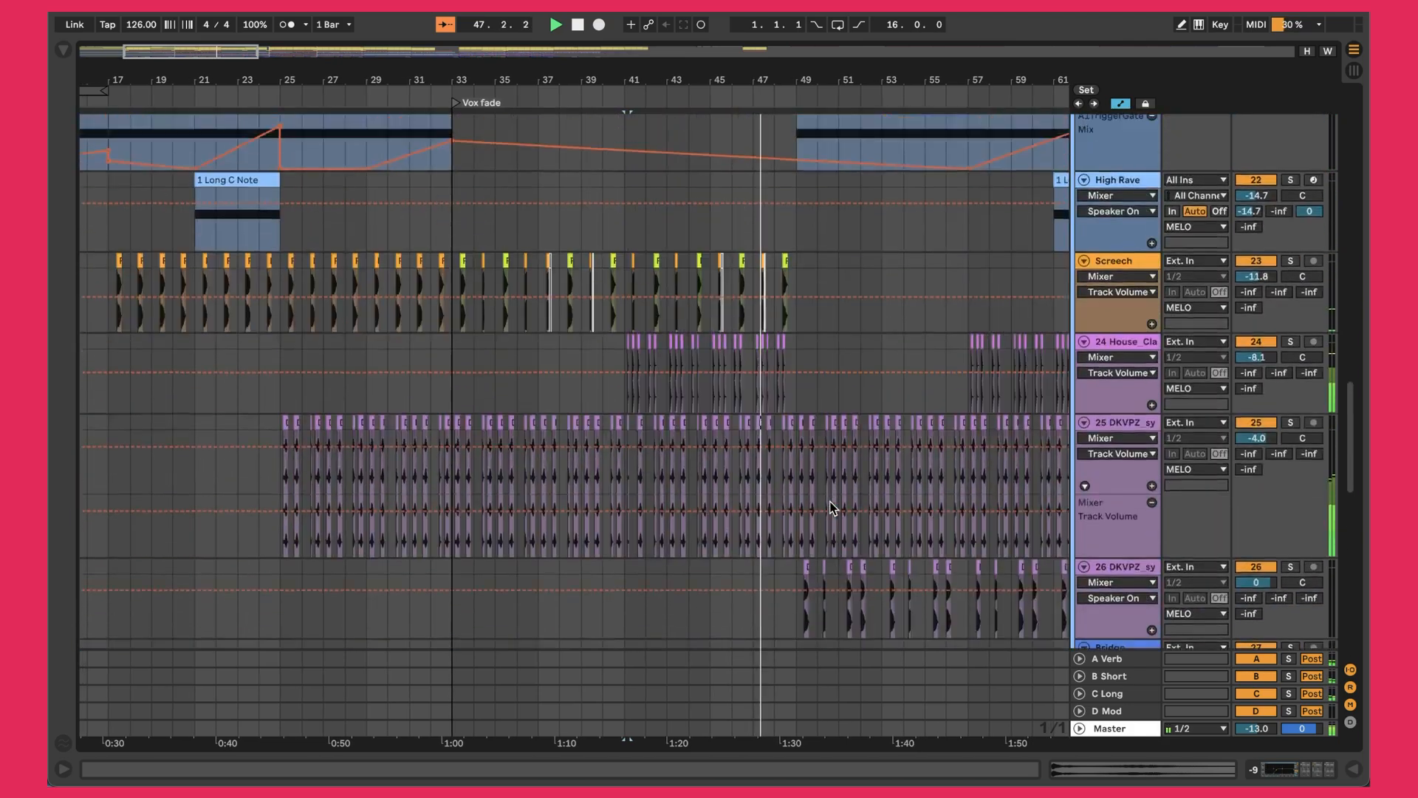
scroll(832, 508, "up", 20)
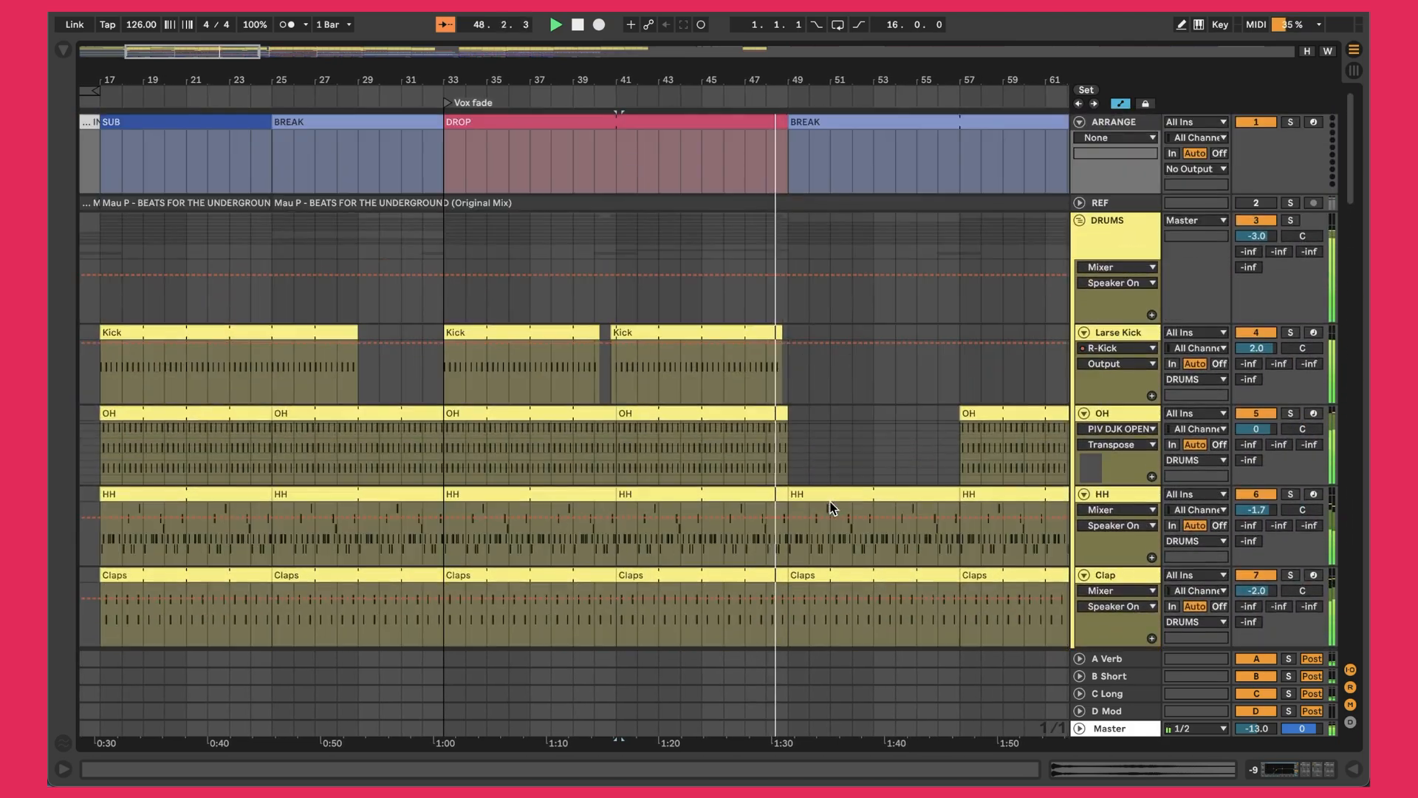
scroll(866, 315, "right", 10)
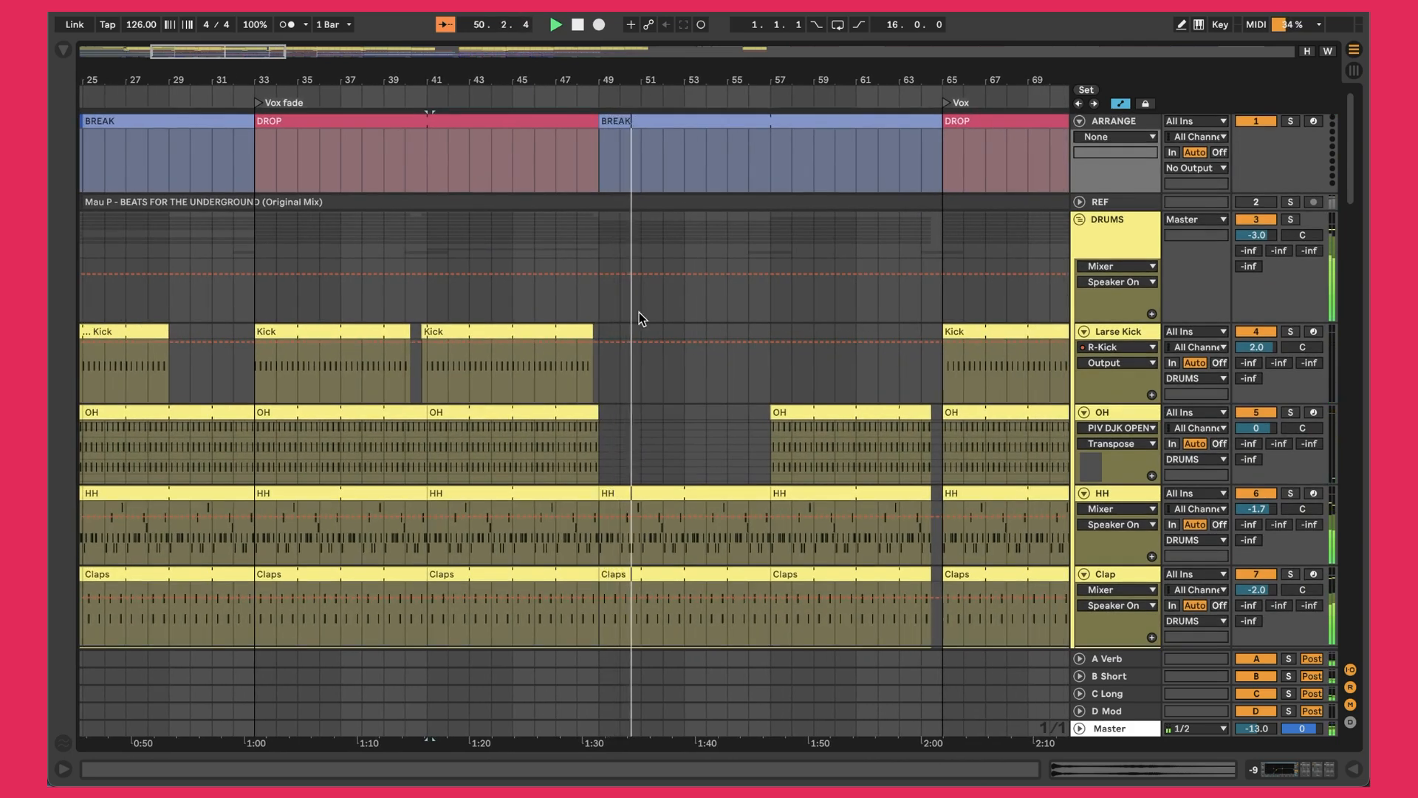
left_click_drag(601, 332, 934, 315)
scroll(826, 387, "down", 2)
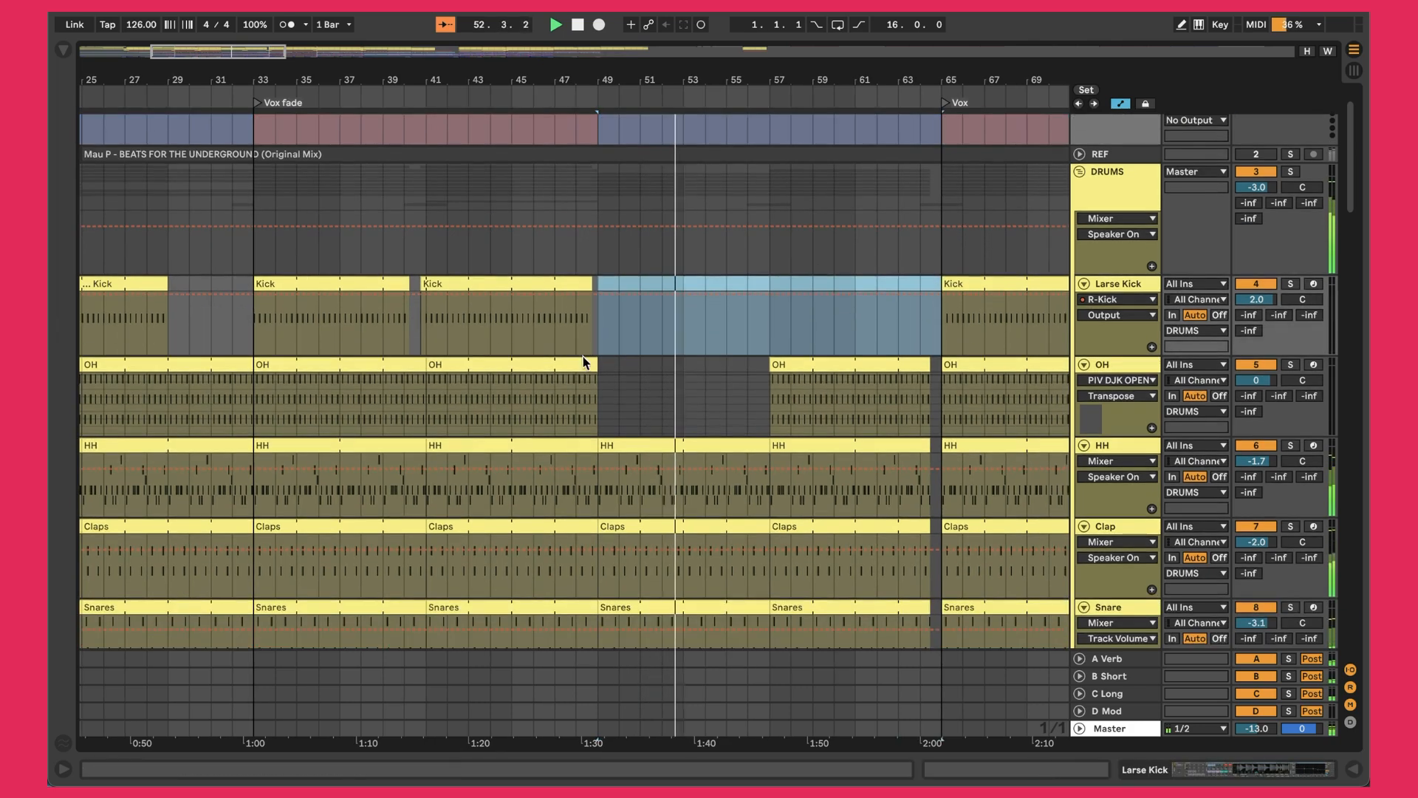
left_click_drag(599, 371, 682, 369)
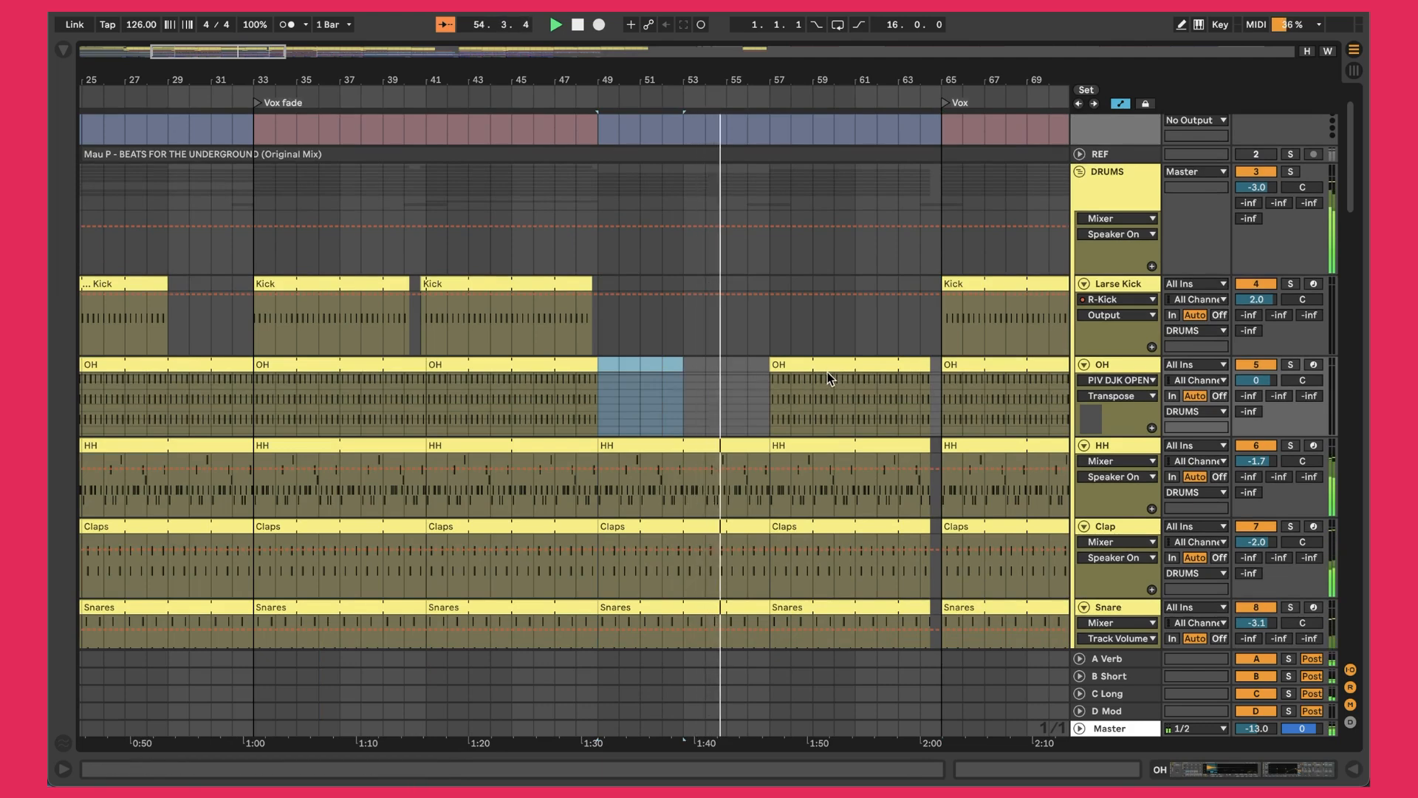
Step: Examine the second break's remaining layers from the percussion and BASS tracks down to the MELO synth tracks
scroll(828, 371, "left", 1)
scroll(828, 370, "right", 1)
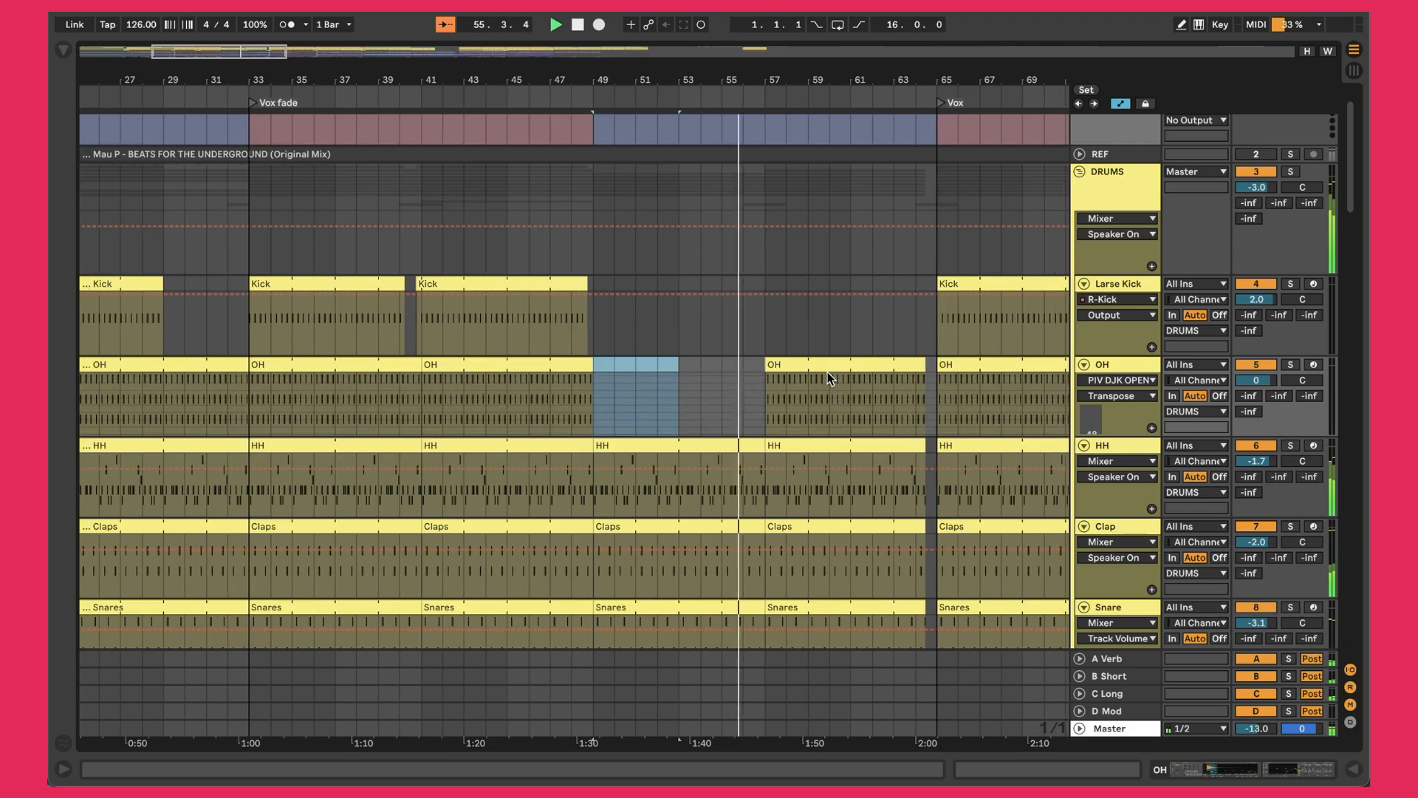
scroll(746, 276, "down", 10)
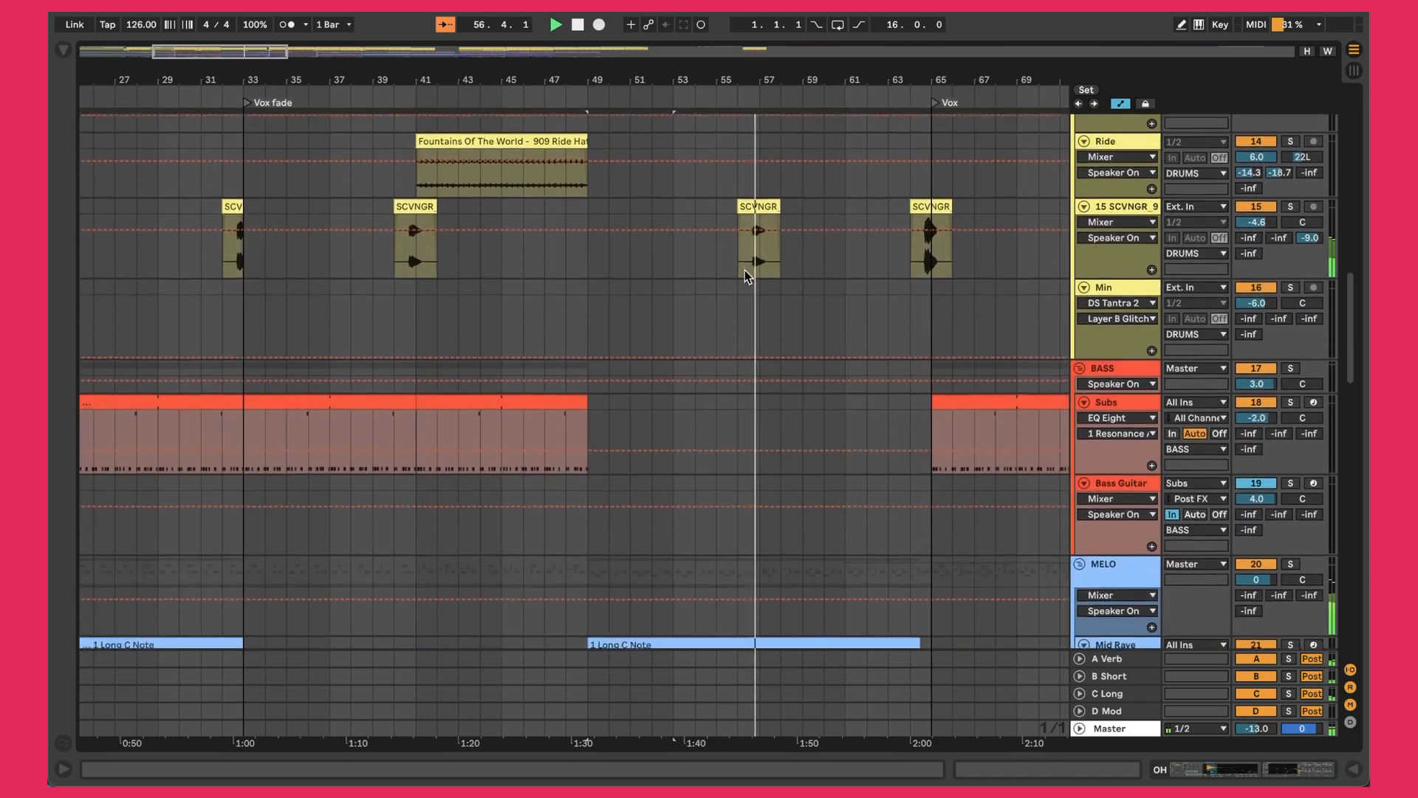
scroll(745, 275, "down", 8)
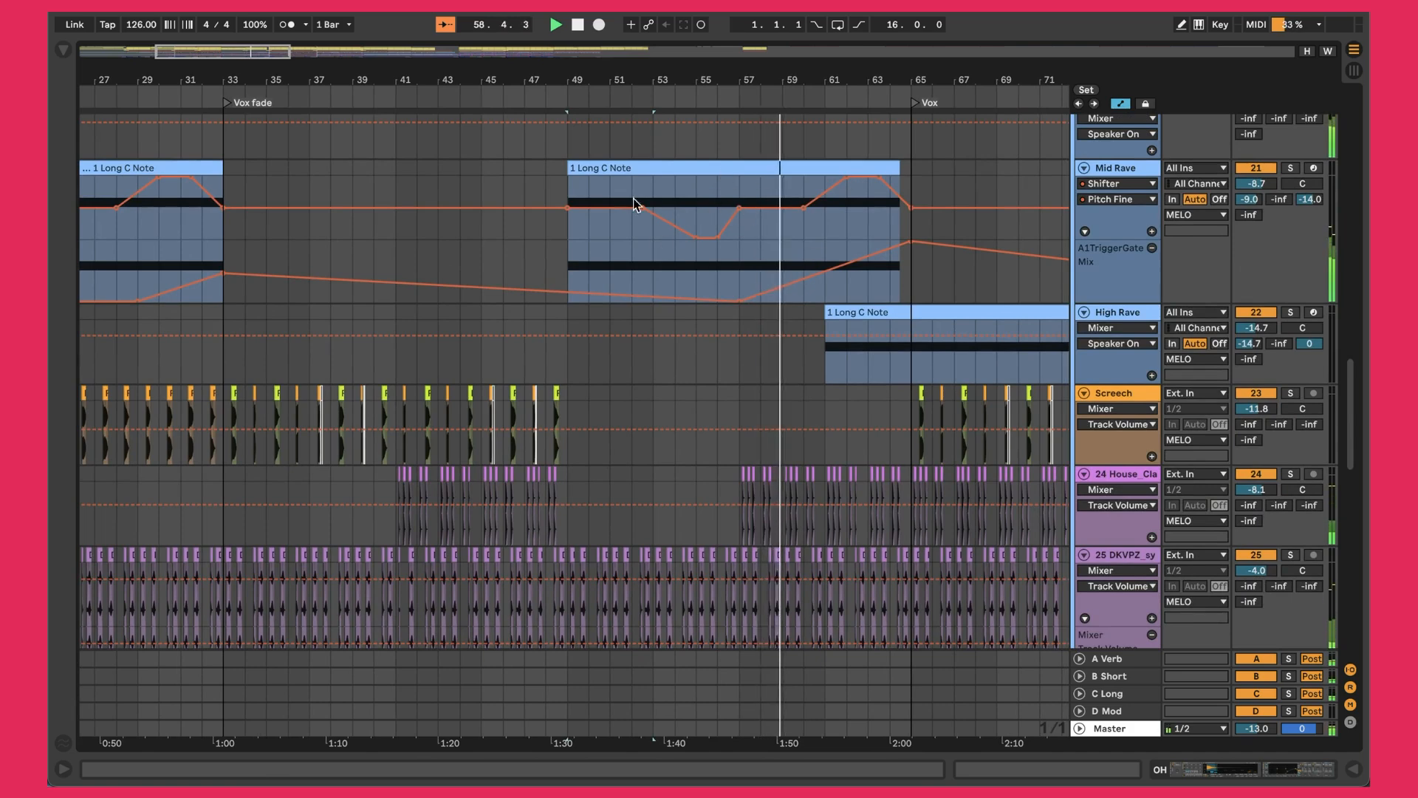
scroll(785, 219, "down", 8)
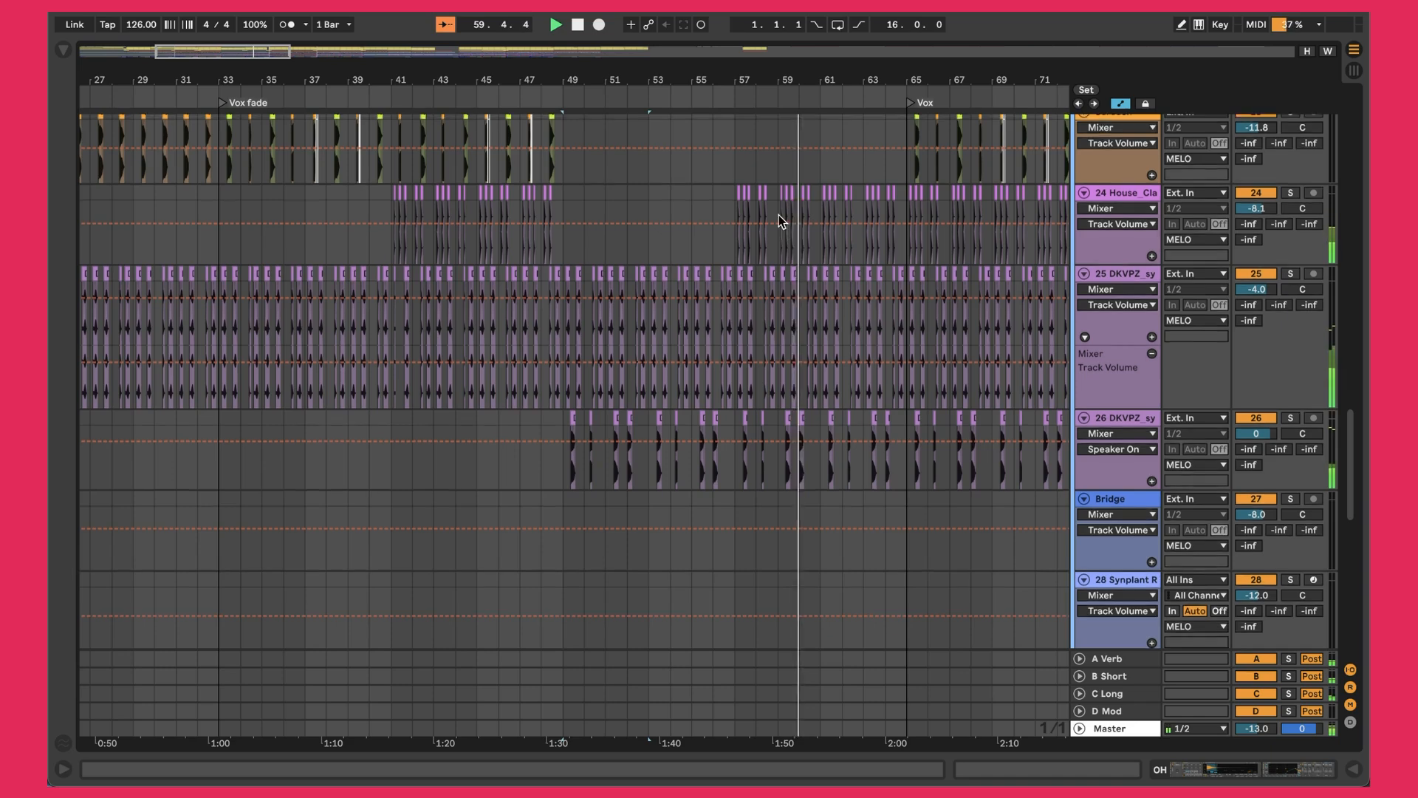
scroll(778, 215, "up", 1)
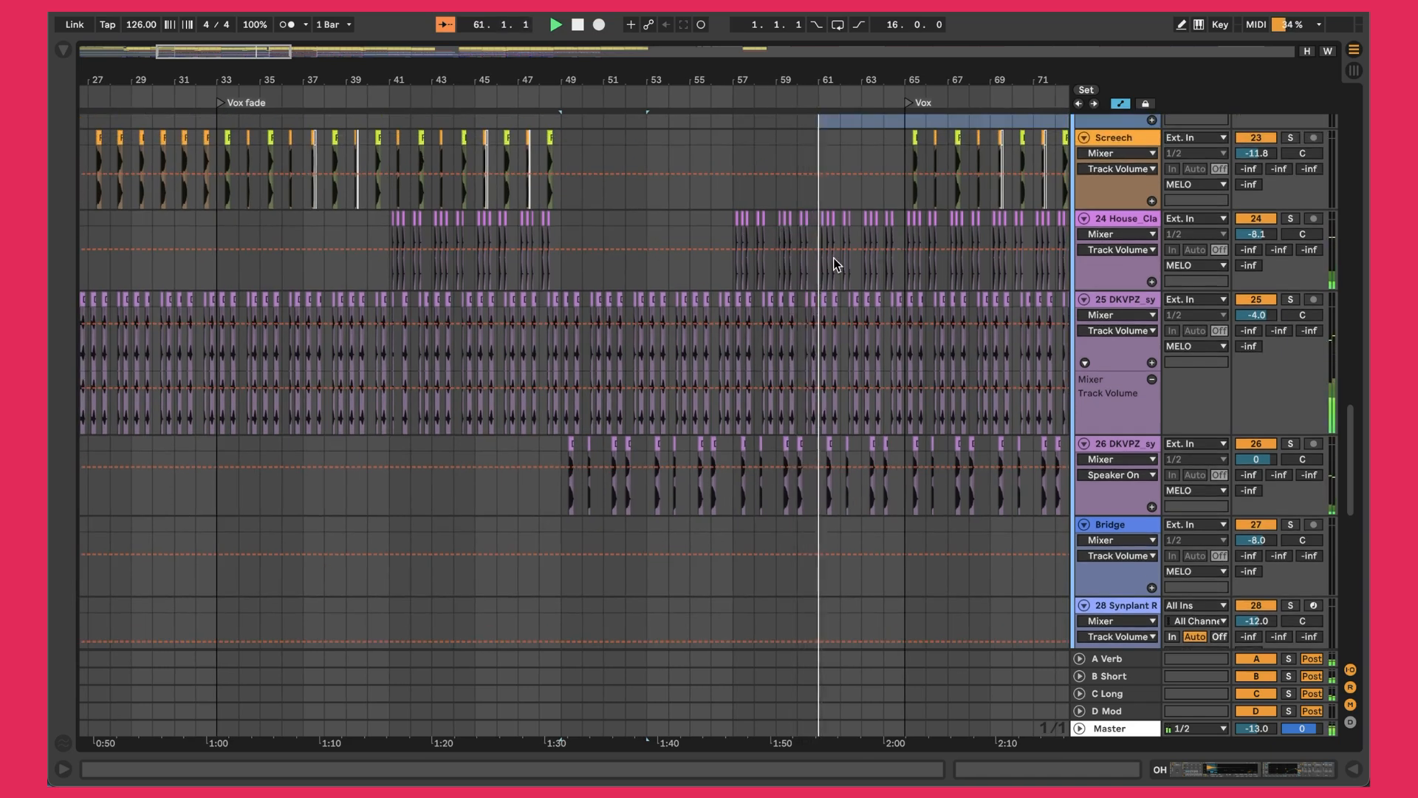
Step: Set the insert marker at bar 63 on the Bass Guitar track and examine the drum gap just before bar 65
scroll(833, 259, "up", 15)
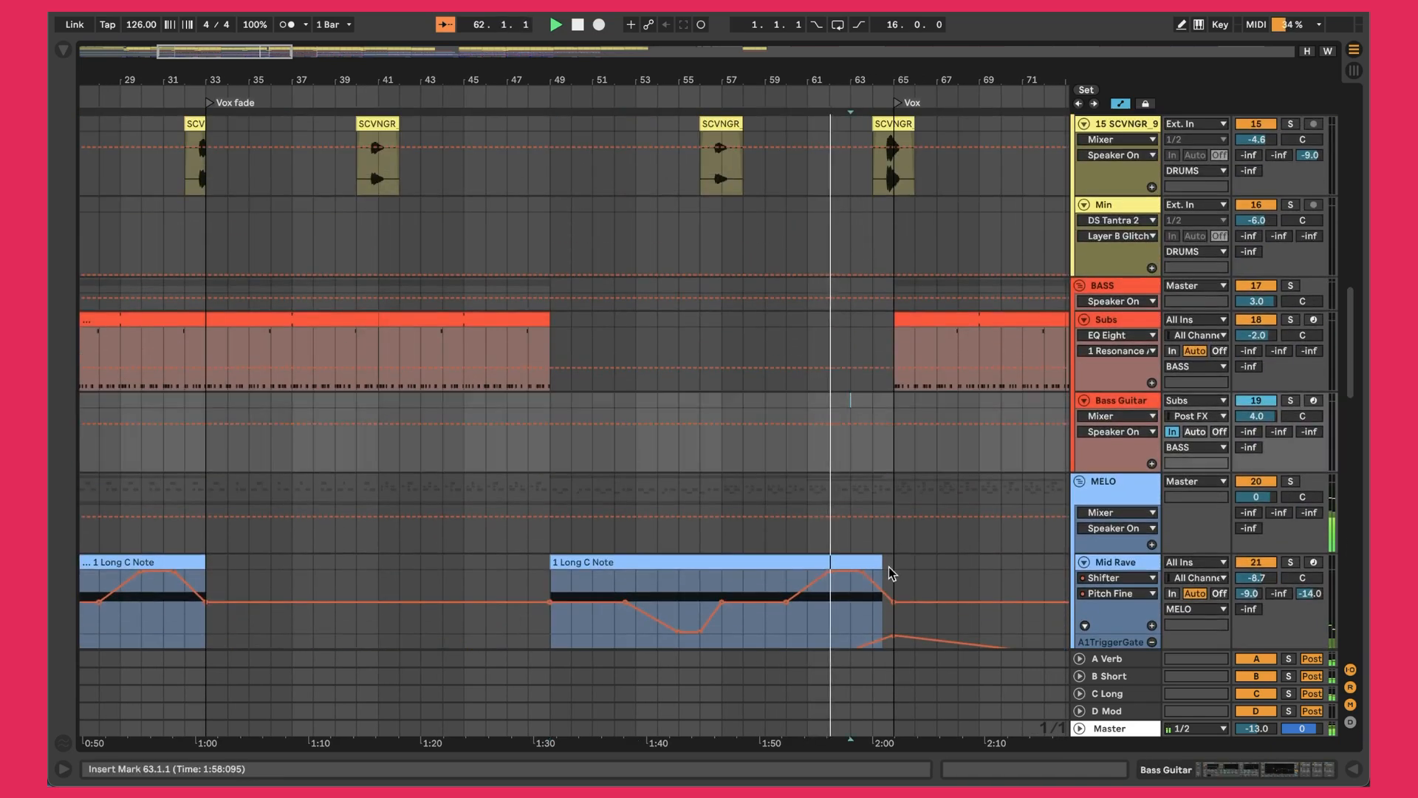
scroll(892, 568, "up", 10)
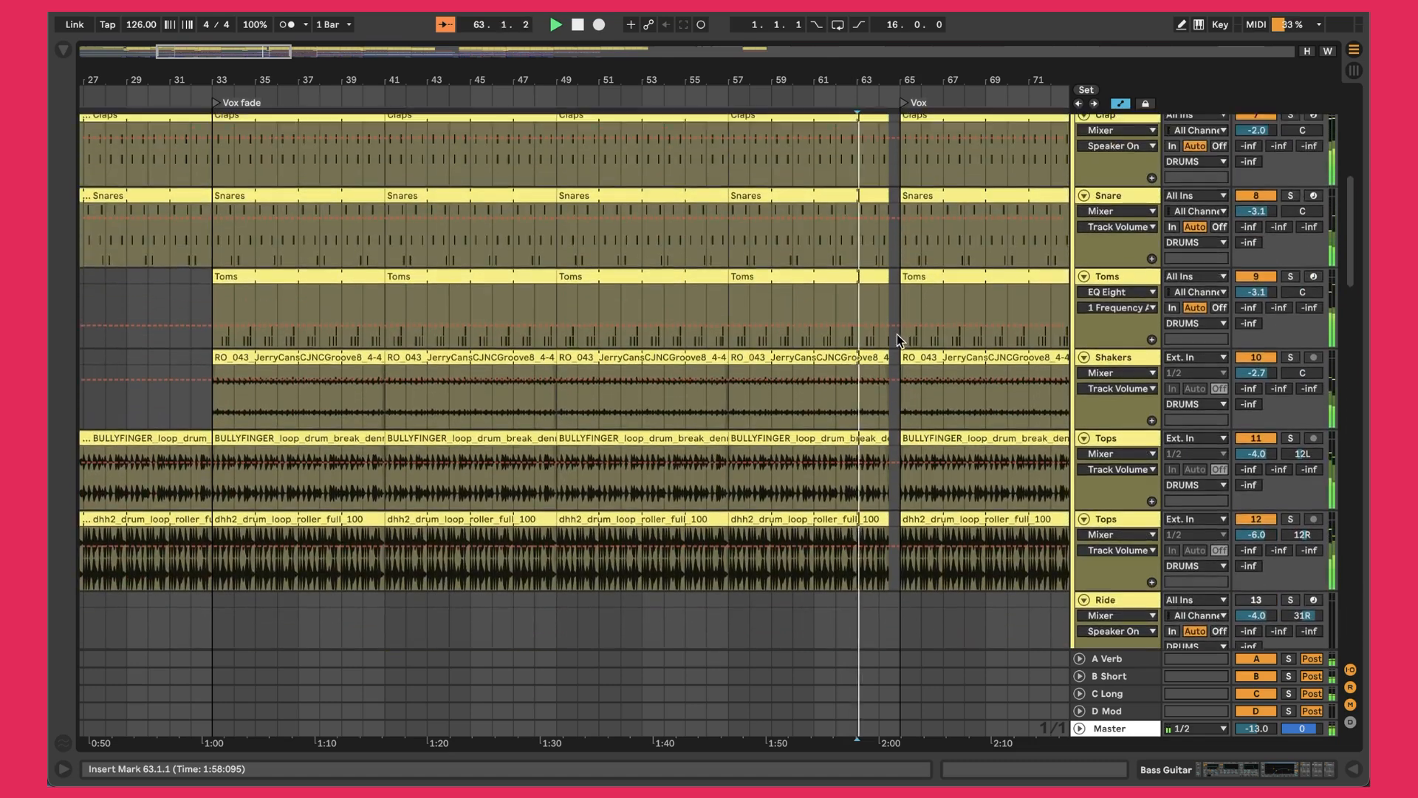
scroll(904, 234, "up", 5)
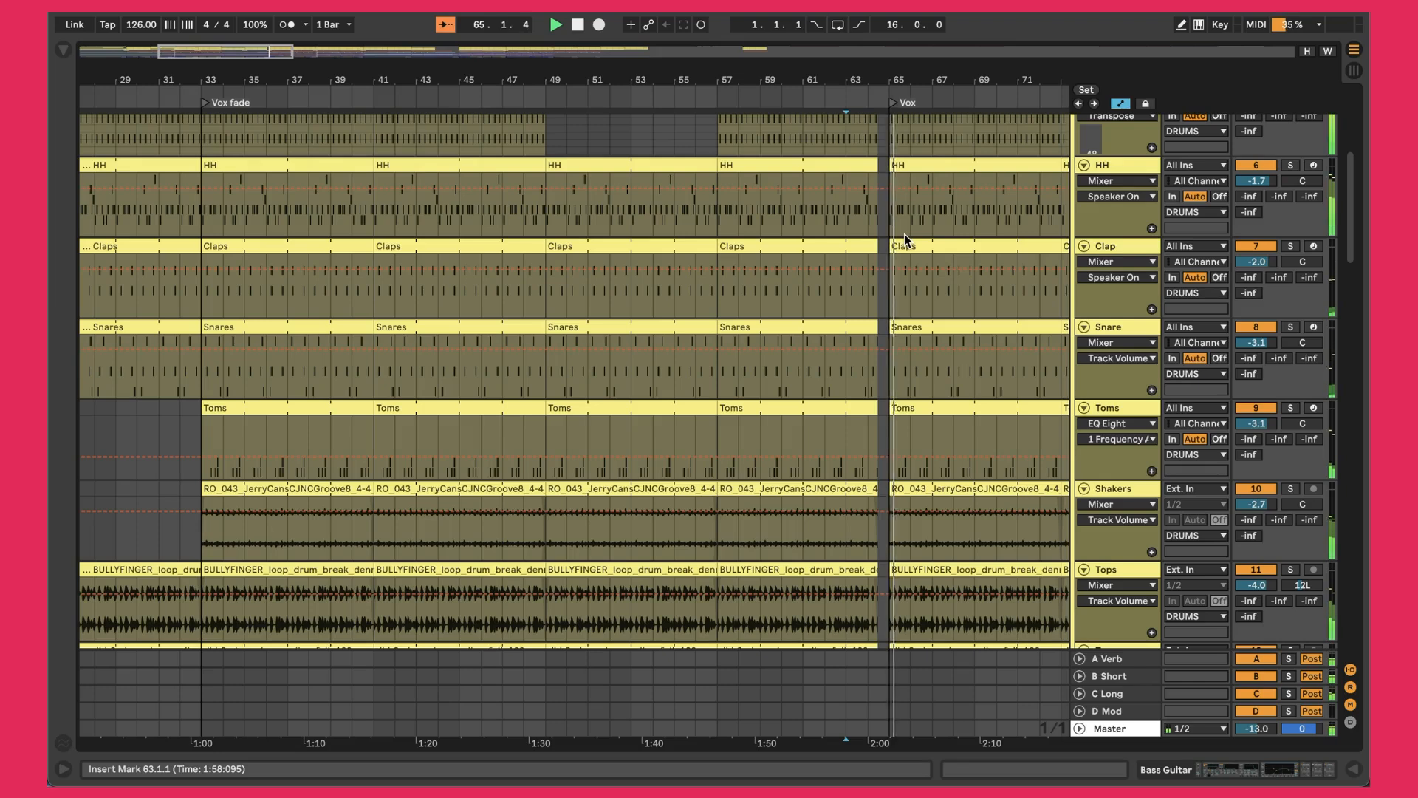
Step: Examine the second DROP's layers from bar 65, going from the drums and BASS through the MELO and VOX tracks to FX
scroll(904, 233, "up", 10)
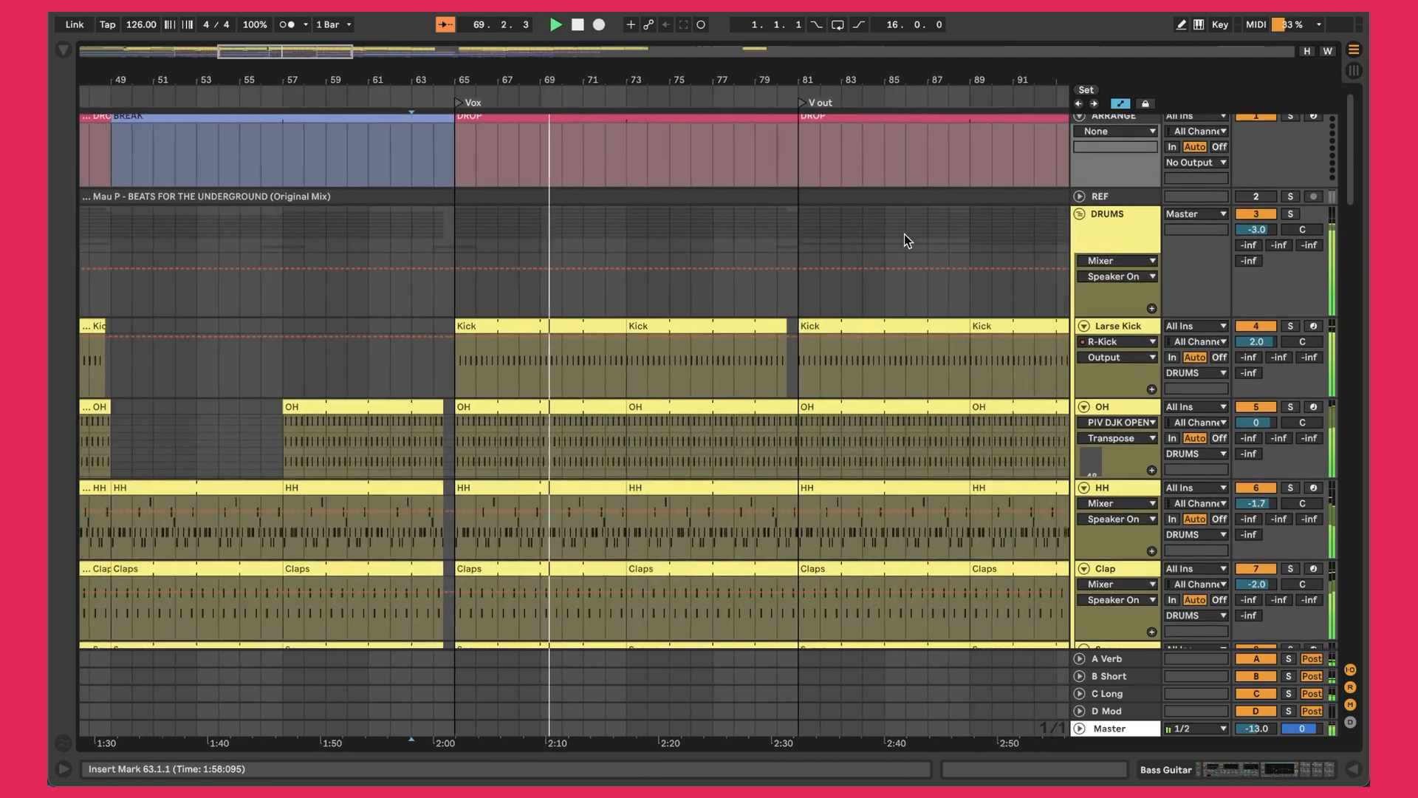
scroll(905, 233, "down", 4)
scroll(904, 233, "down", 15)
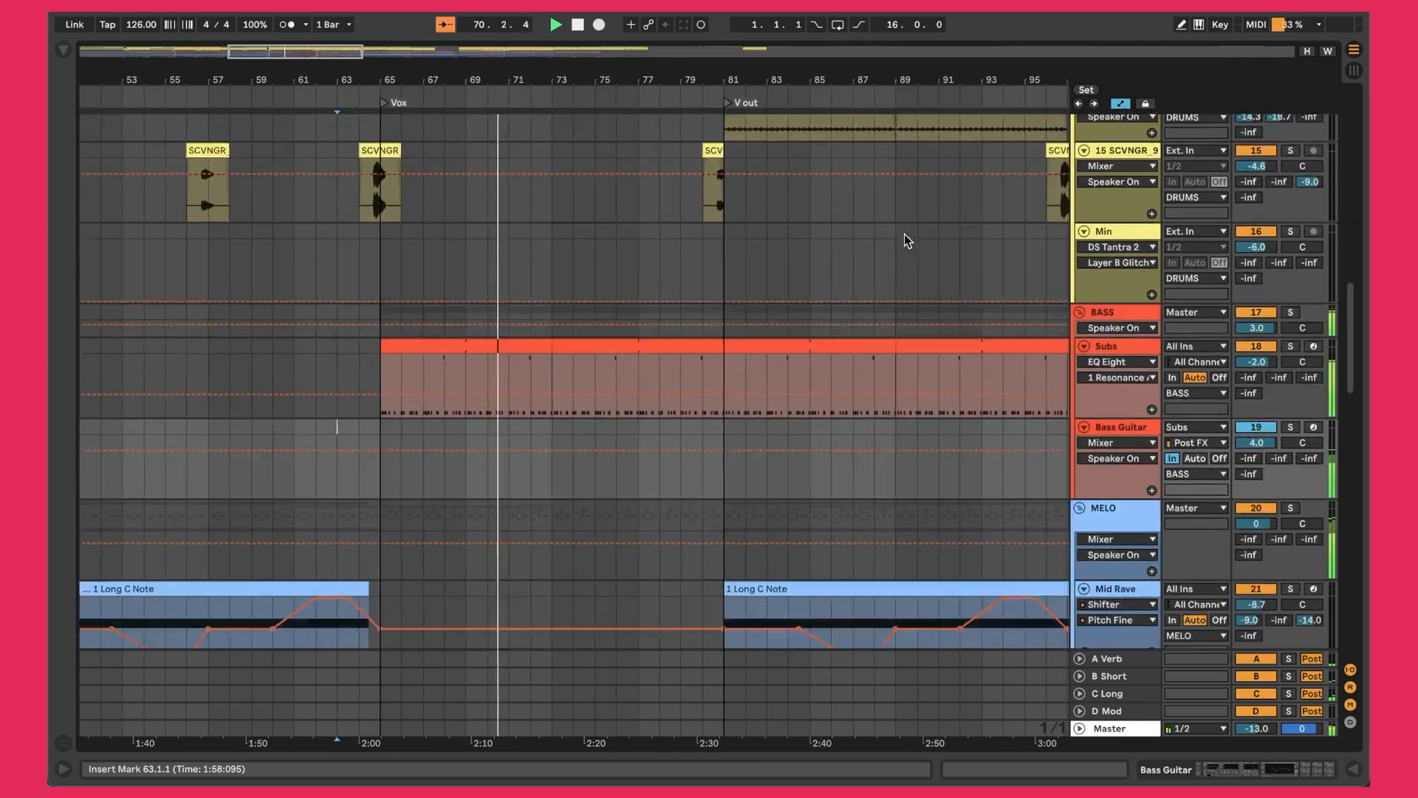
scroll(903, 232, "down", 5)
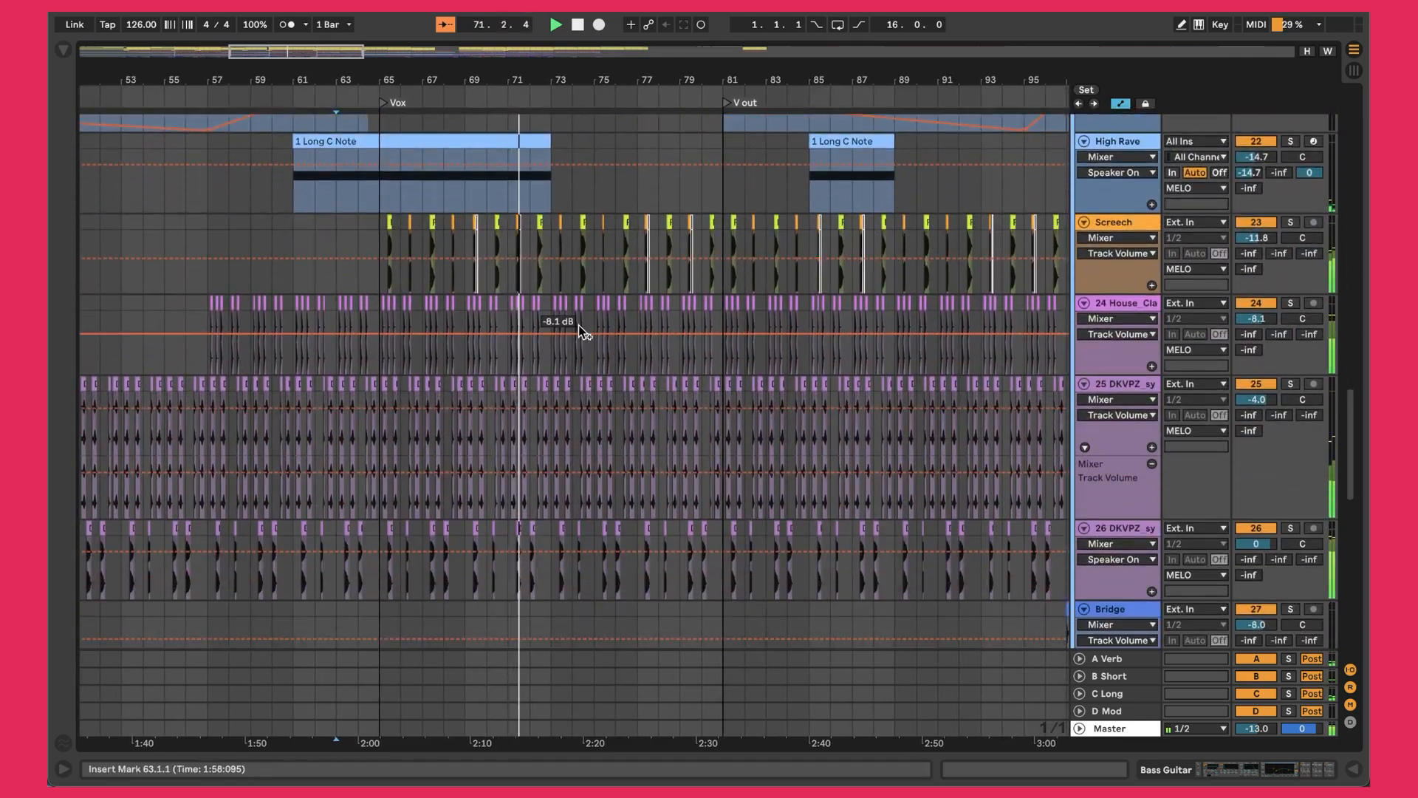
scroll(529, 364, "down", 5)
scroll(526, 411, "up", 2)
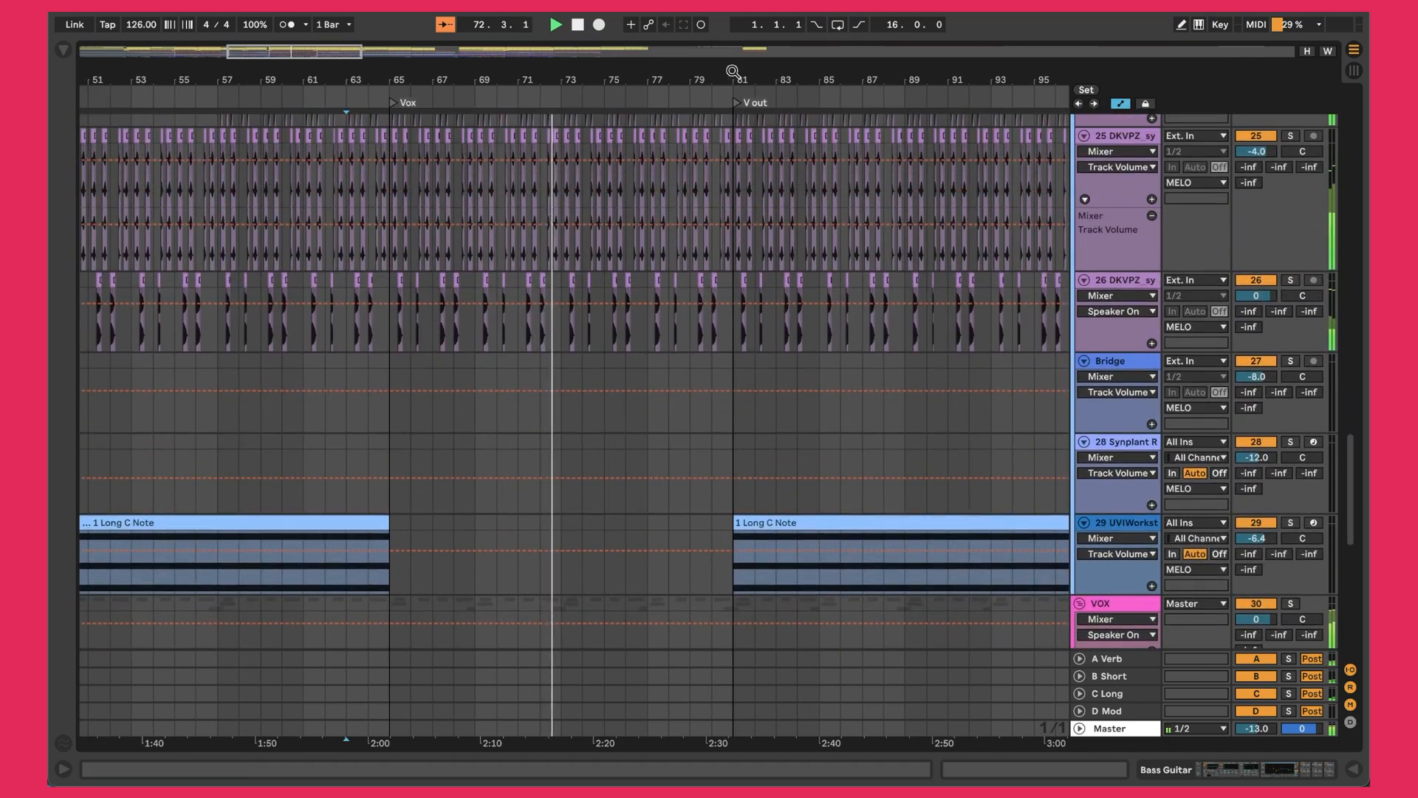
scroll(525, 405, "down", 6)
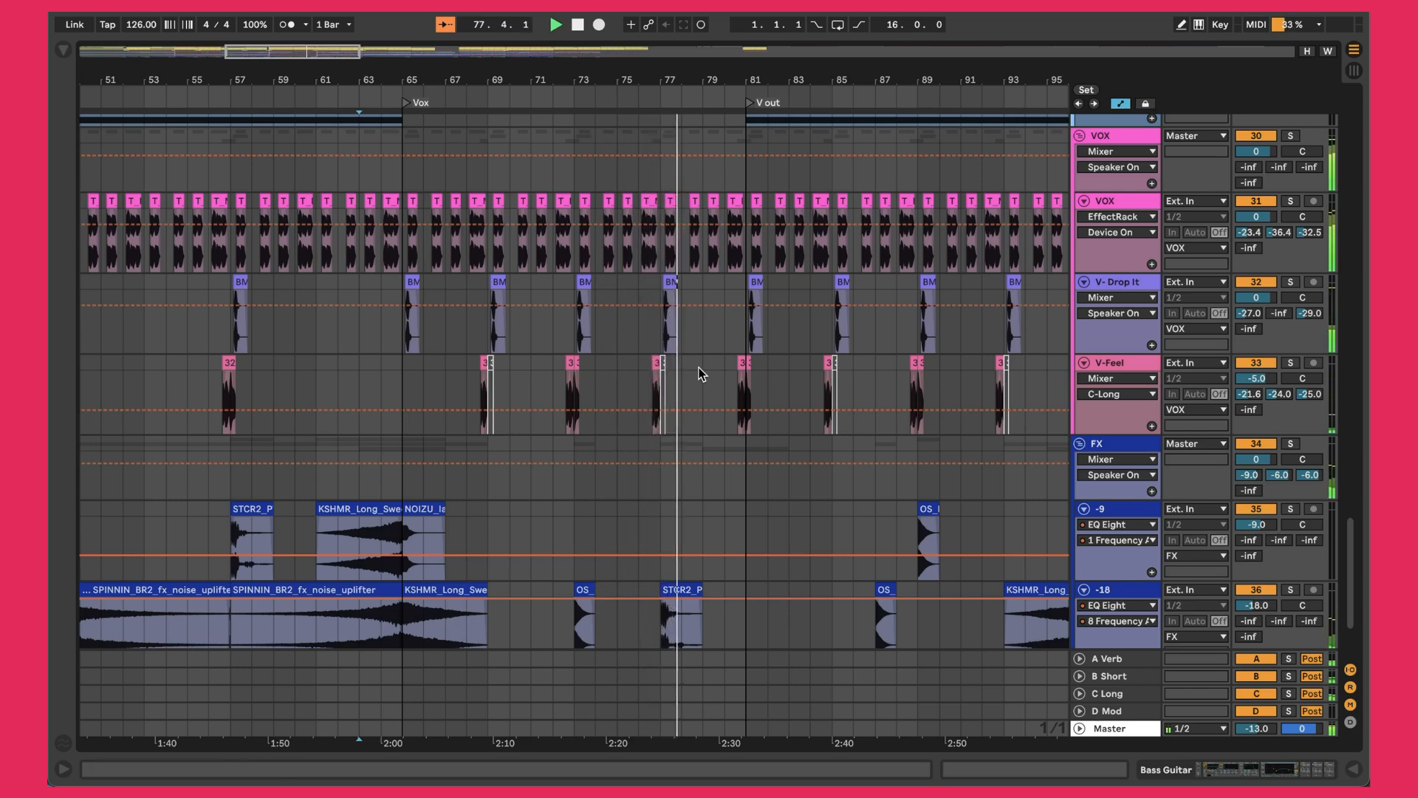
scroll(701, 373, "down", 4)
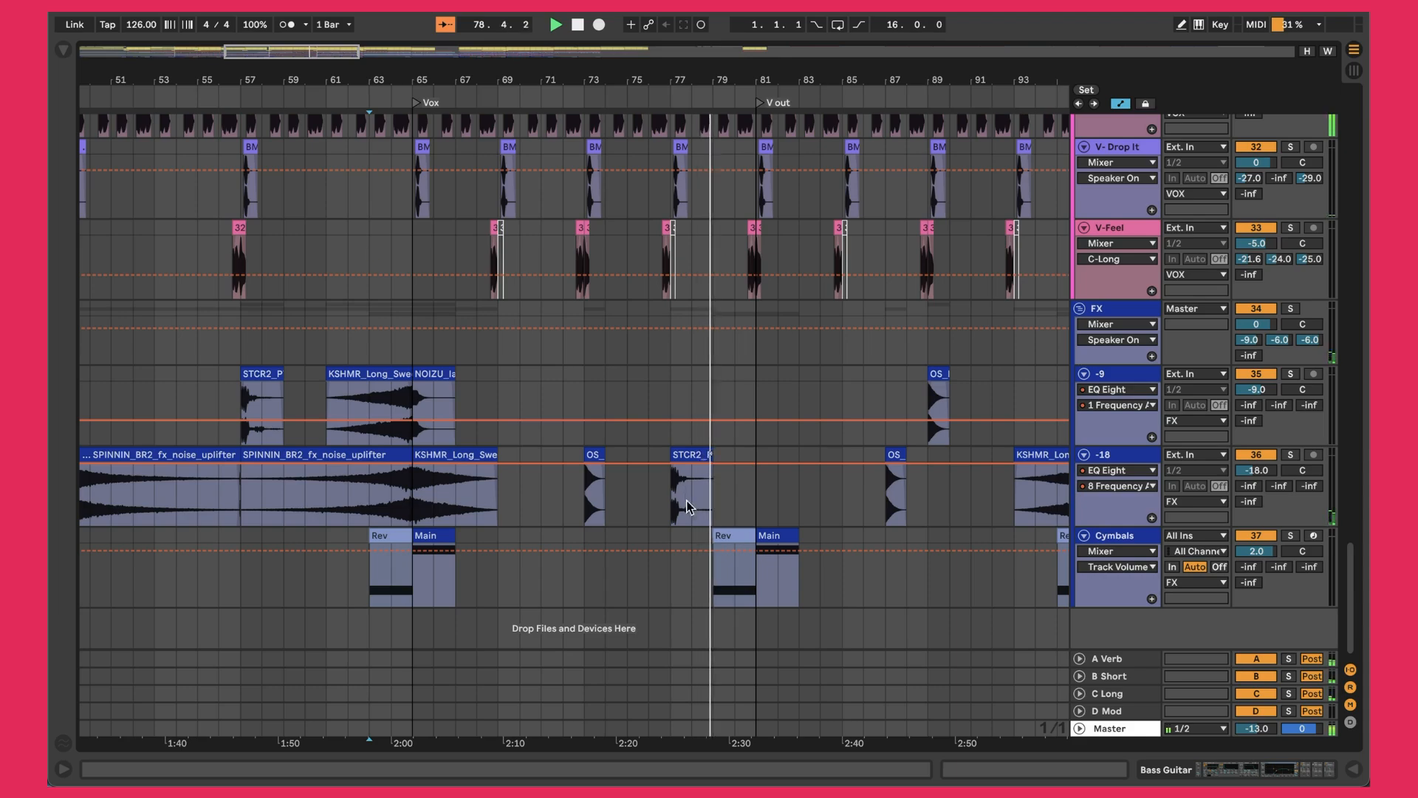
Step: Examine the drum layers around the V out marker at bar 81, focusing on the two Ride tracks
scroll(794, 529, "up", 10)
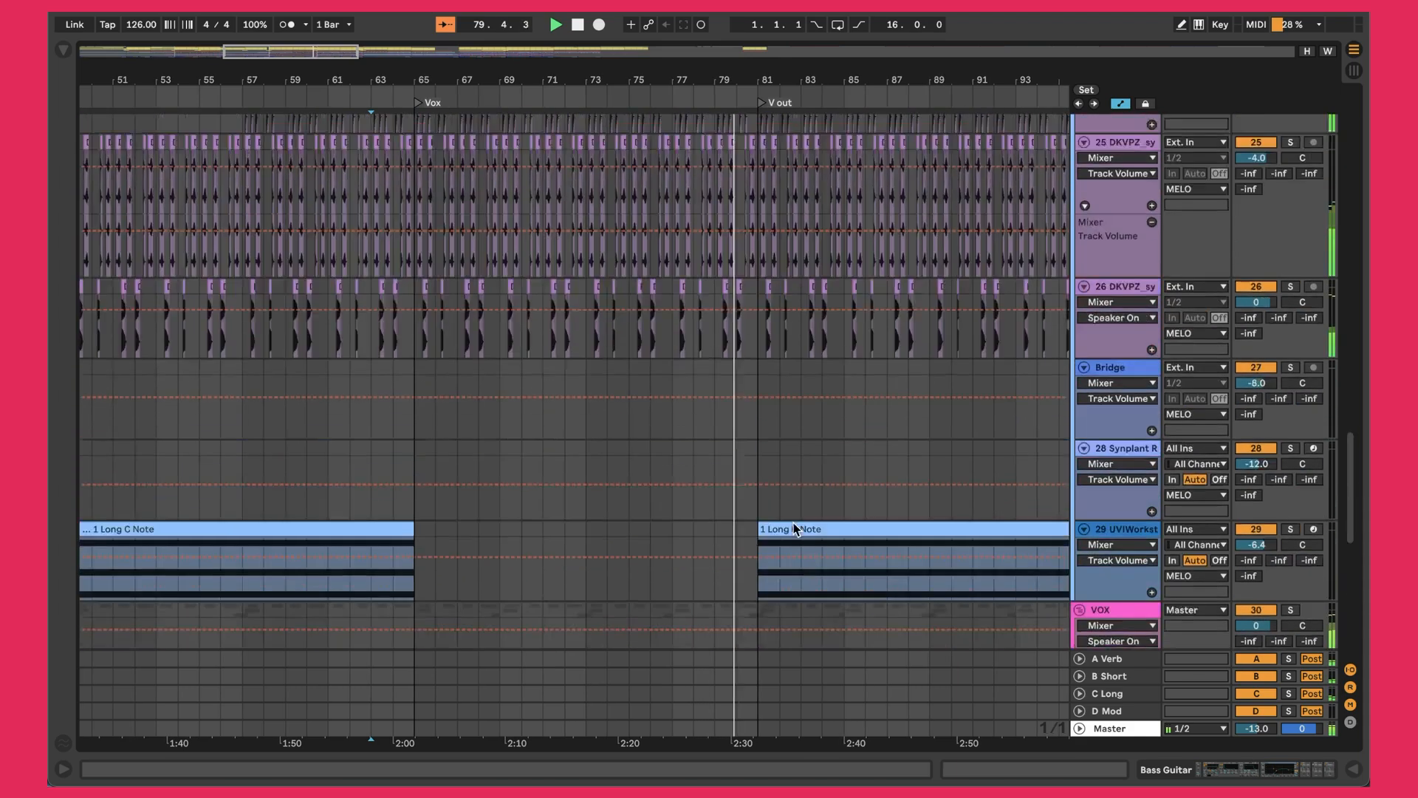
scroll(794, 527, "up", 20)
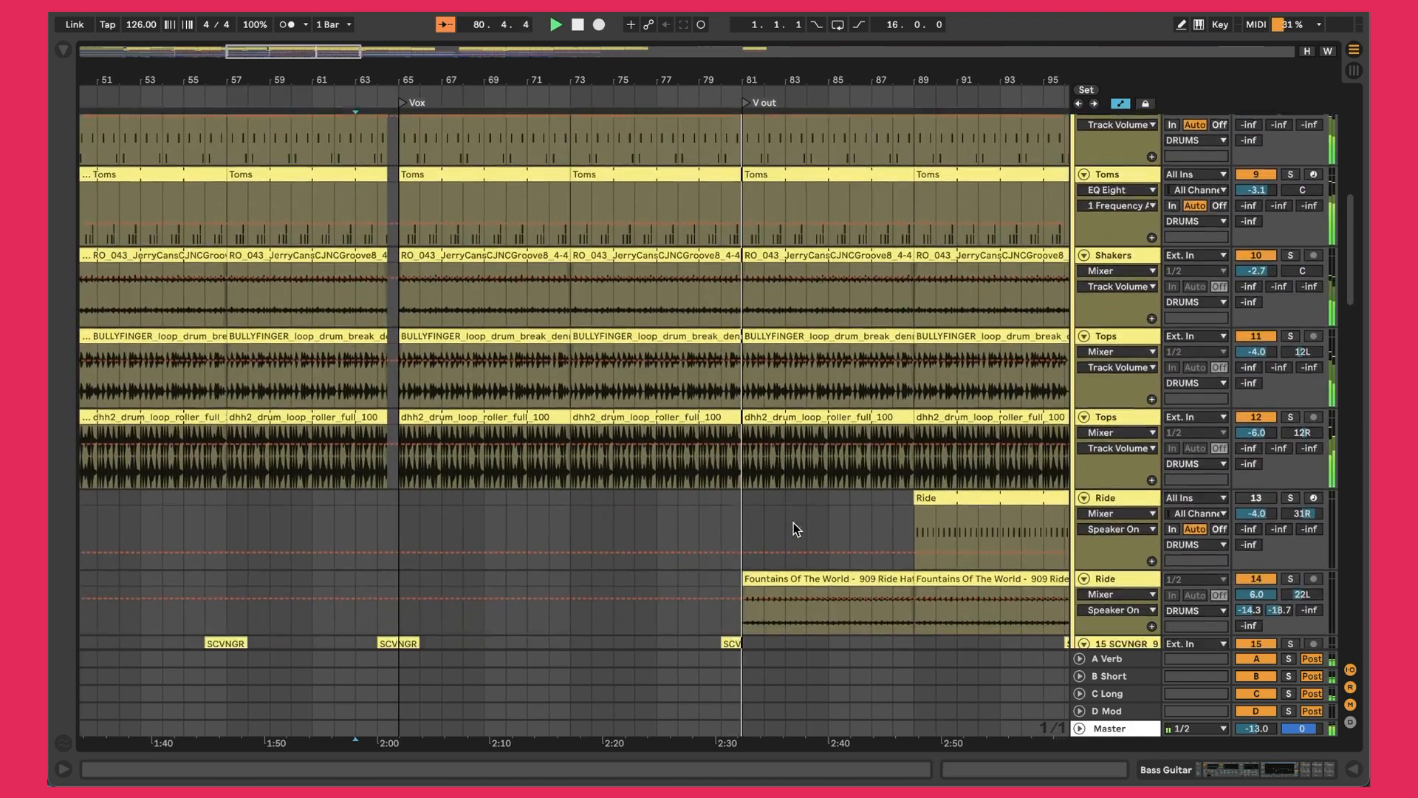
scroll(793, 522, "down", 3)
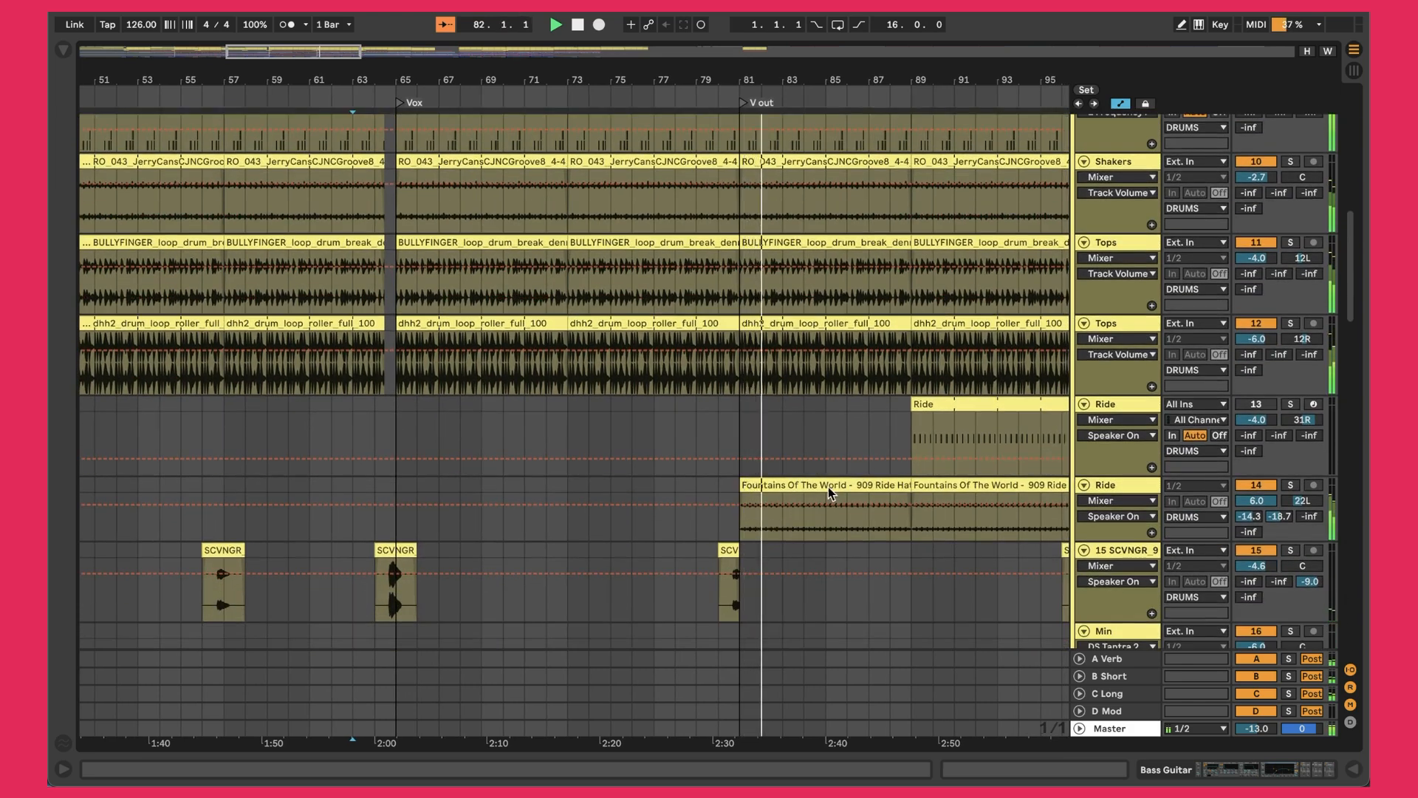
left_click(1290, 487)
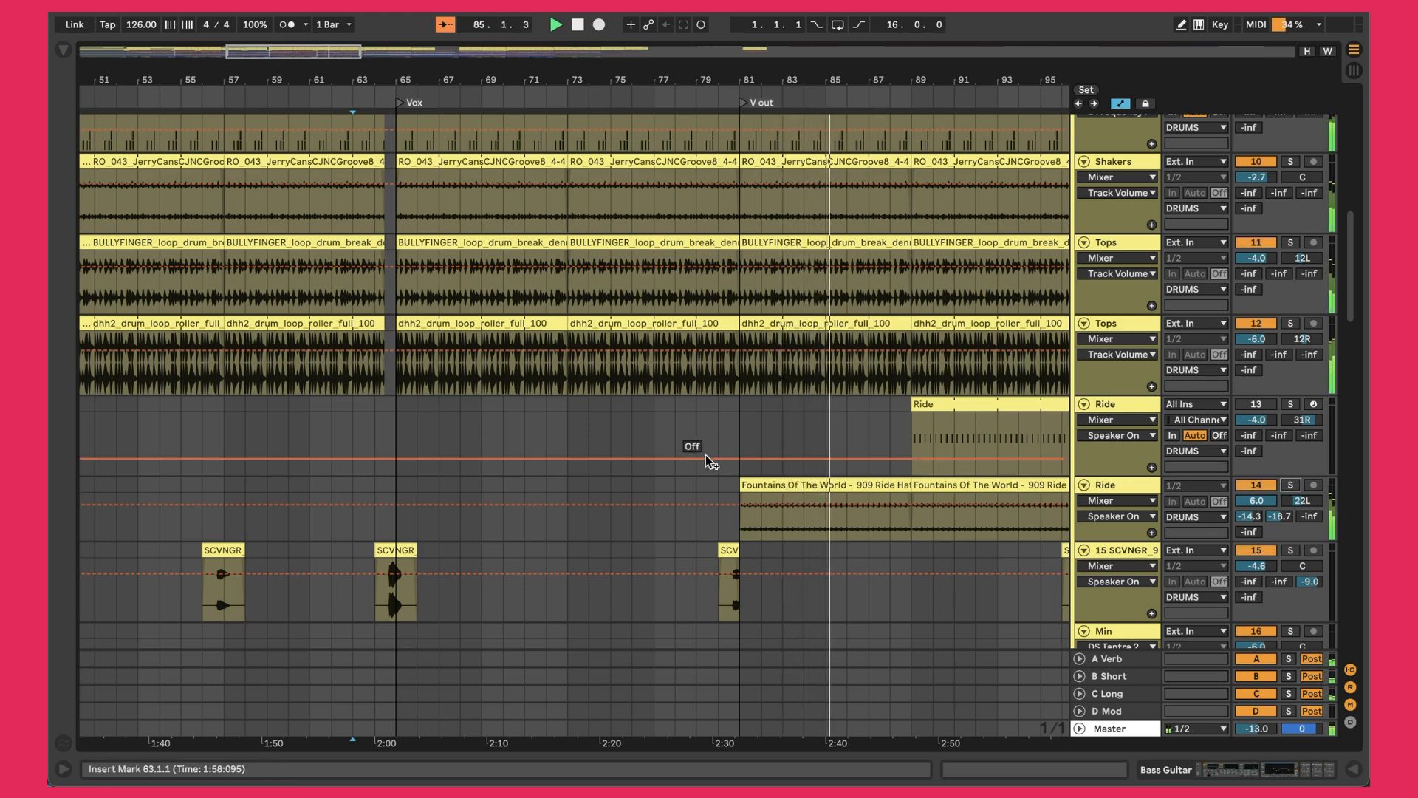
scroll(707, 458, "up", 20)
scroll(707, 458, "down", 4)
scroll(707, 457, "down", 10)
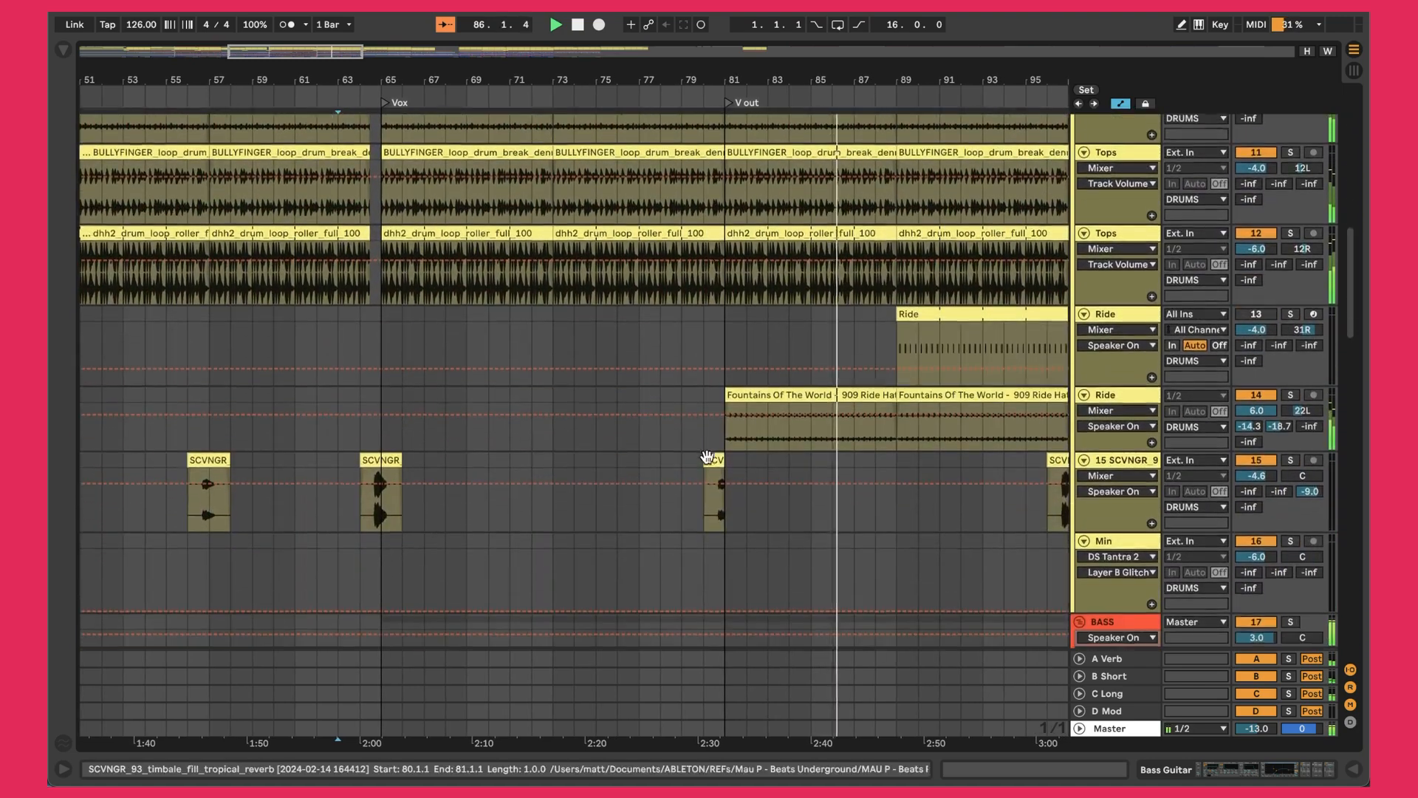
Step: Select bars 81 to 89 on Ride track 14 and bars 89 to 97 on Ride track 13, and activate track 13
left_click(769, 357)
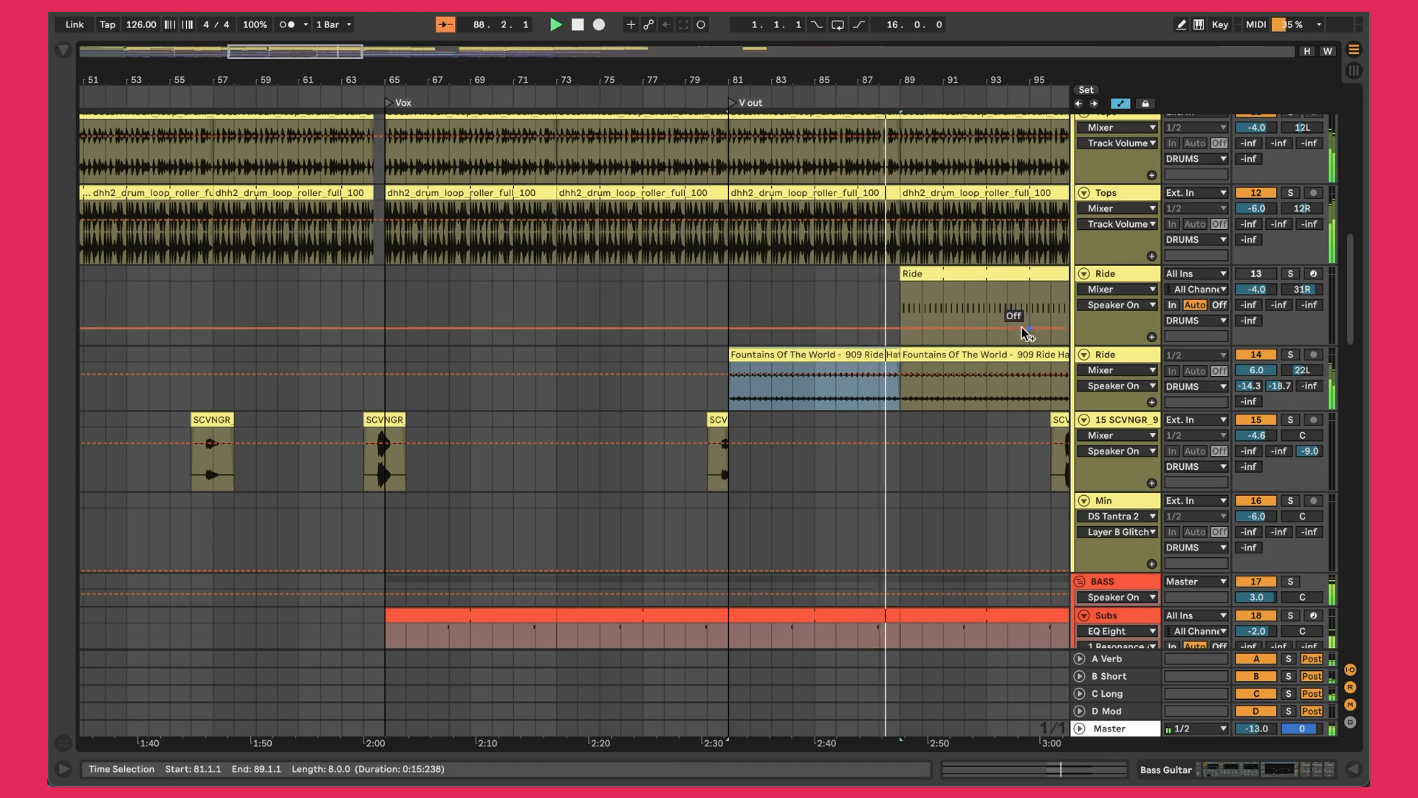
left_click(975, 270)
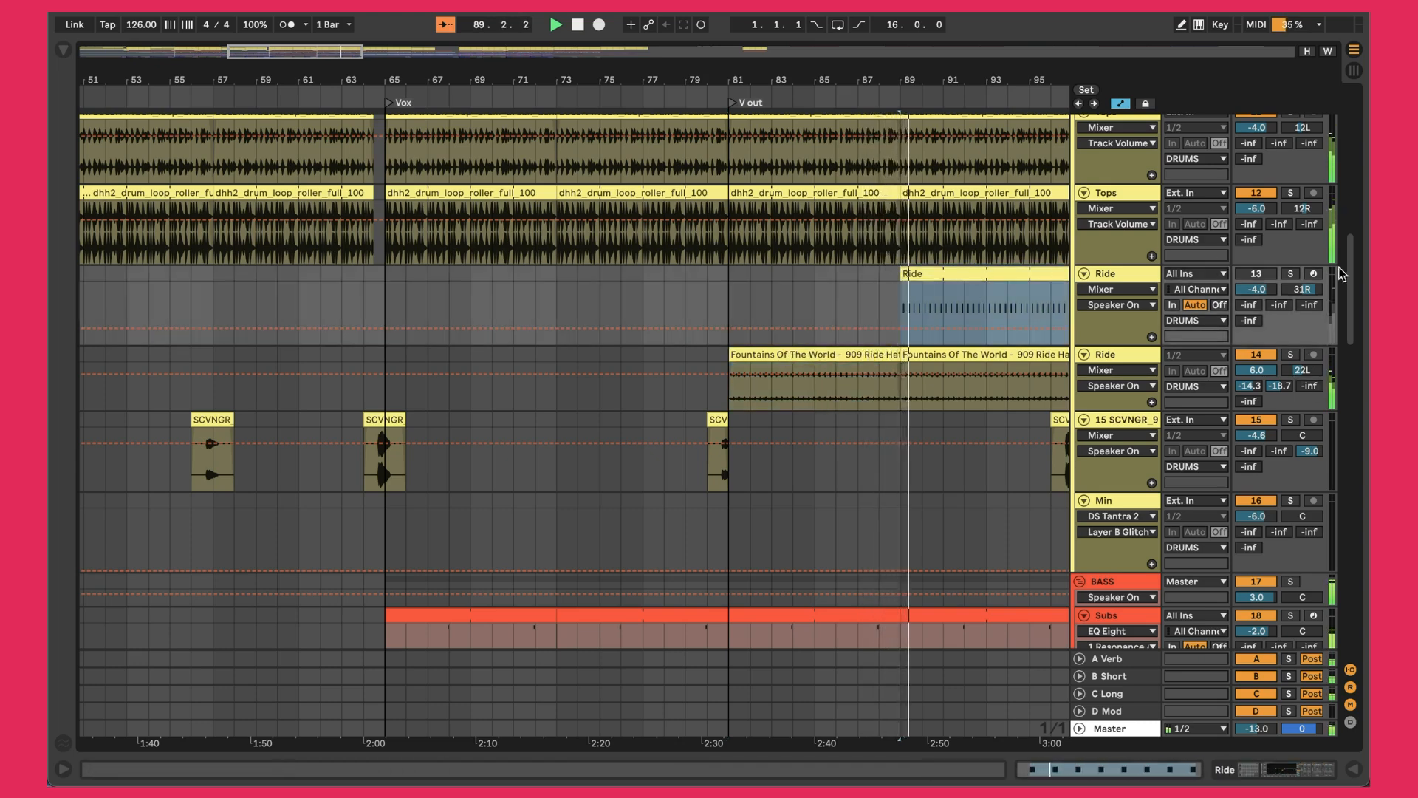
left_click(1289, 275)
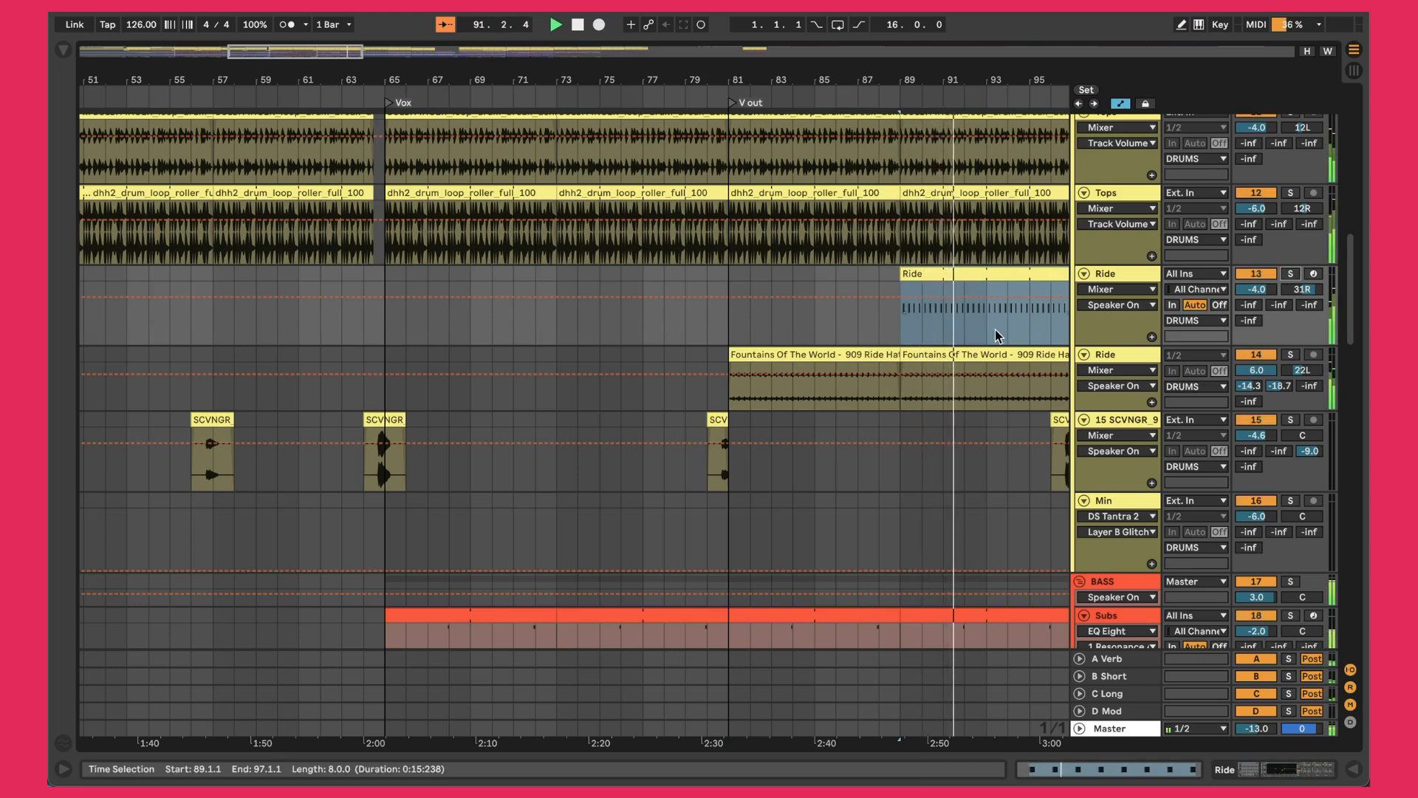
Step: Set the insert marker at bar 96 on the Larse Kick track and examine the kick gap before the BREAK at bar 97
scroll(991, 332, "right", 4)
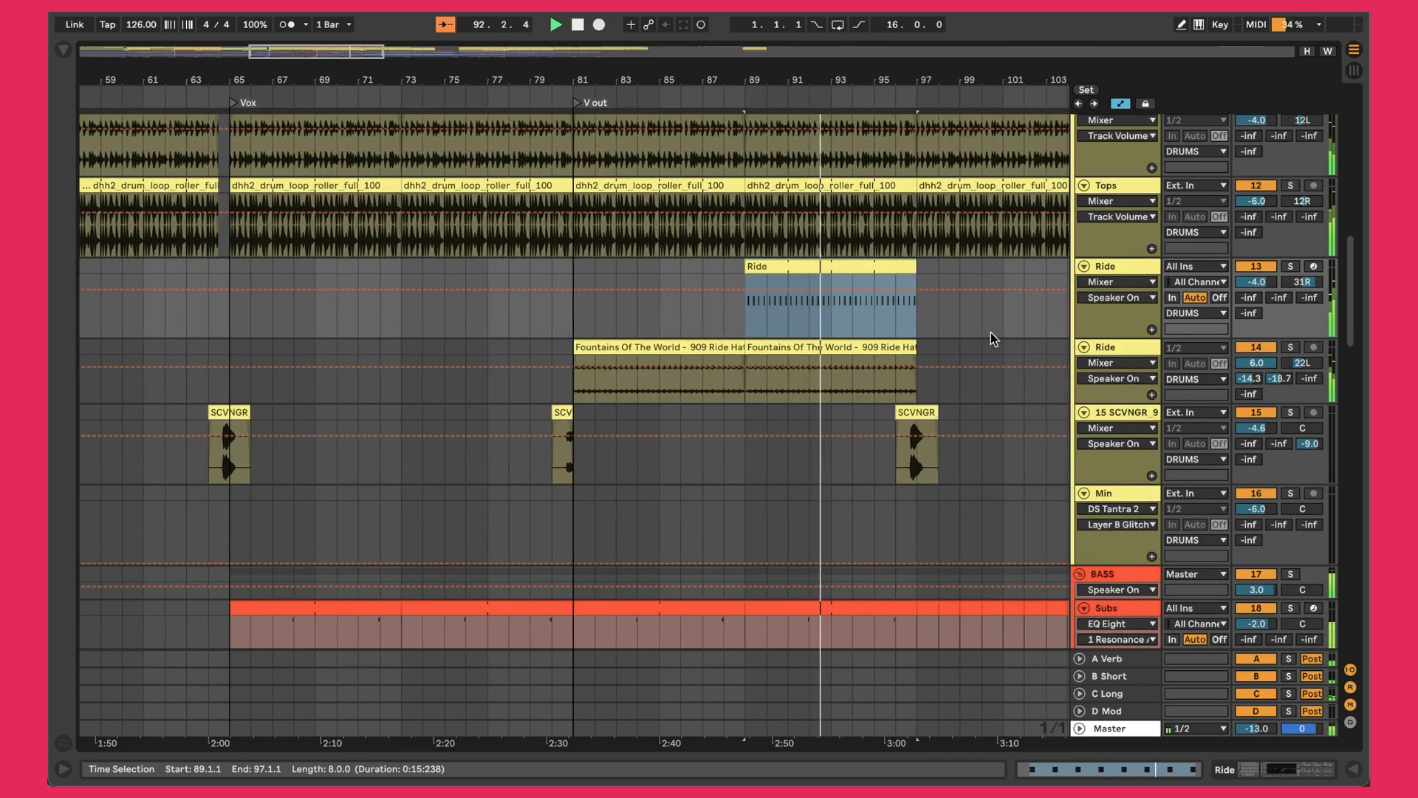
scroll(990, 332, "up", 10)
scroll(991, 332, "up", 1)
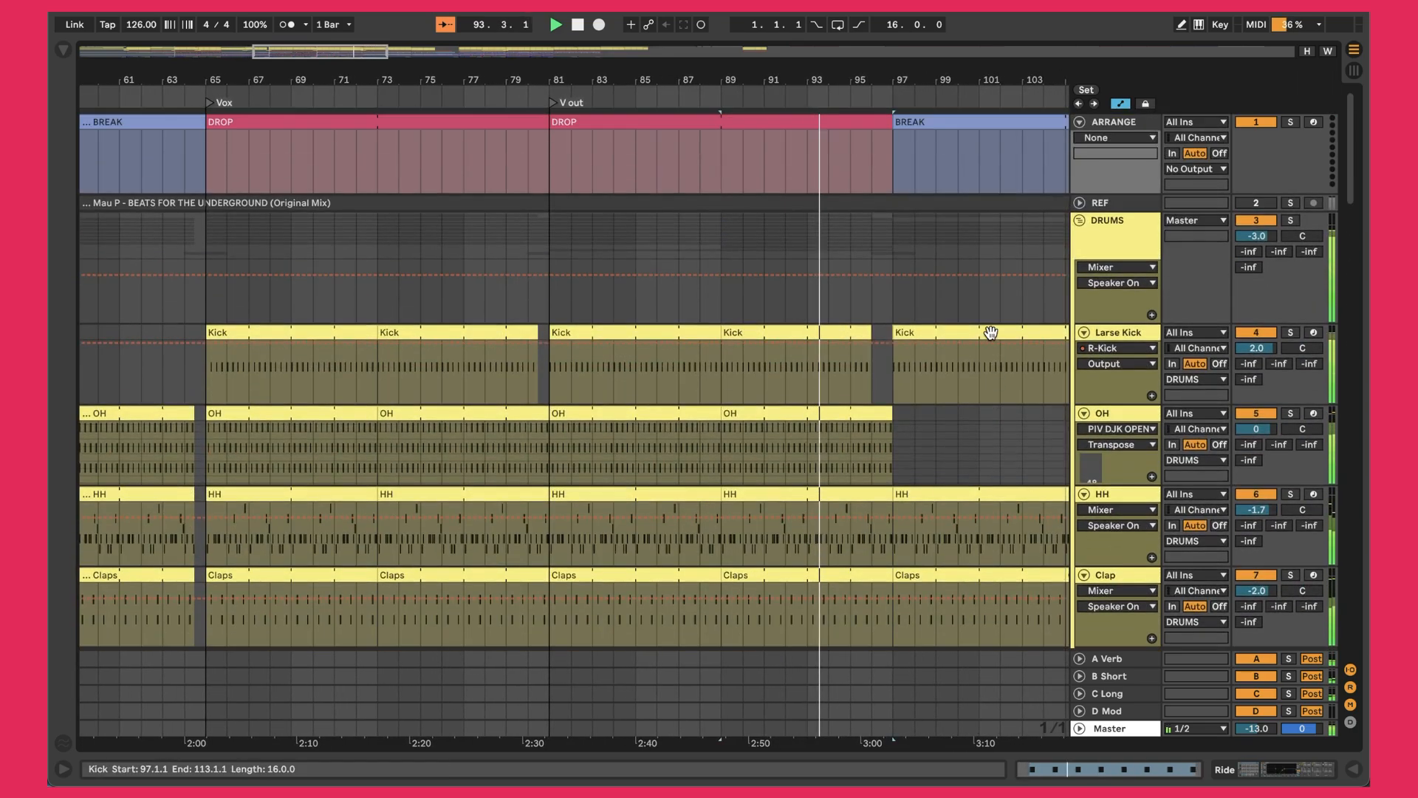
scroll(930, 184, "right", 3)
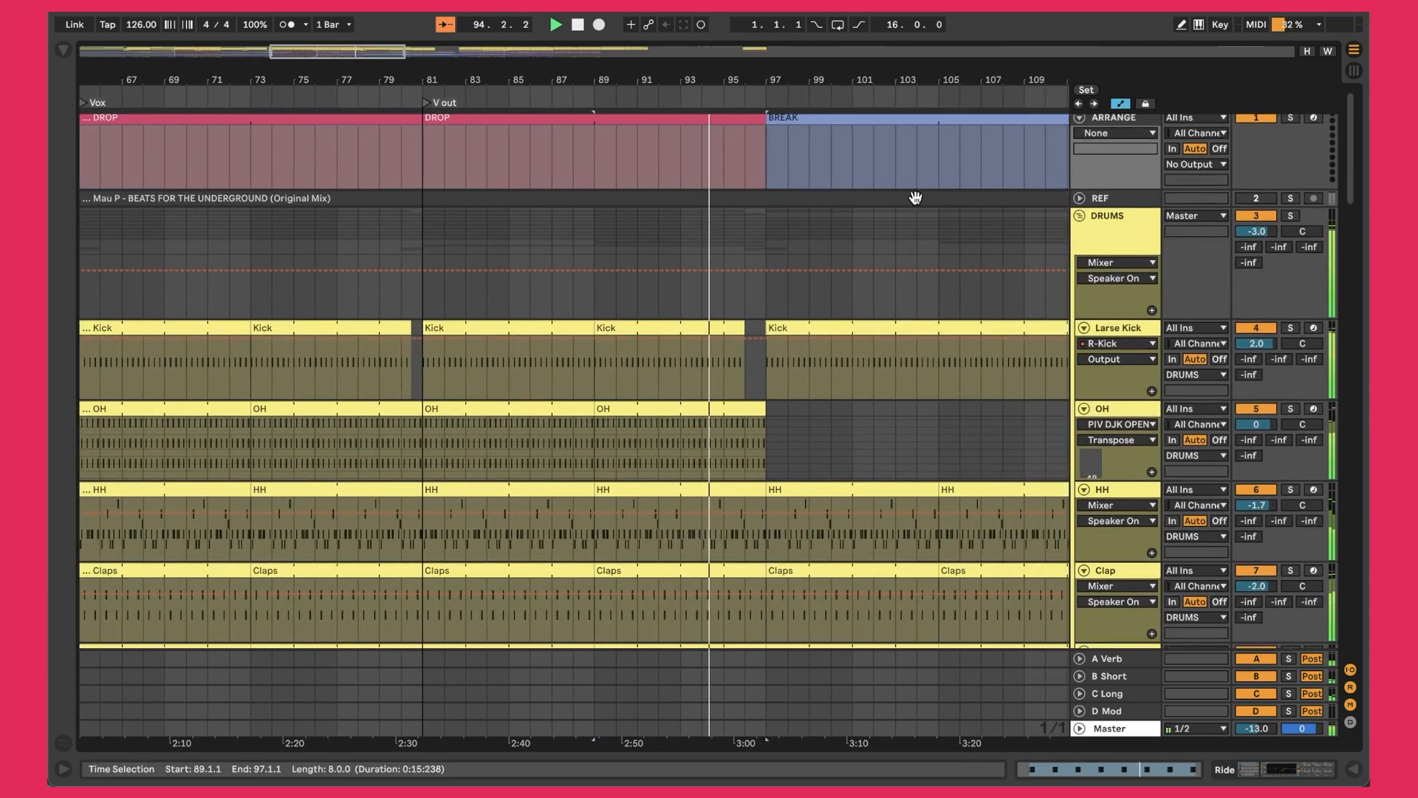
left_click(748, 322)
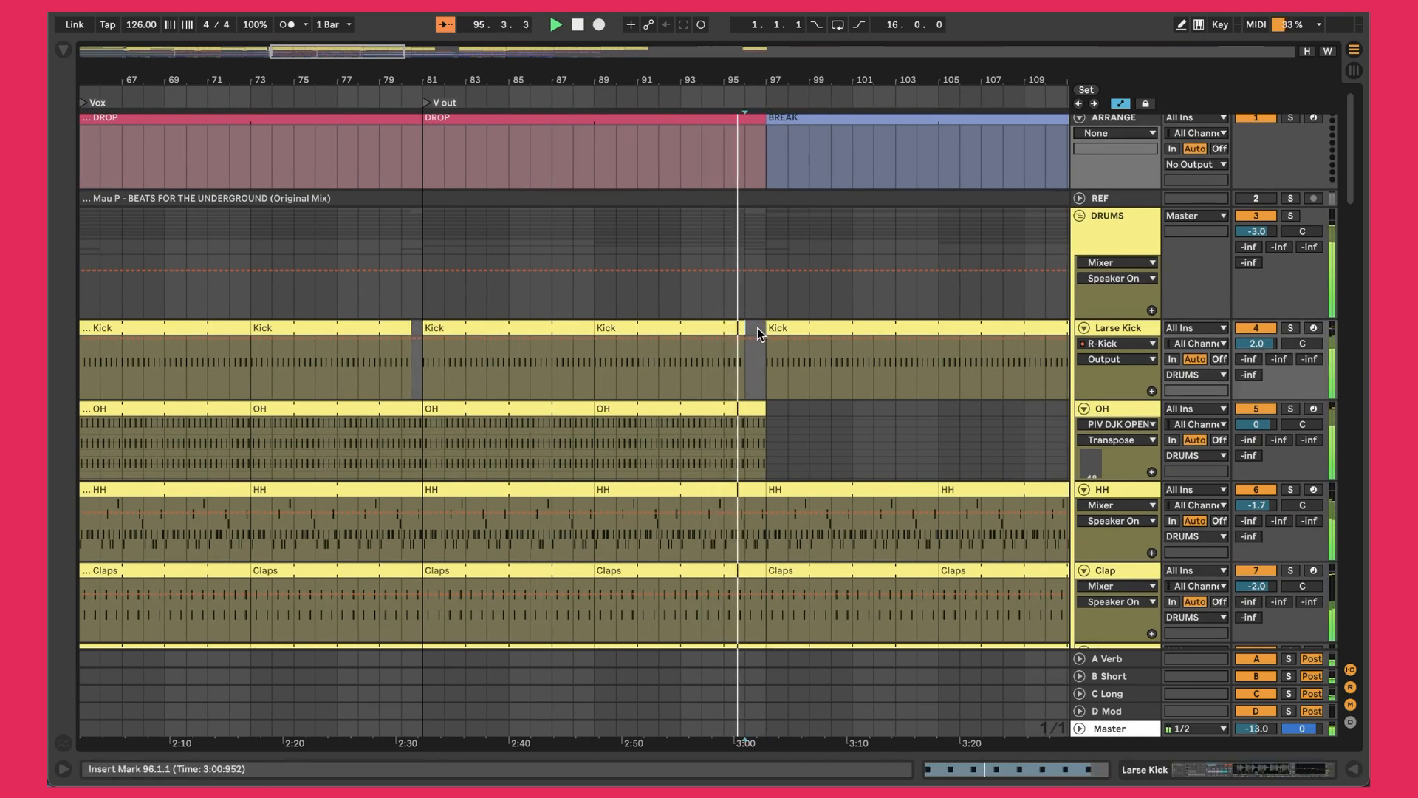
scroll(761, 337, "down", 3)
scroll(756, 328, "down", 1)
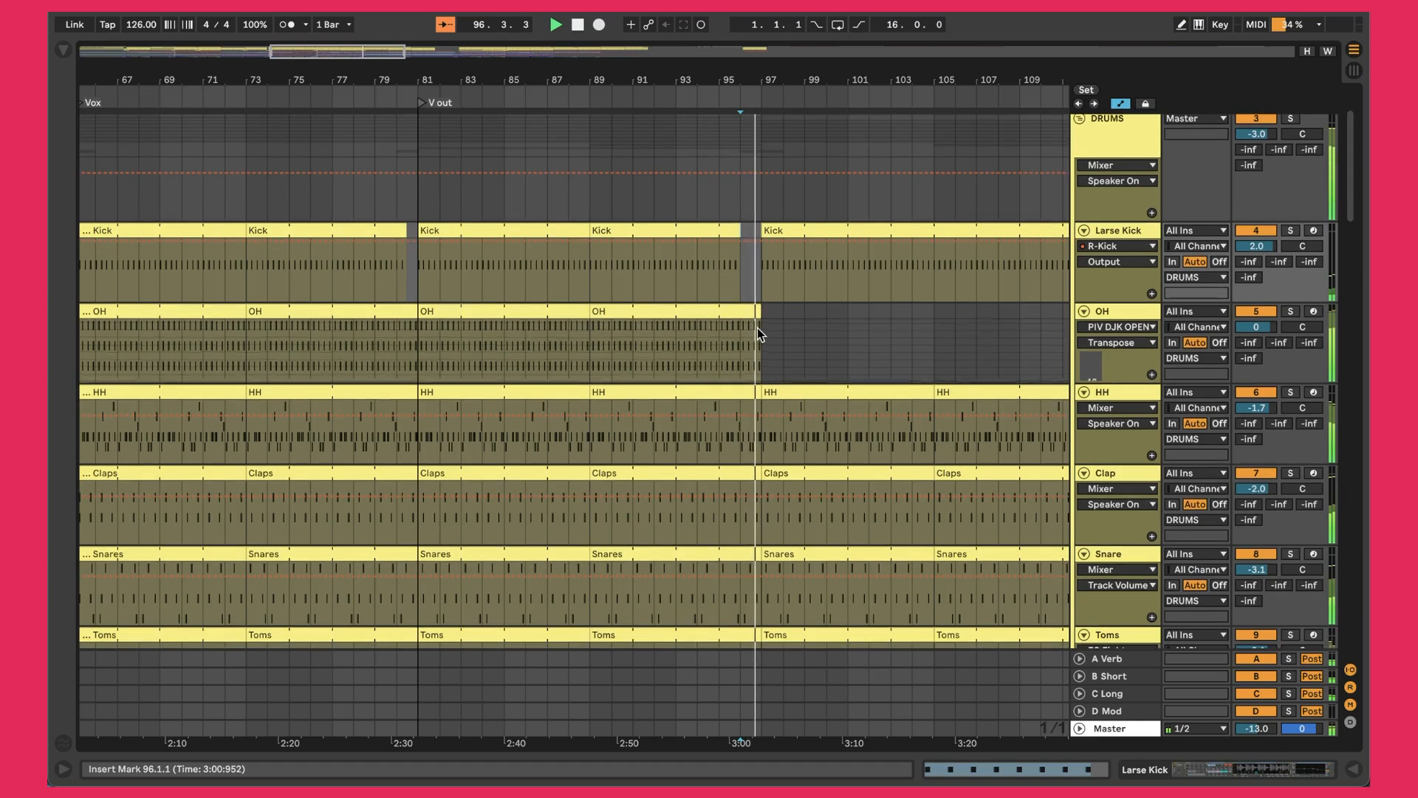
Step: Move the insert marker to bar 95 on the Larse Kick track and replay the transition into the BREAK at bar 97
scroll(716, 167, "up", 4)
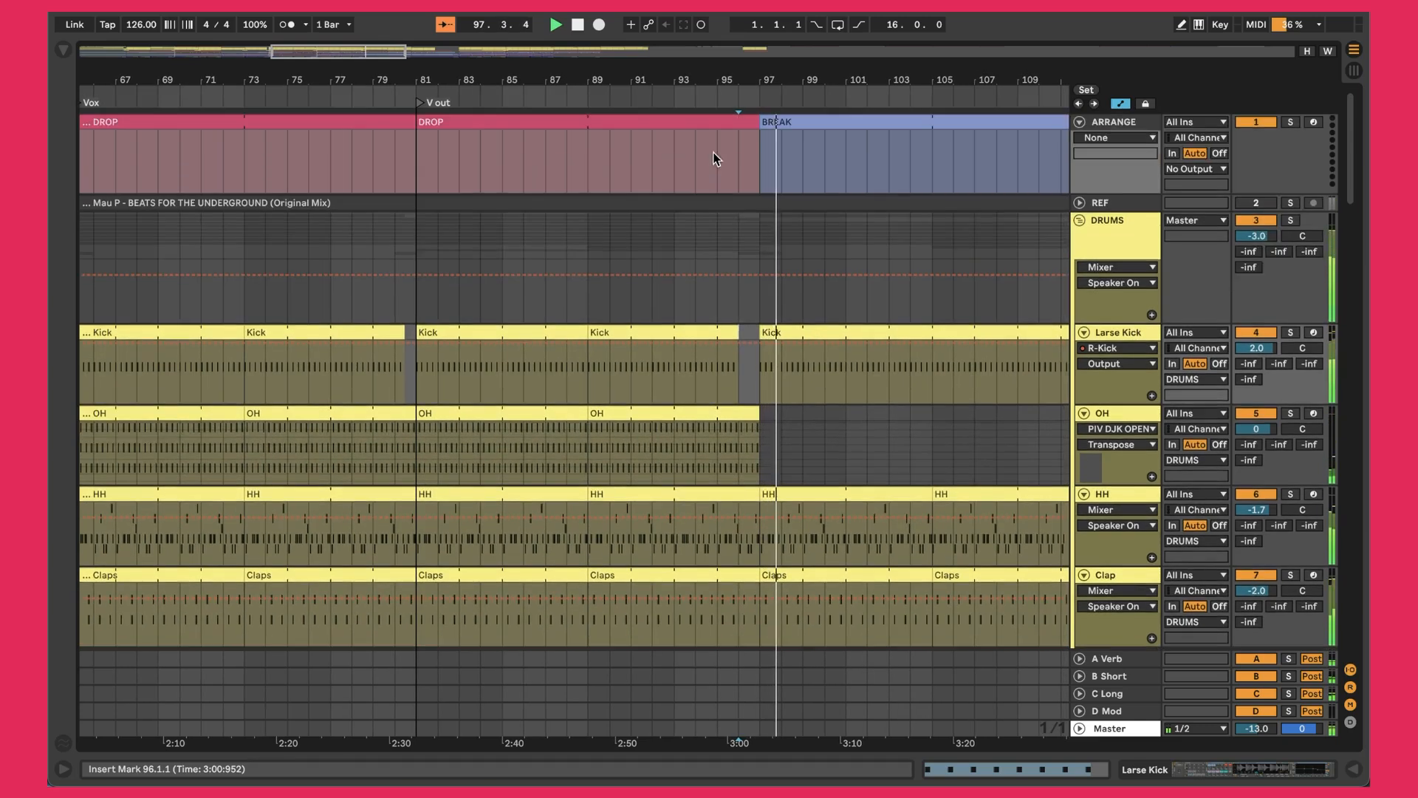
left_click(669, 96)
left_click(611, 367)
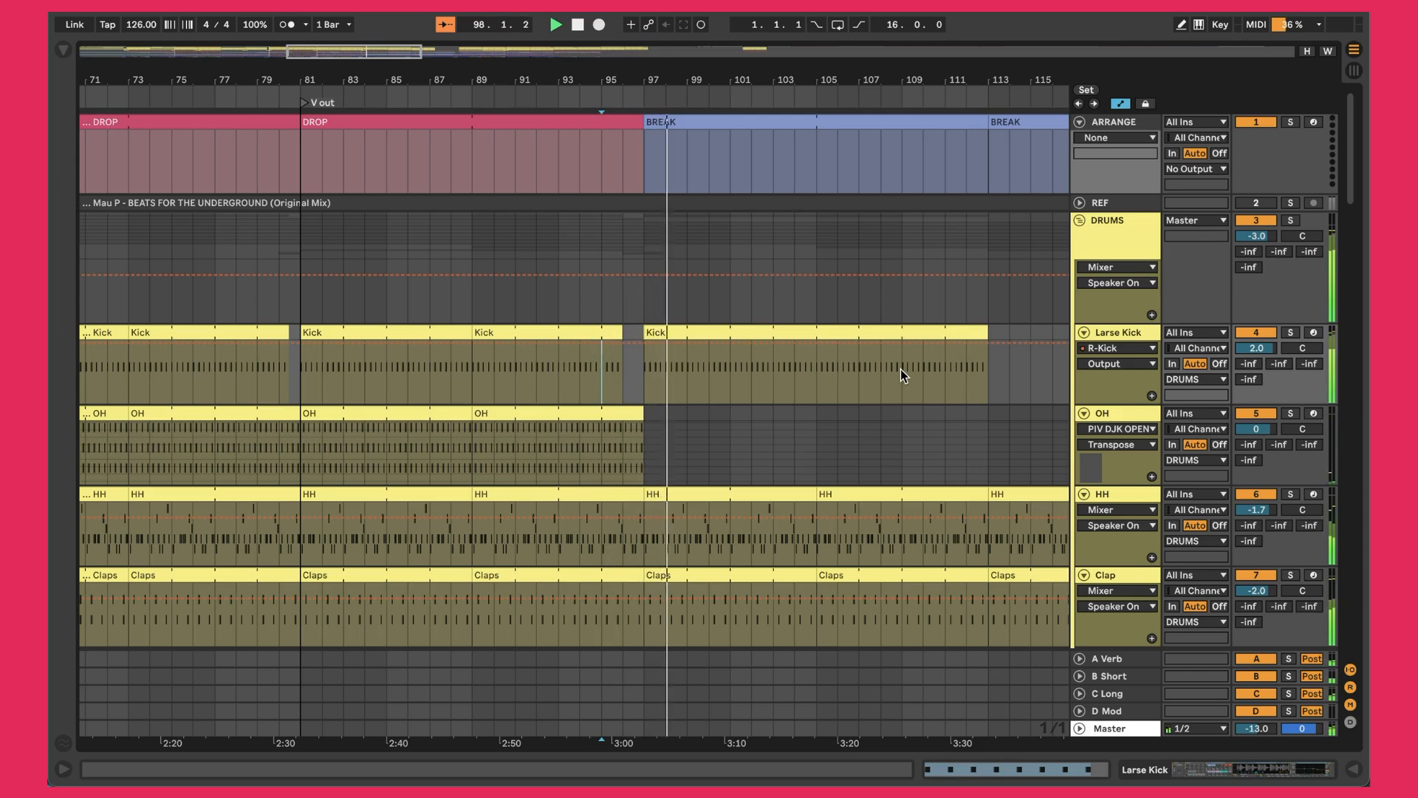
Step: Examine the BREAK's layers from bar 97, going from Larse Kick through the drums and MELO tracks to VOX and FX
scroll(901, 370, "right", 5)
scroll(901, 370, "left", 1)
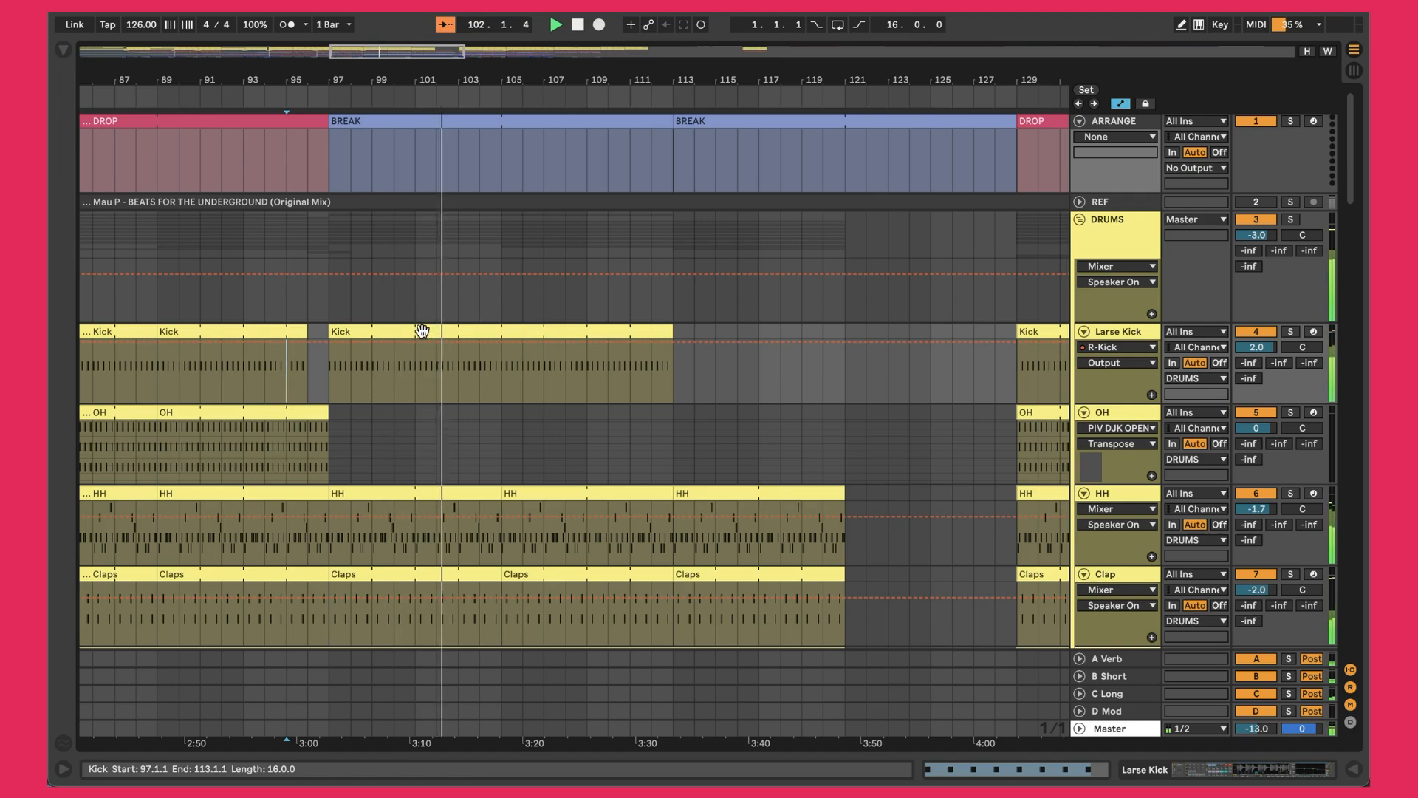
scroll(477, 419, "down", 10)
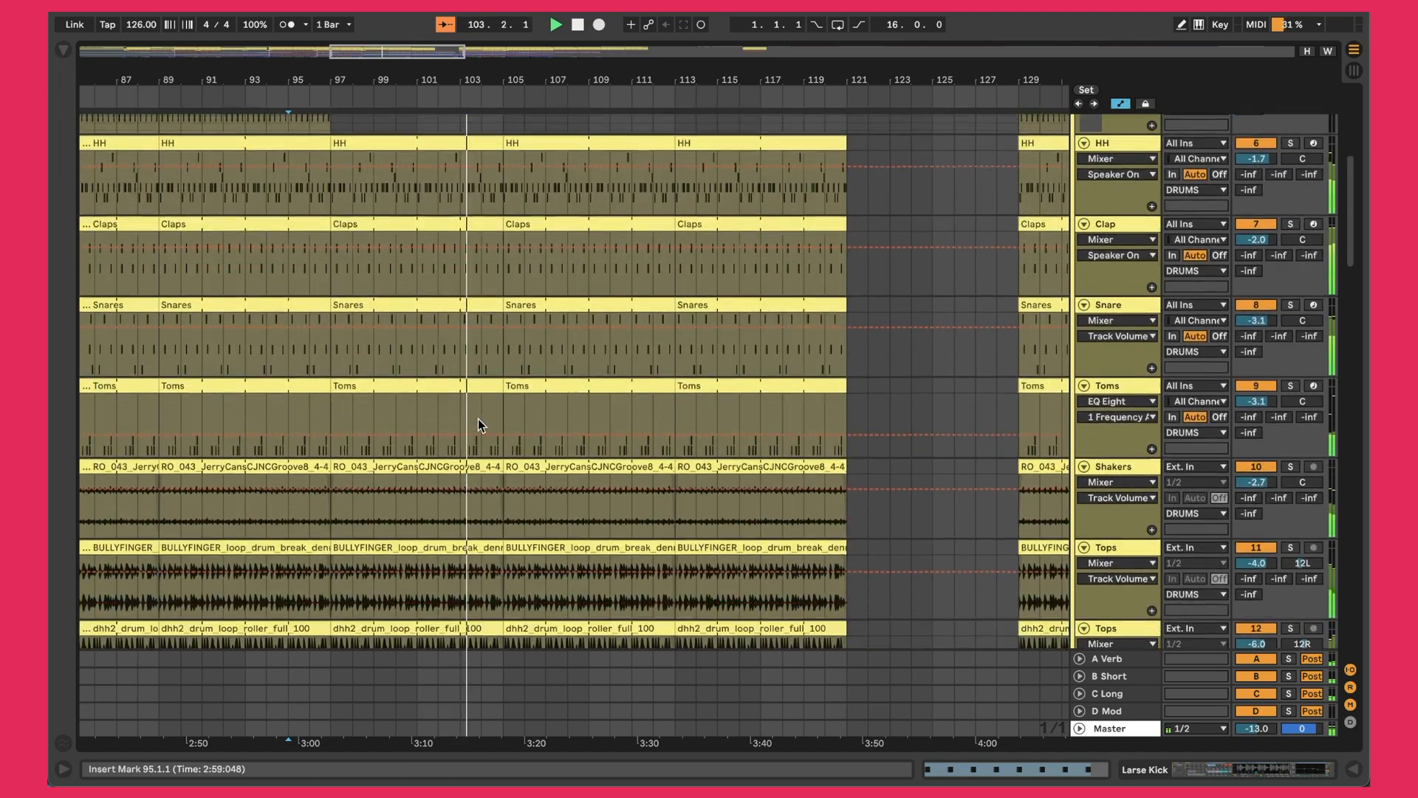
scroll(477, 418, "down", 15)
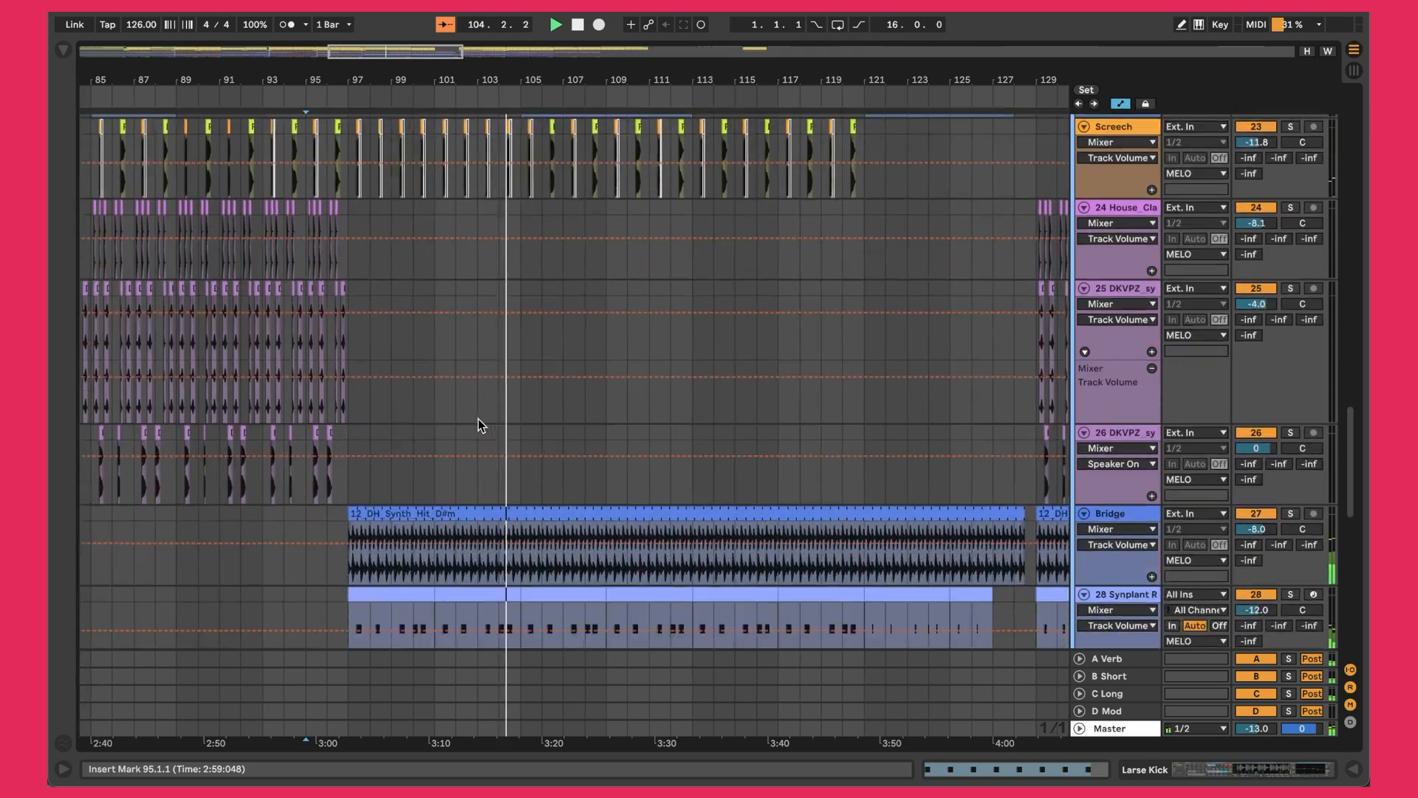
scroll(387, 290, "down", 8)
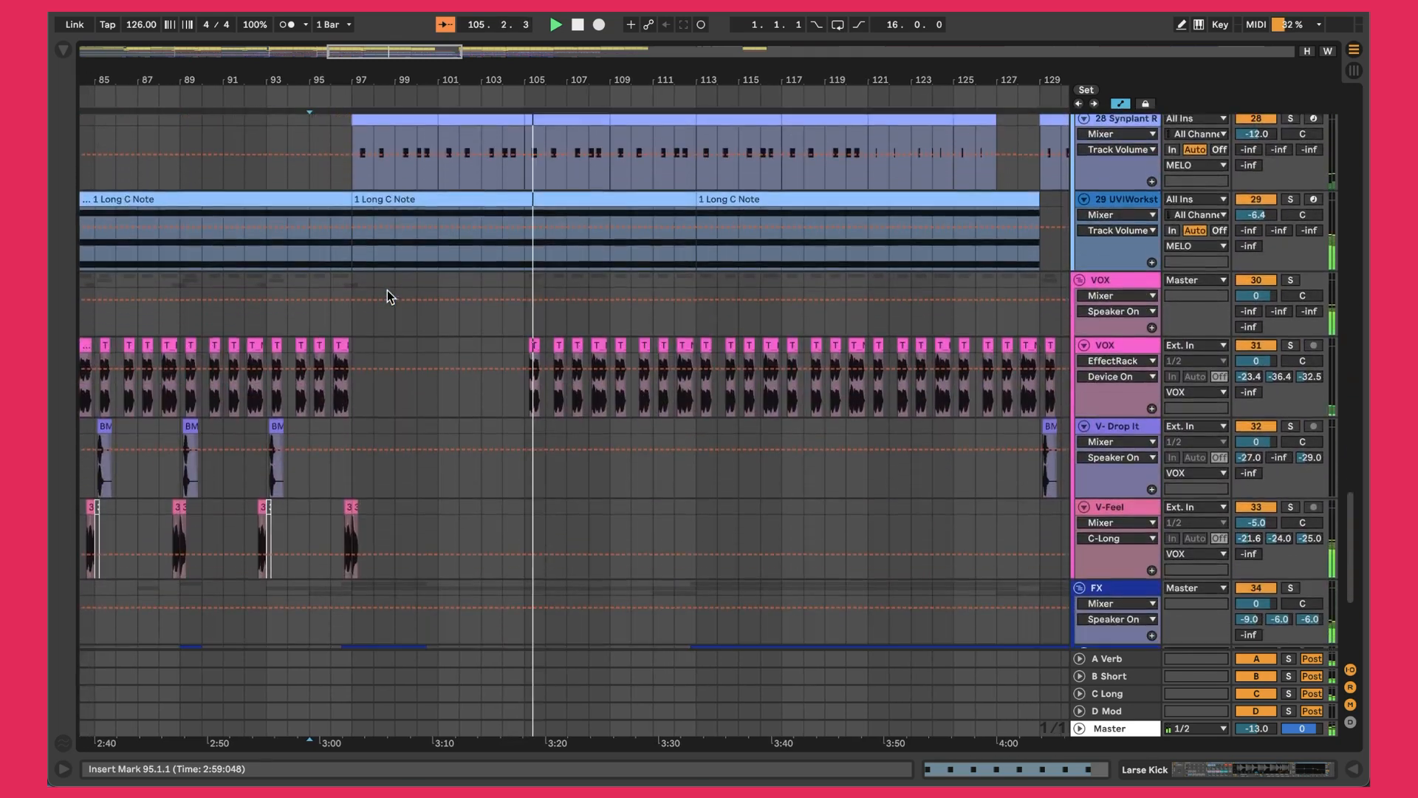
scroll(385, 288, "down", 3)
Step: Open the V-Feel track's device chain, inspect its Echo on the vocal around bar 97, and hide the device view again
left_click_drag(316, 61, 317, 71)
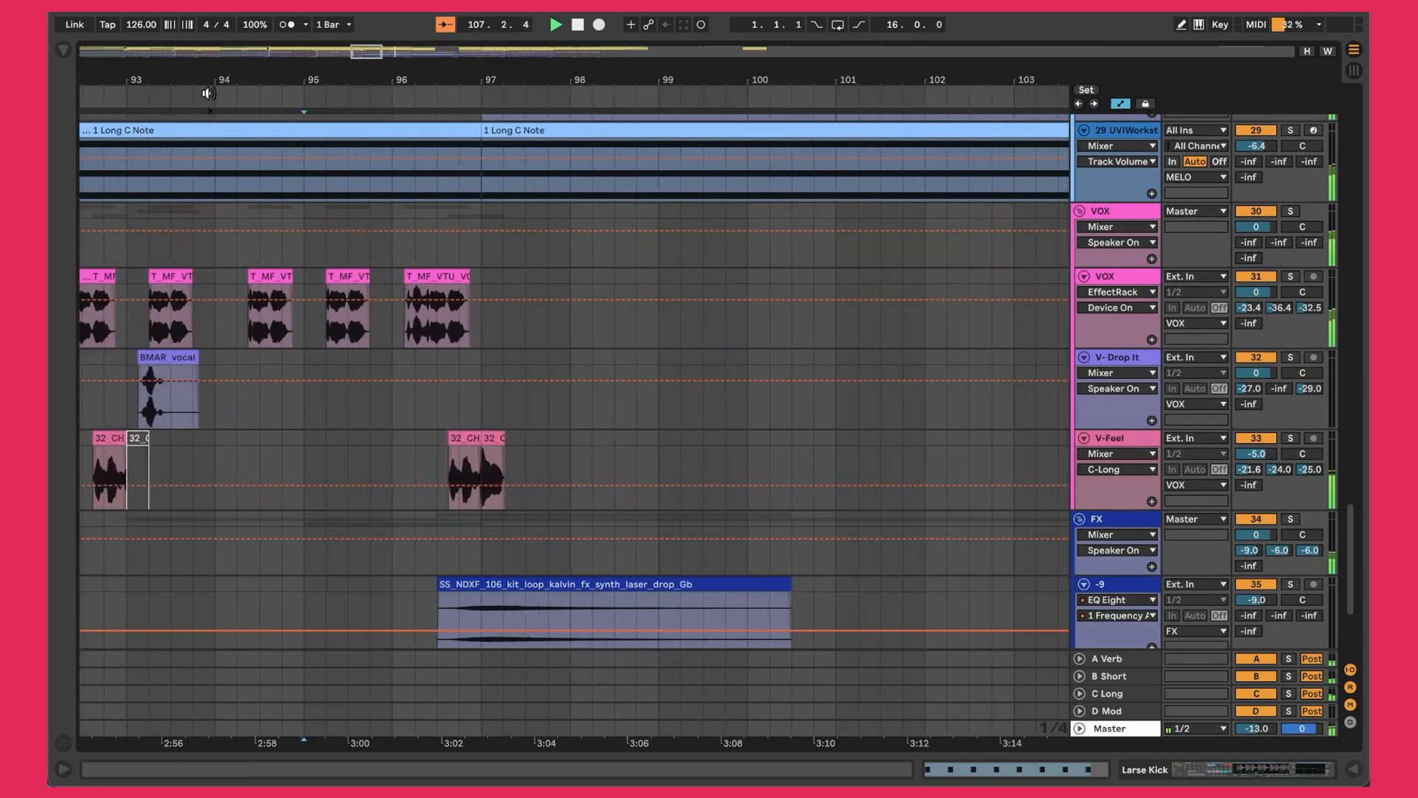
double_click(1120, 444)
left_click(537, 583)
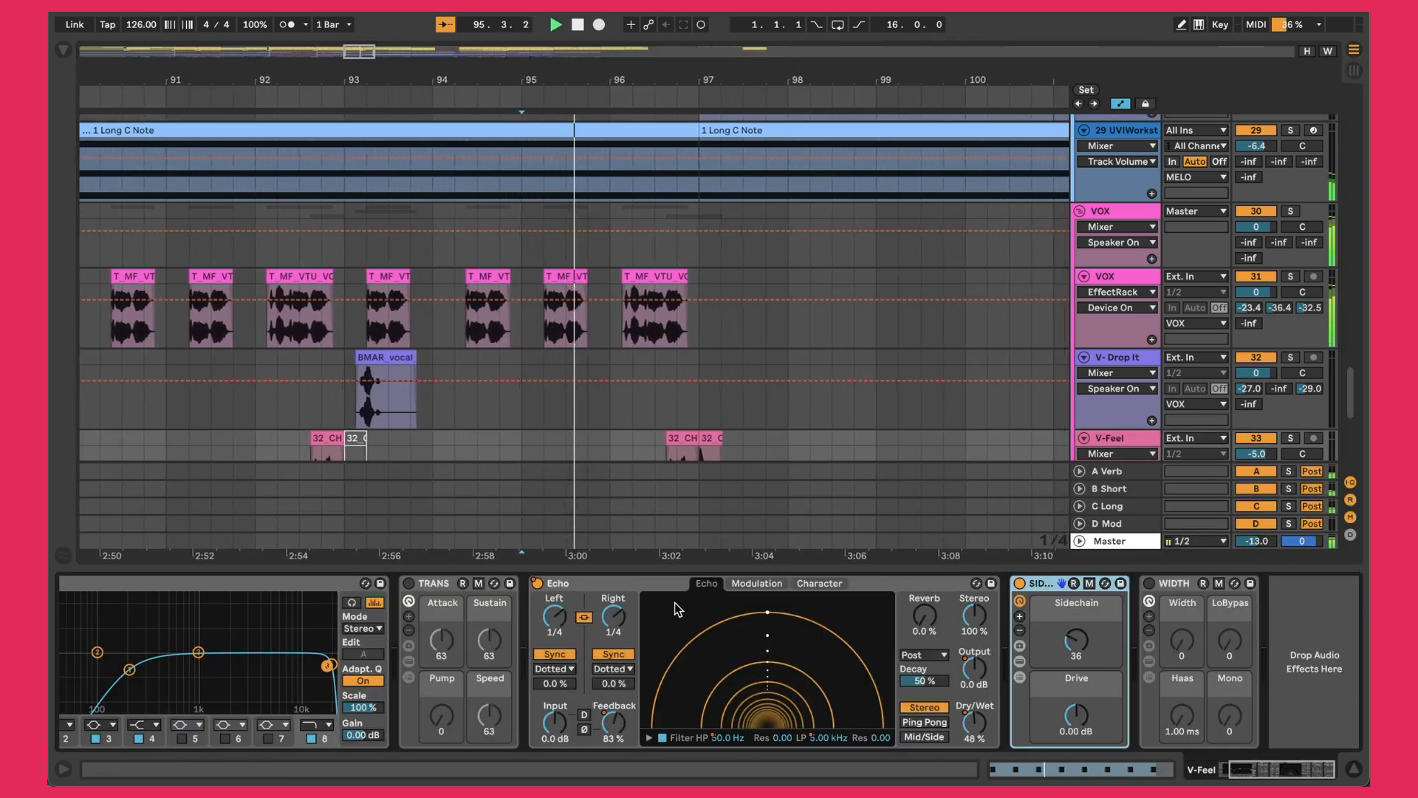
scroll(654, 388, "down", 5)
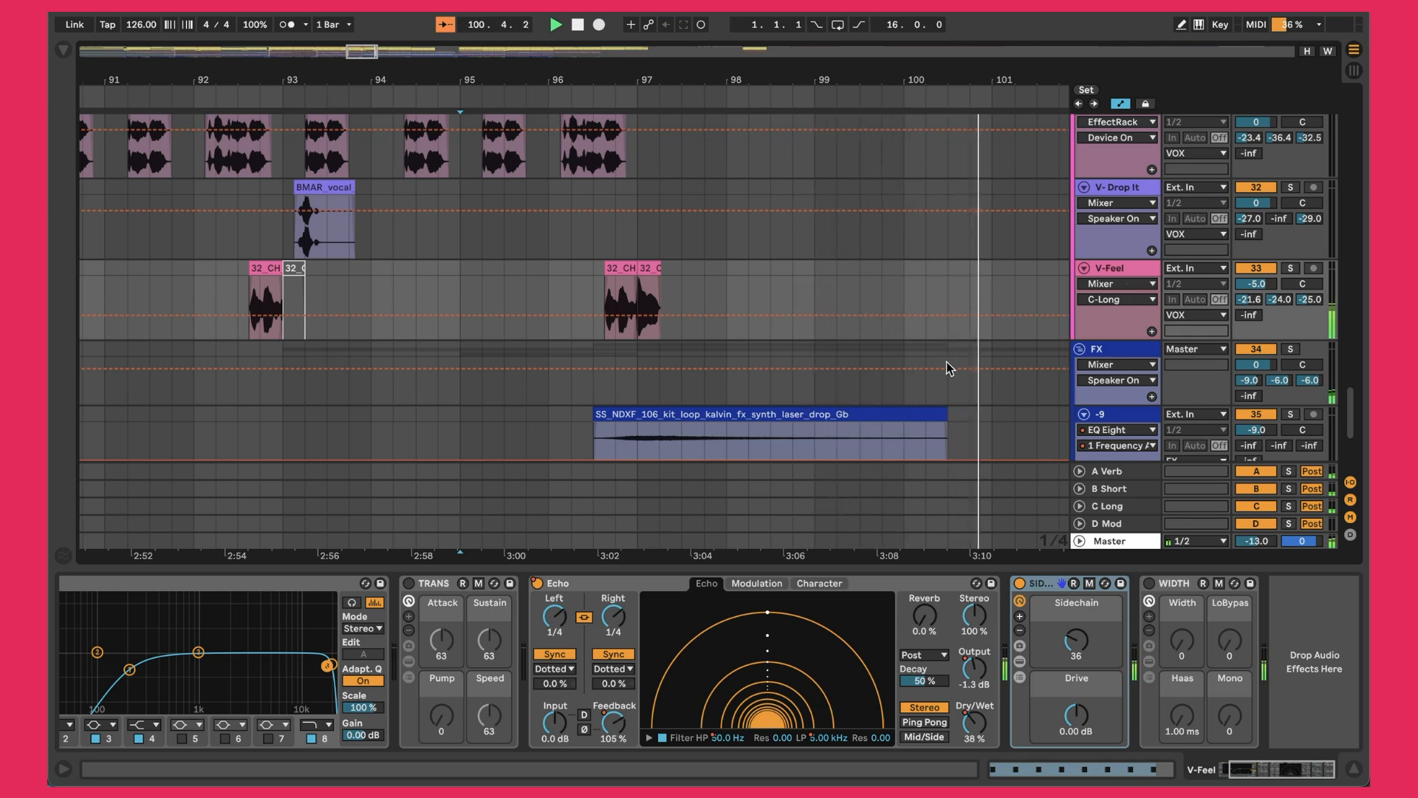
key("super+alt+l")
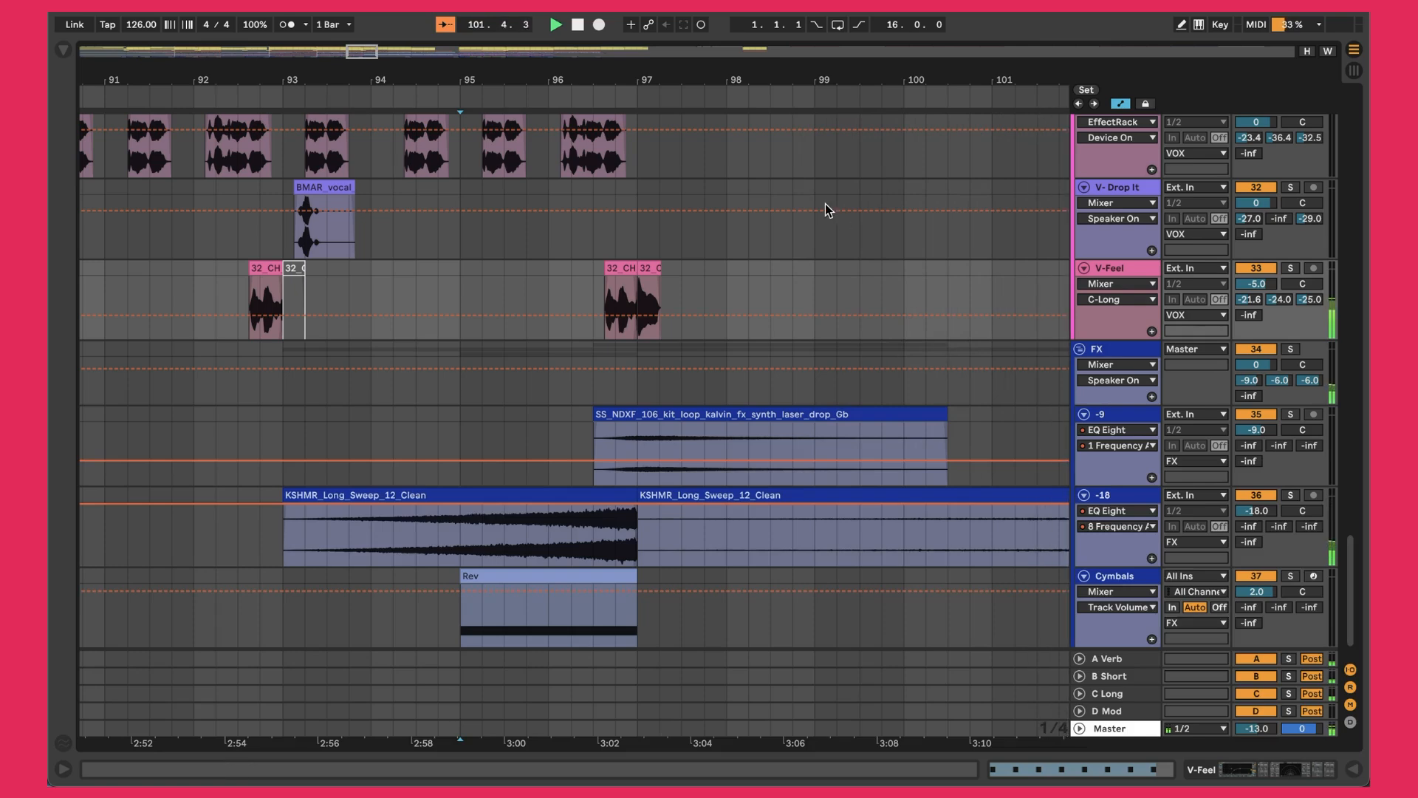
Step: Examine the BREAK's Bridge, Synplant and long C note layers from bar 97 and the VOX clips from bar 105
left_click_drag(701, 80, 532, 21)
scroll(677, 236, "up", 10)
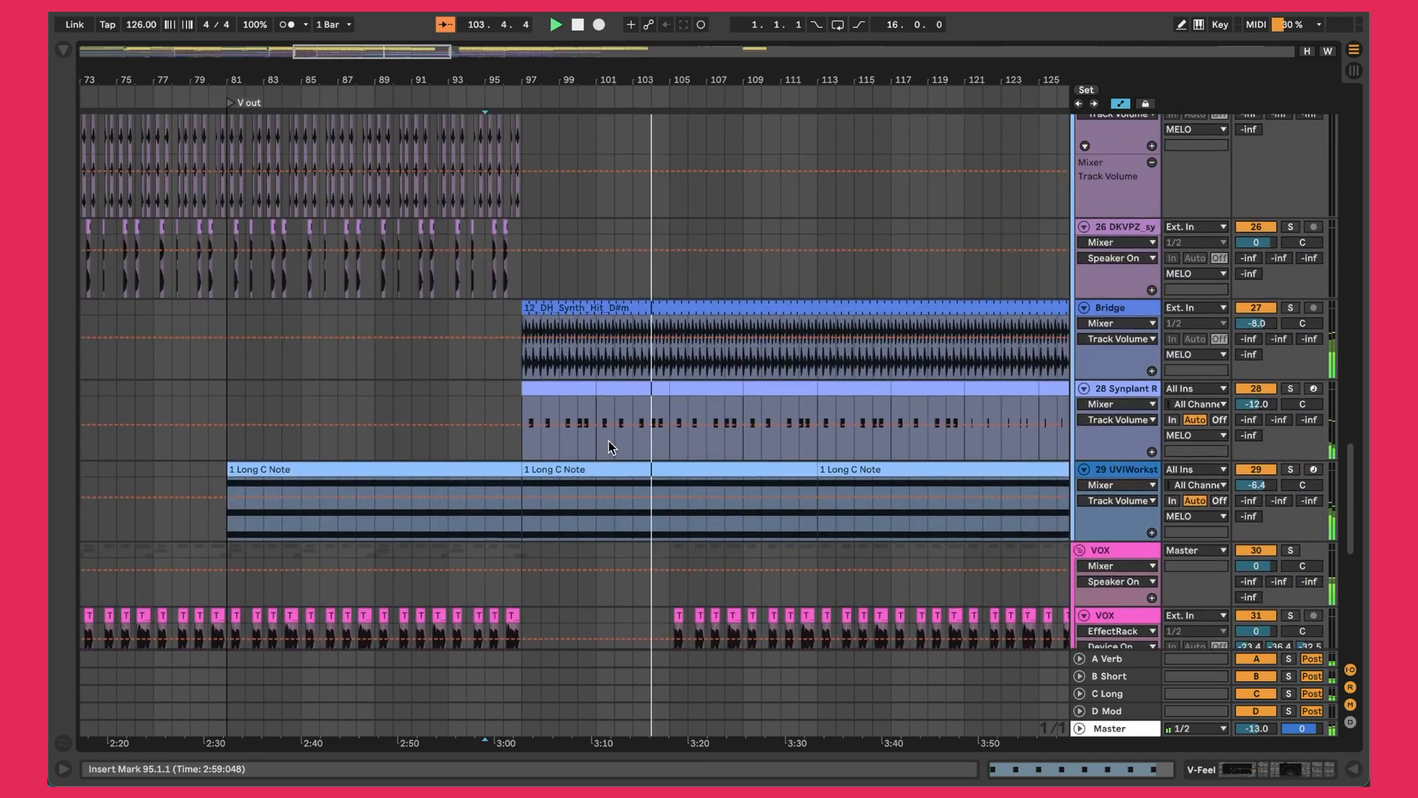
scroll(591, 446, "down", 3)
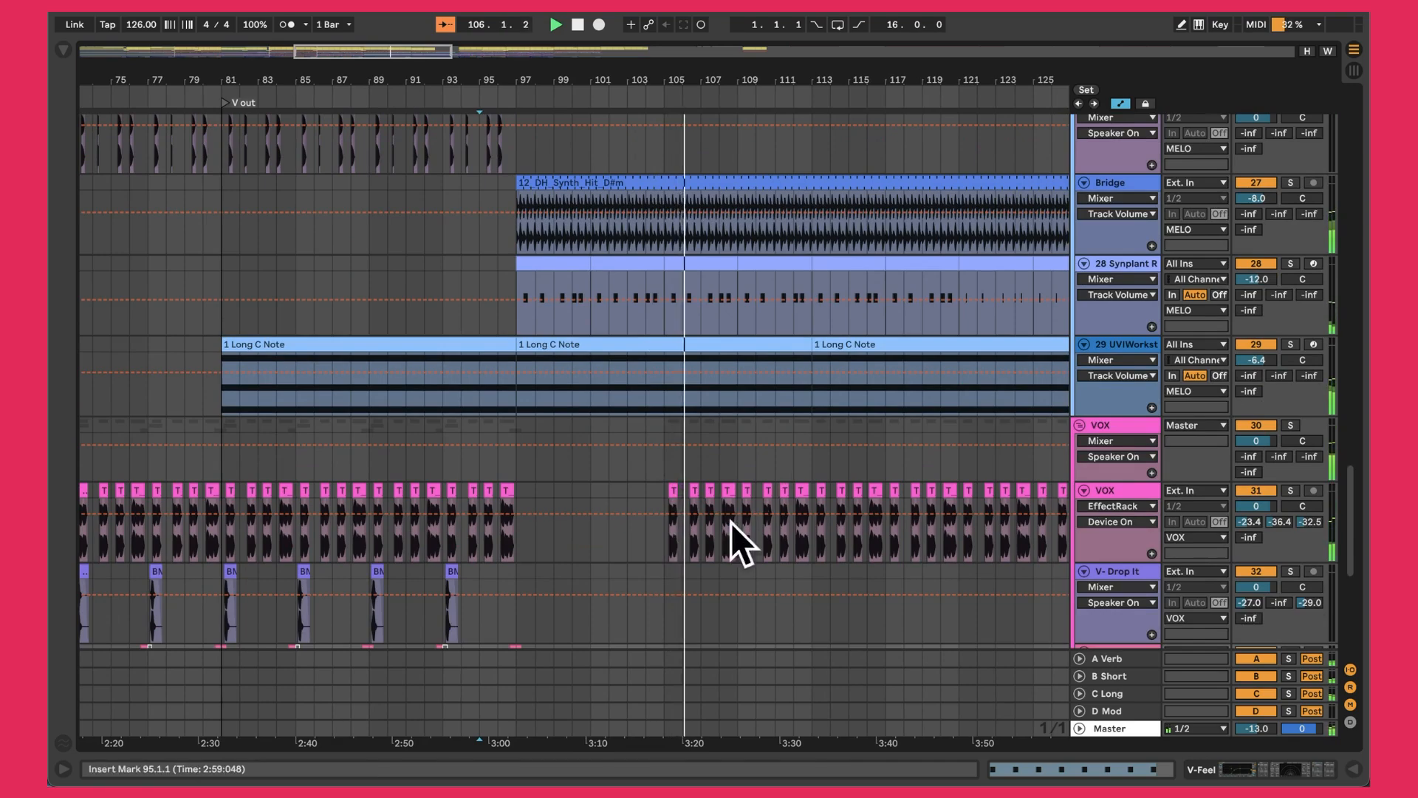
Step: Select bars 105 to 113 on Ride track 13 and examine the BREAK's ride, bass and rave synth layers
scroll(767, 514, "up", 12)
scroll(767, 514, "up", 10)
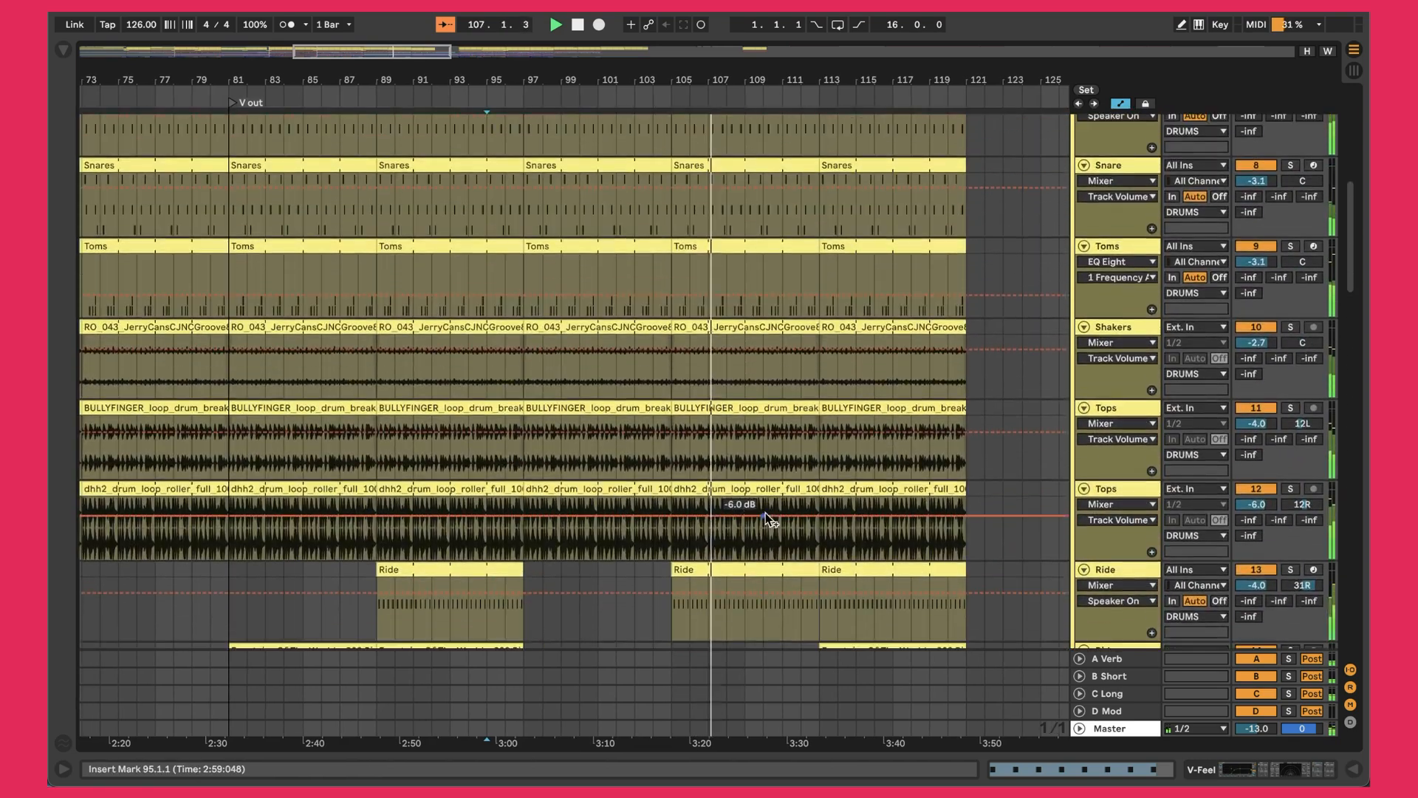
left_click(723, 591)
scroll(722, 576, "down", 3)
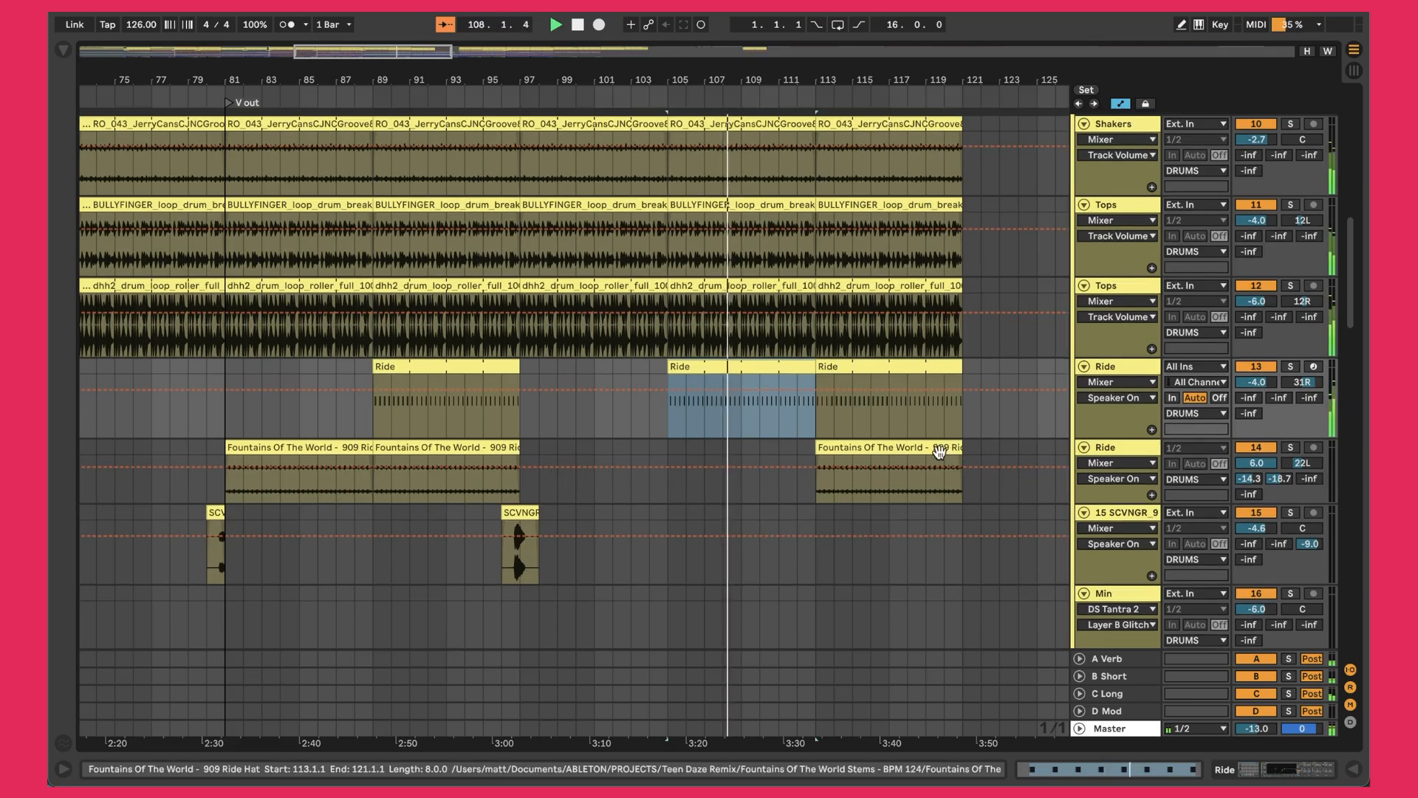
scroll(775, 444, "down", 5)
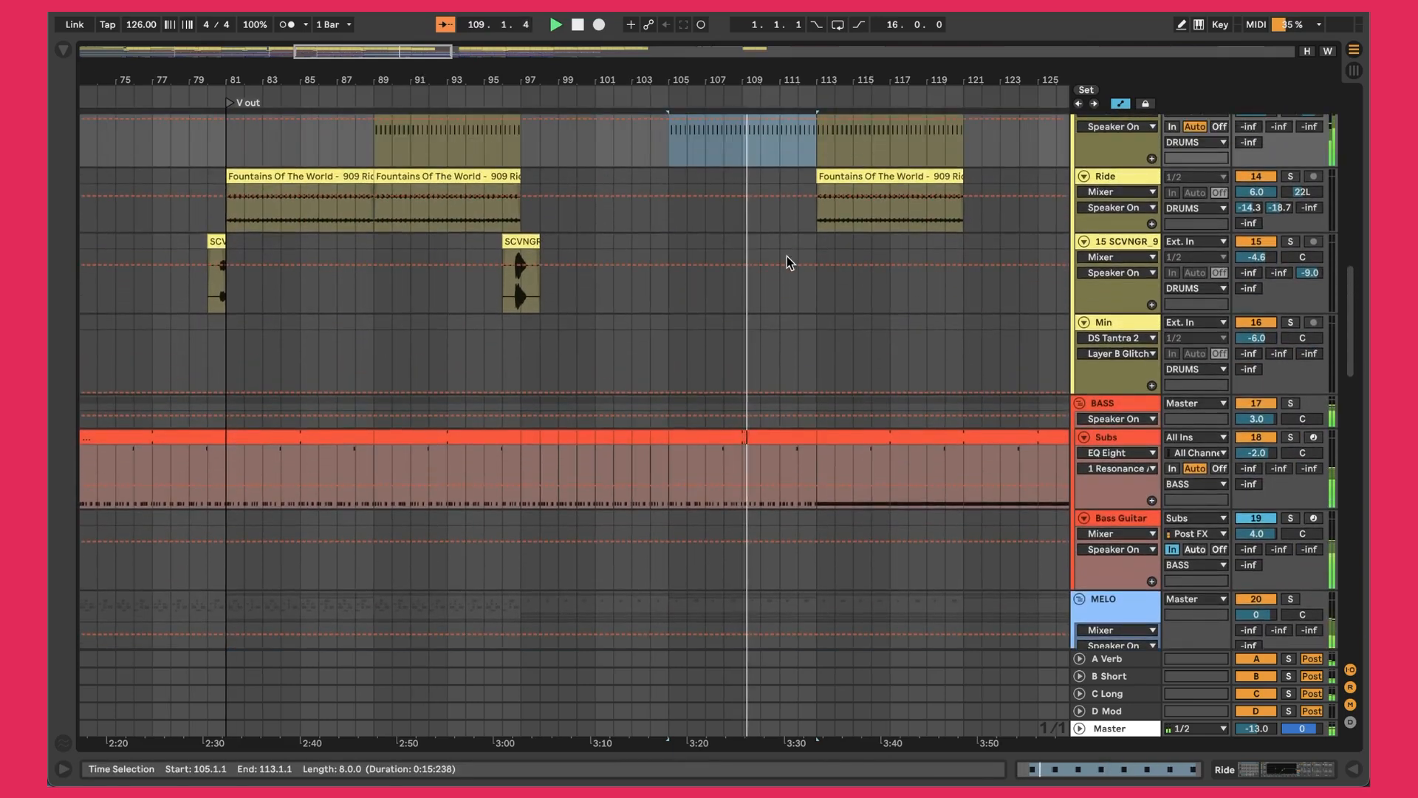
scroll(786, 259, "down", 8)
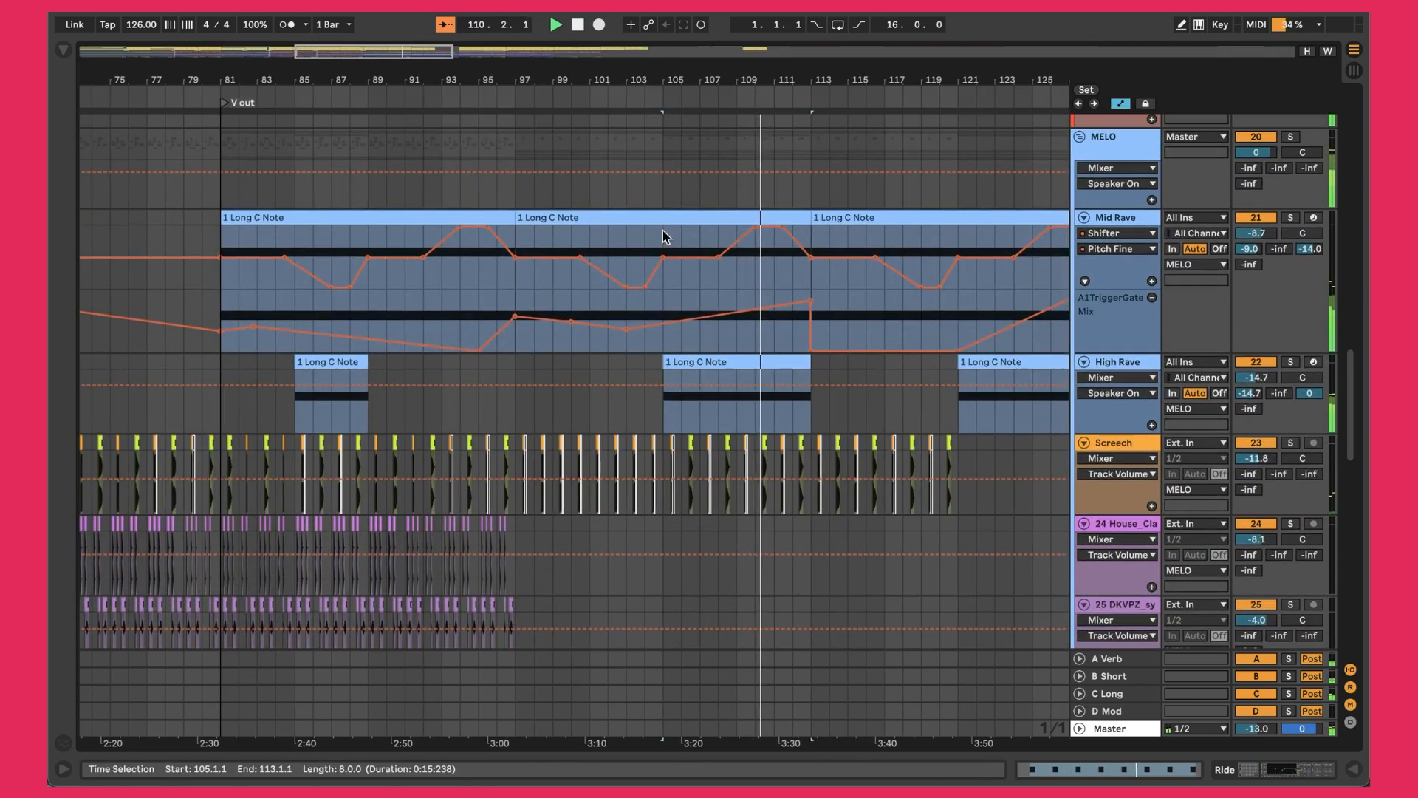
Step: Examine the BREAK's lower layers down to FX, selecting the KSHMR_Long_Sweep_12_Clean clip and the ESM_Digital_Wind riser in turn
scroll(732, 310, "down", 10)
scroll(733, 318, "up", 2)
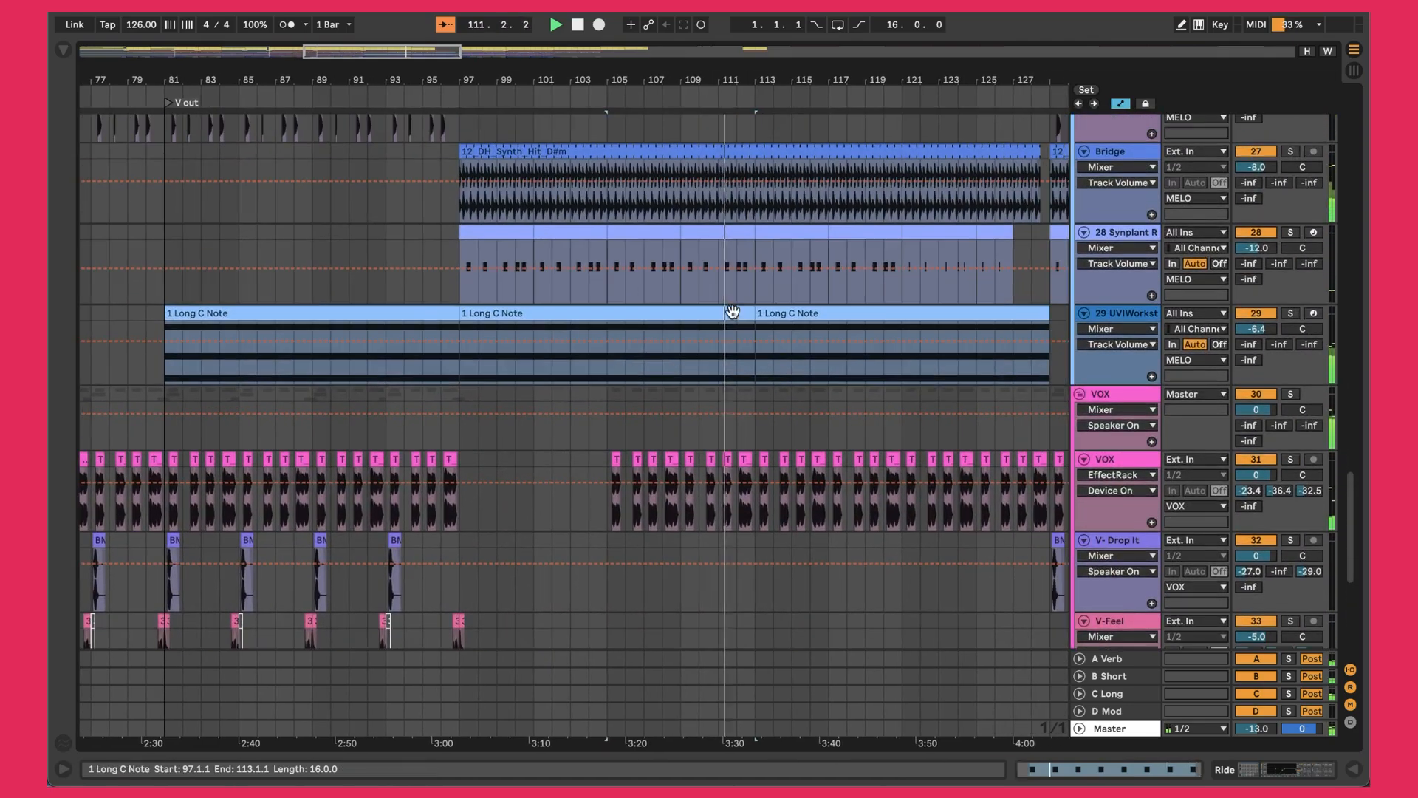
scroll(804, 321, "down", 6)
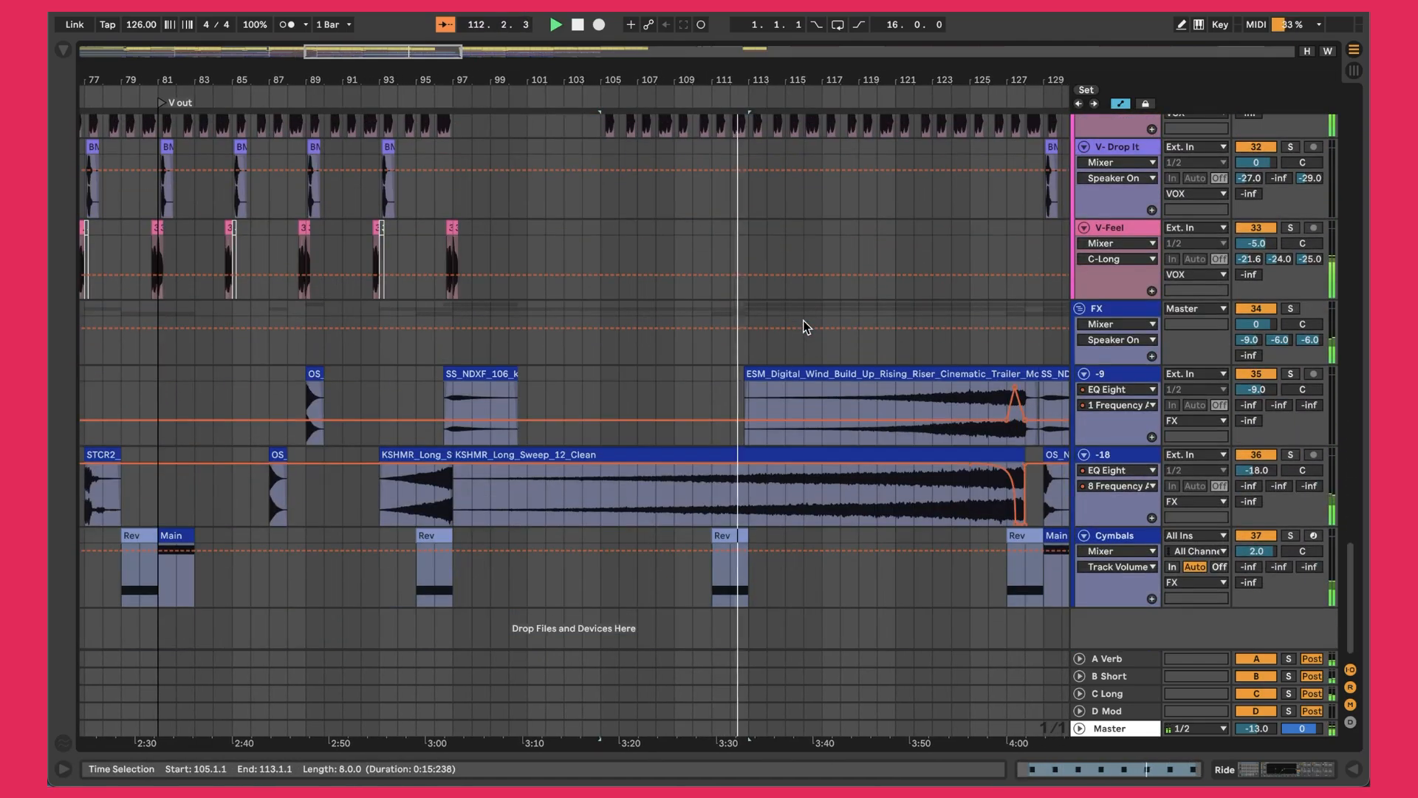
left_click(510, 474)
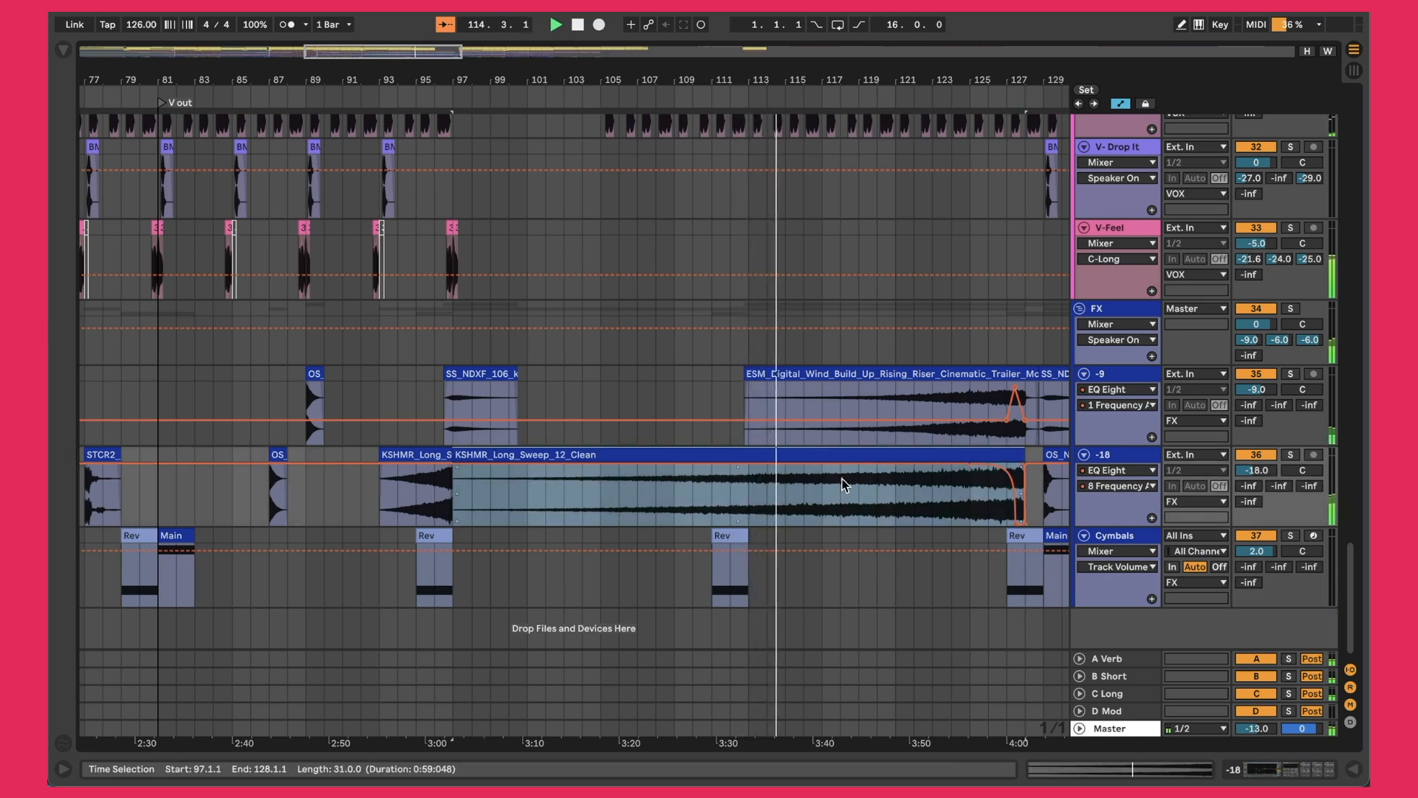
scroll(921, 467, "right", 3)
left_click(805, 374)
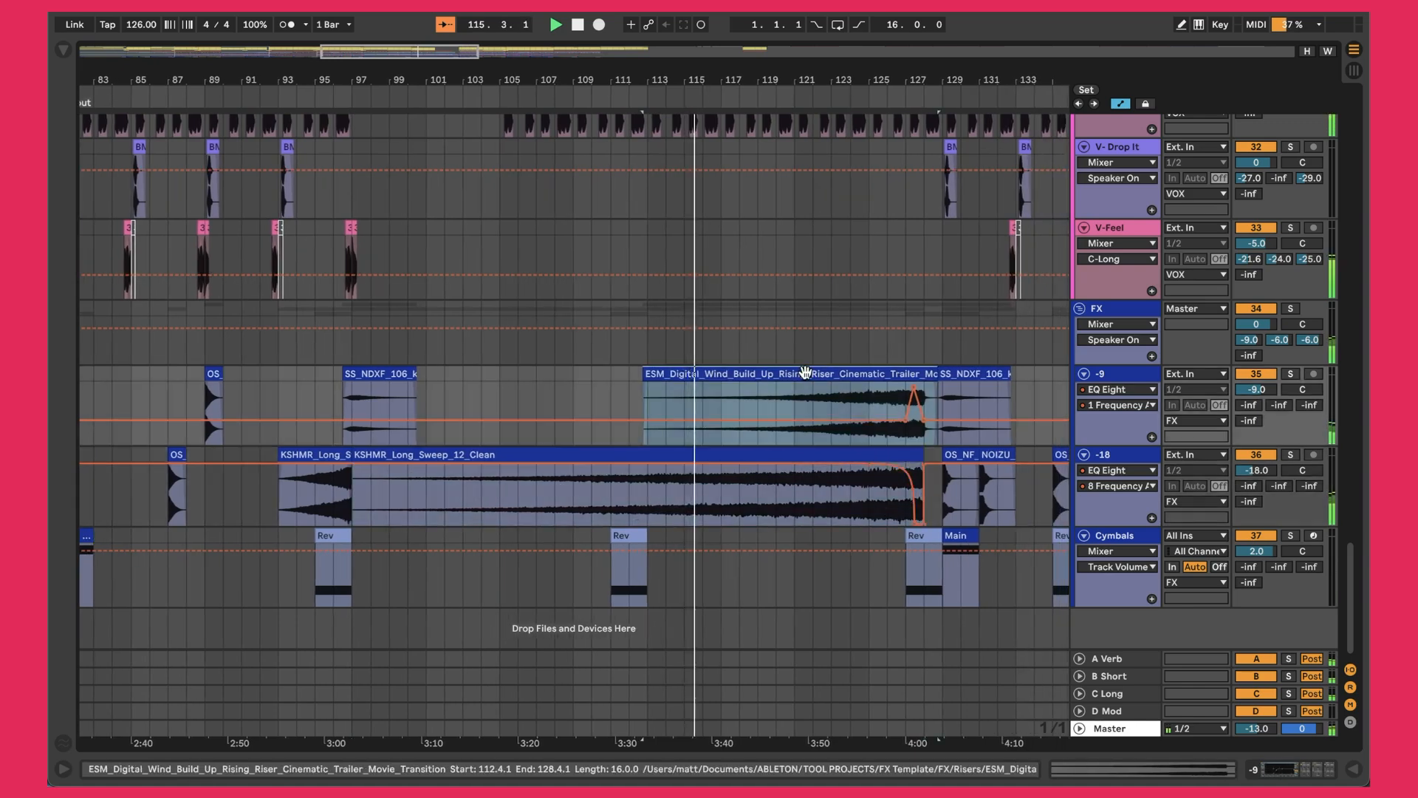
Step: Display the Spectral Resonator's Decay automation on Synplant track 28
scroll(873, 403, "up", 6)
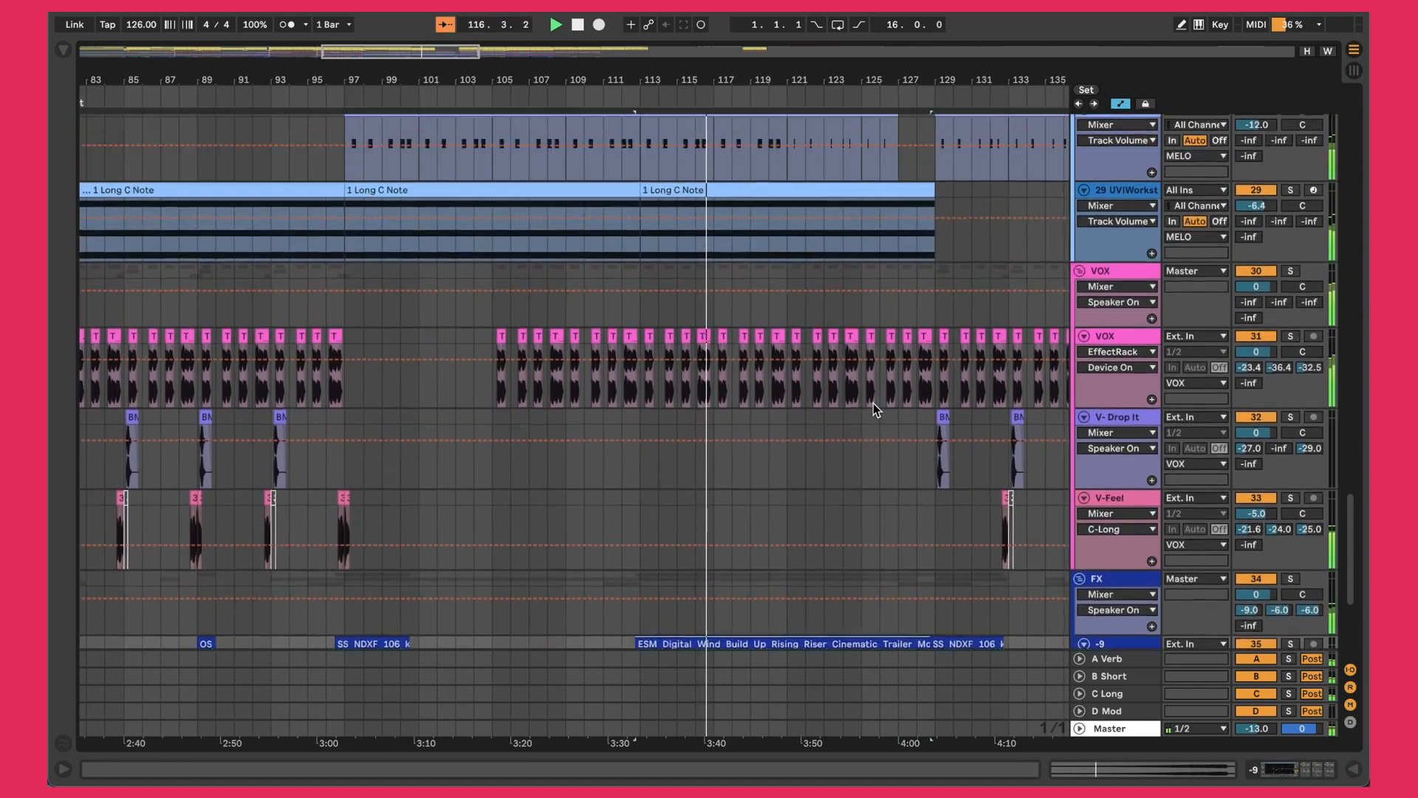
left_click(1115, 272)
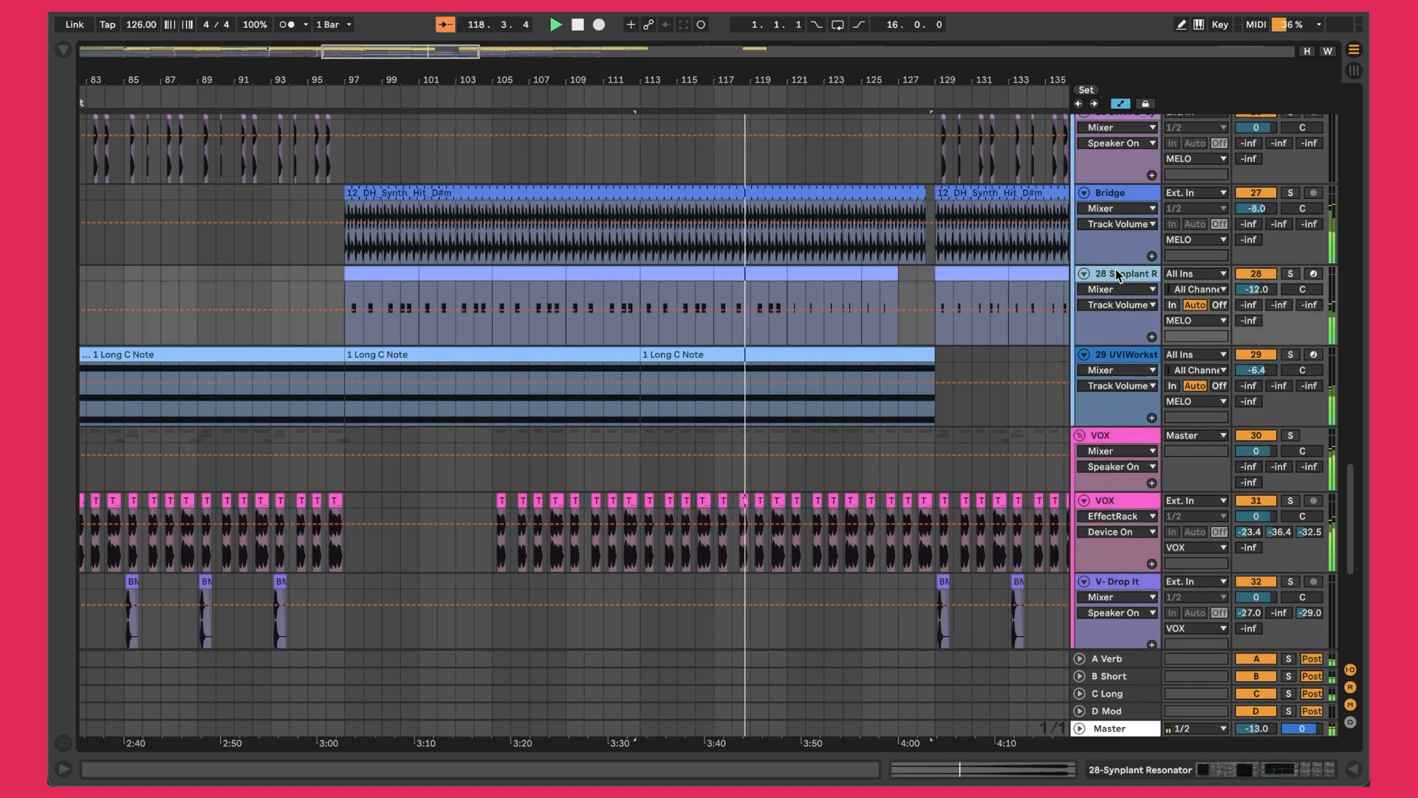
left_click(1117, 289)
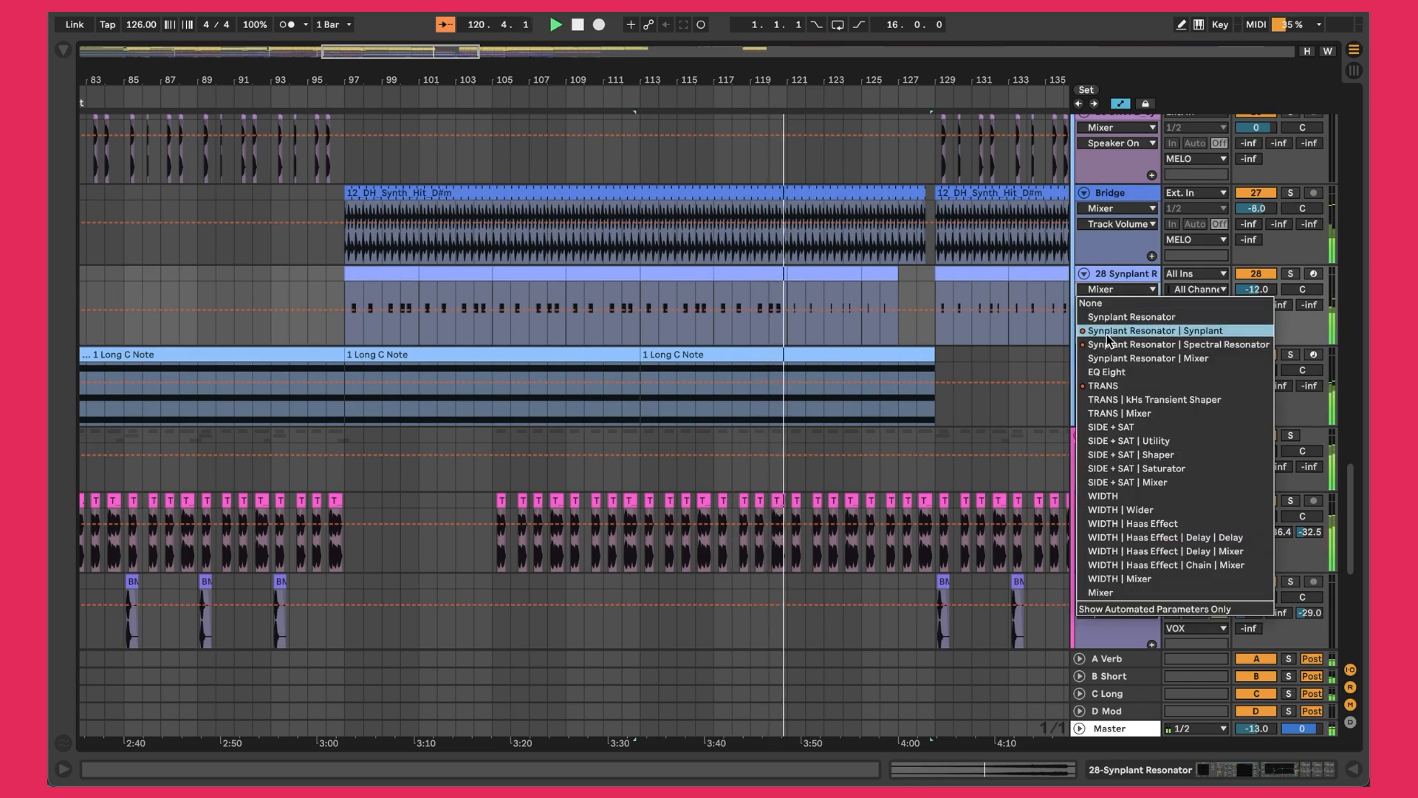
left_click(1141, 344)
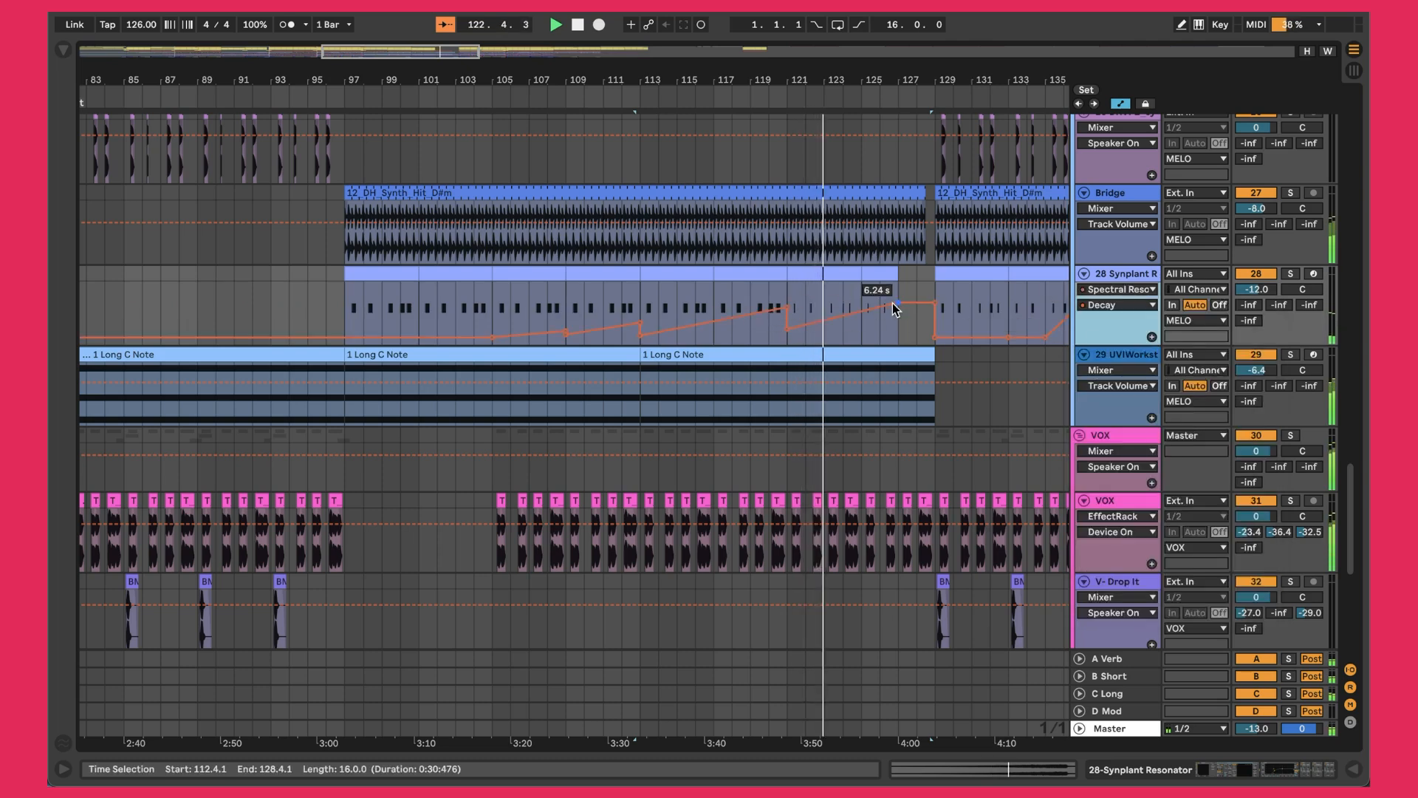
Step: Examine the BREAK's ending before bar 129, from the FX sweeps and risers up to the drum tracks and Larse Kick
scroll(892, 303, "down", 10)
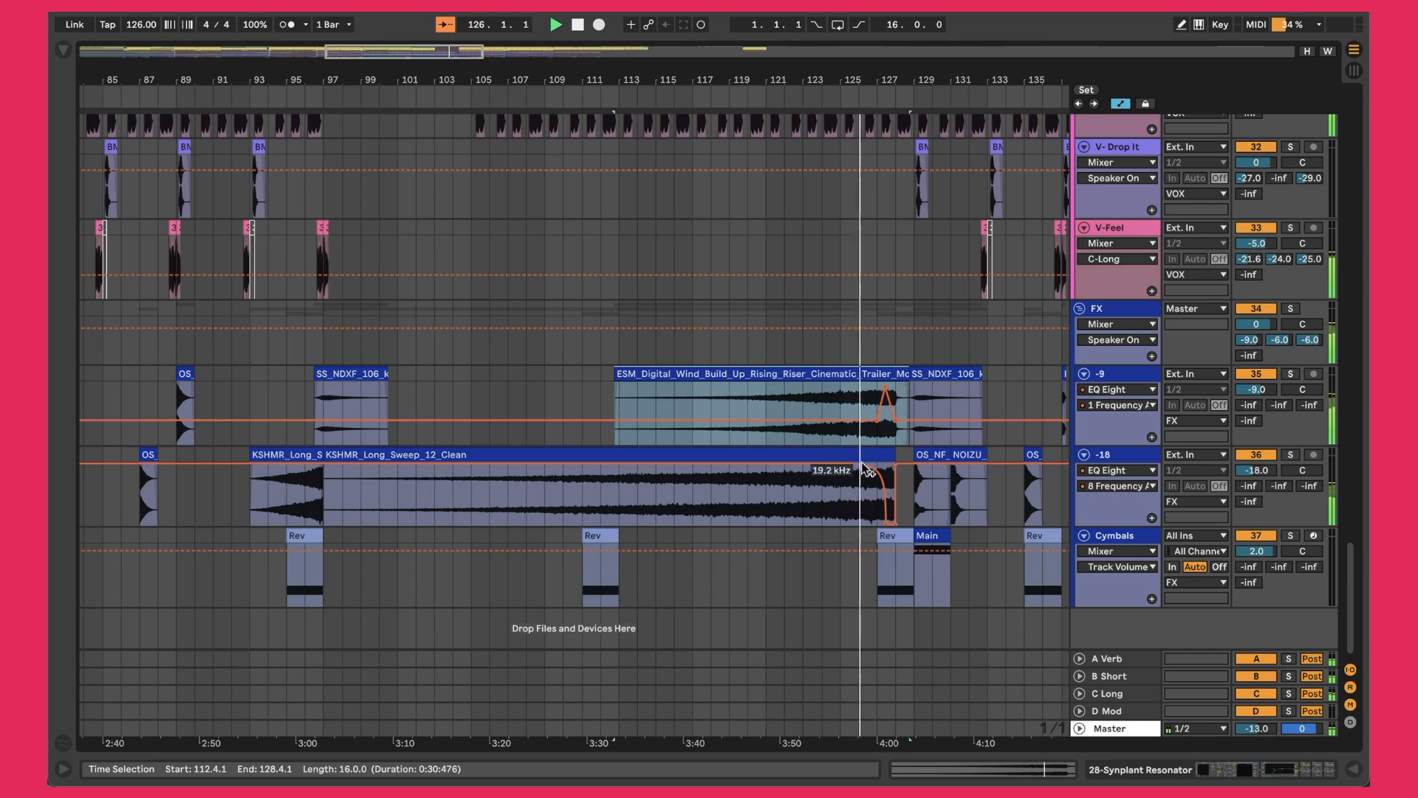
scroll(865, 434, "up", 1)
scroll(864, 436, "up", 20)
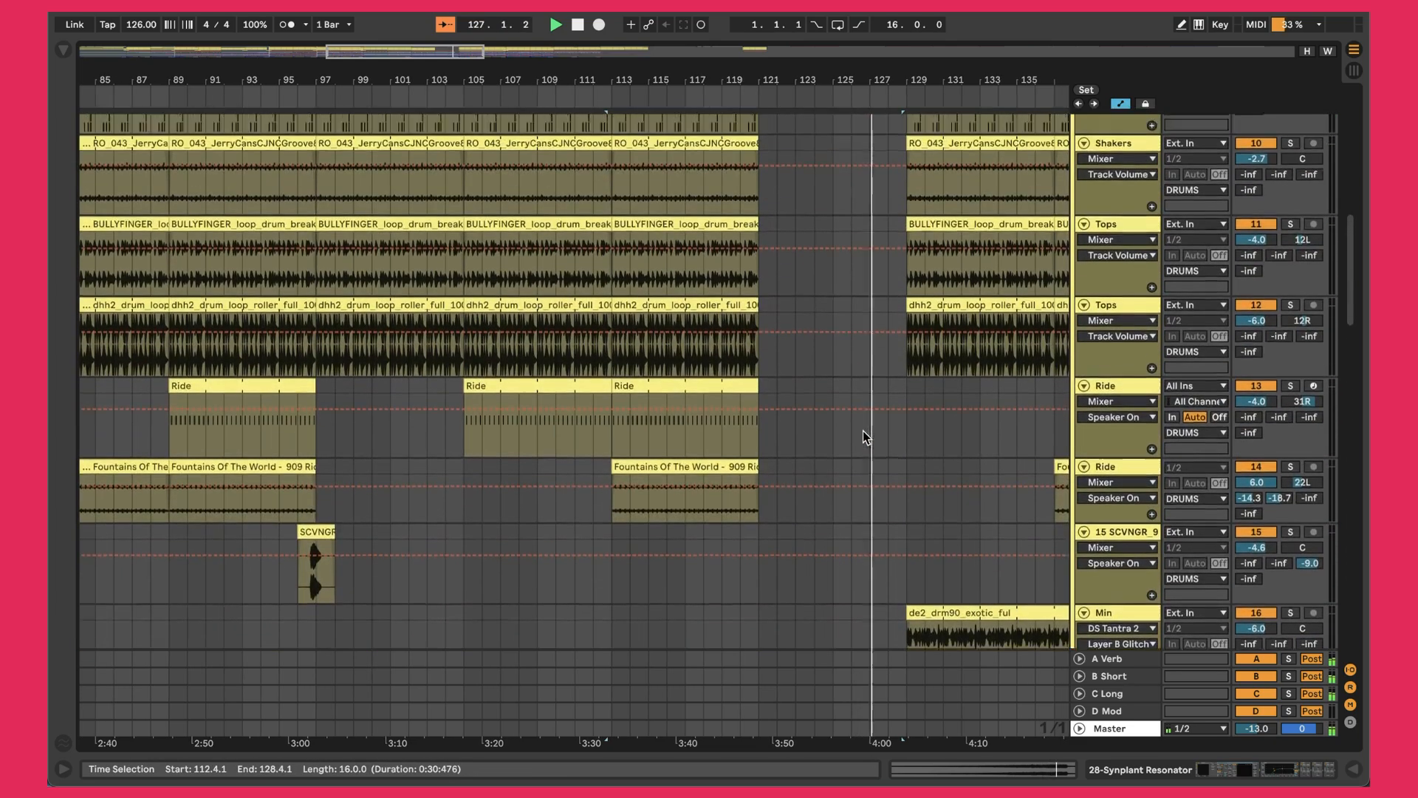
scroll(822, 330, "up", 7)
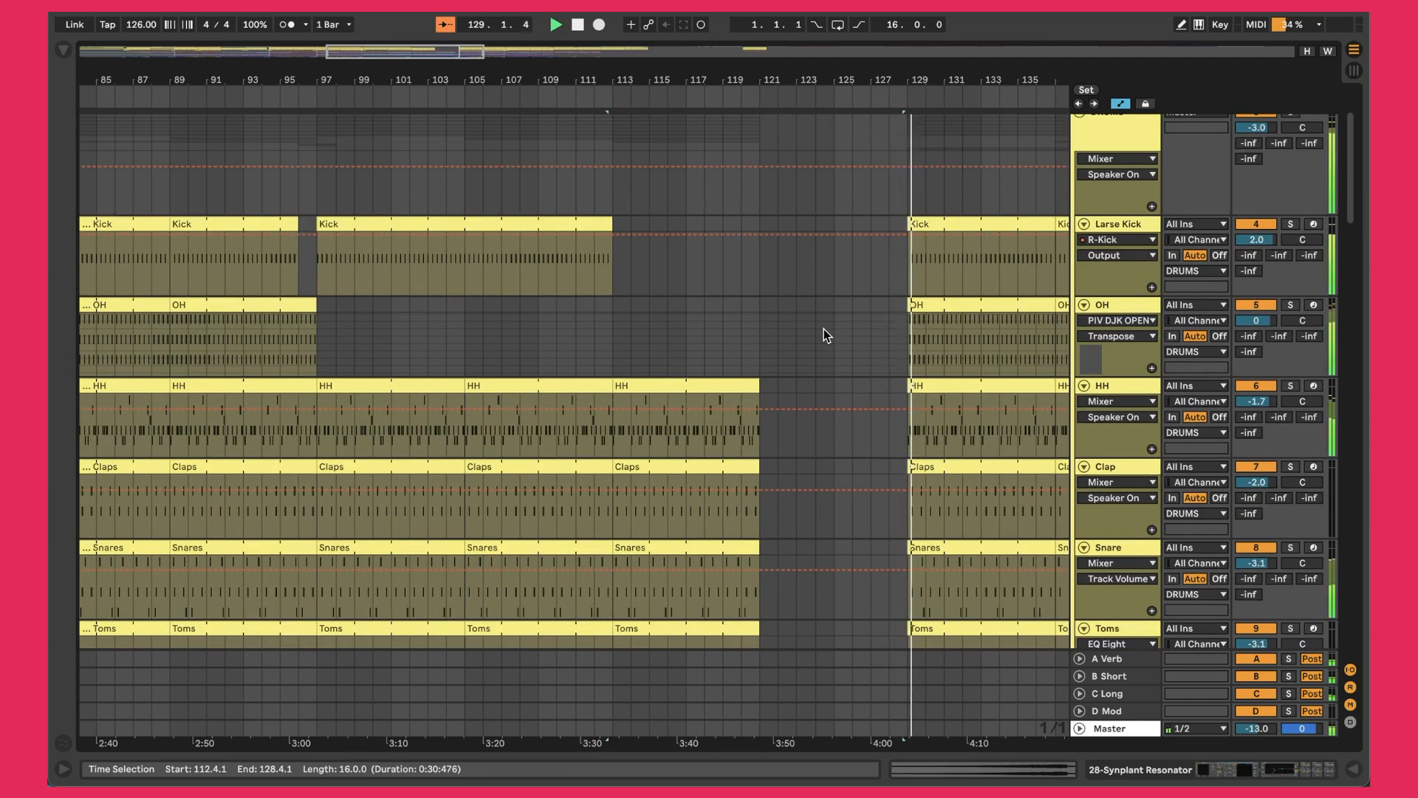
Step: Examine the DROP's layers from bar 129, going from Larse Kick through the drums, Min loop and BASS to the MELO tracks
scroll(823, 329, "right", 7)
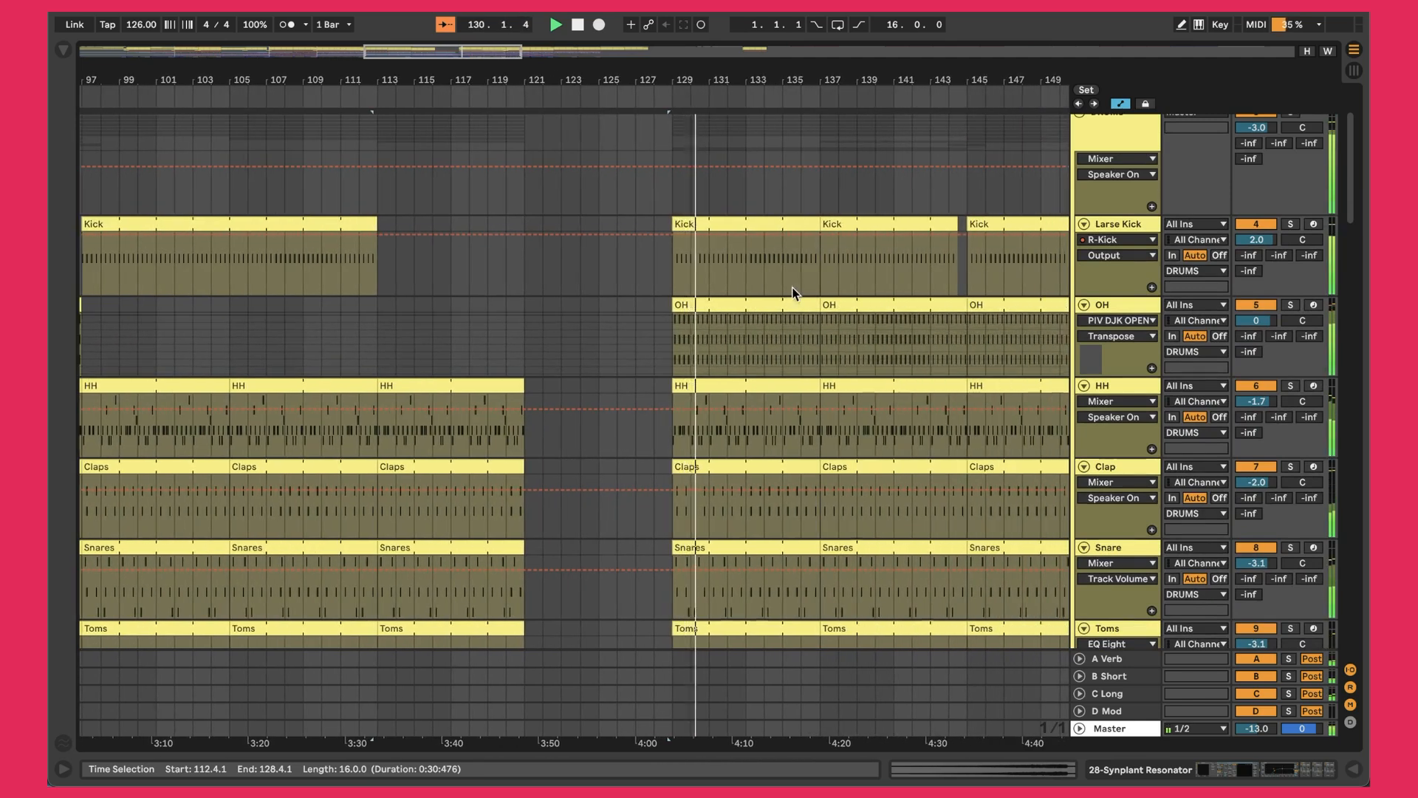
scroll(726, 128, "up", 3)
scroll(858, 162, "right", 6)
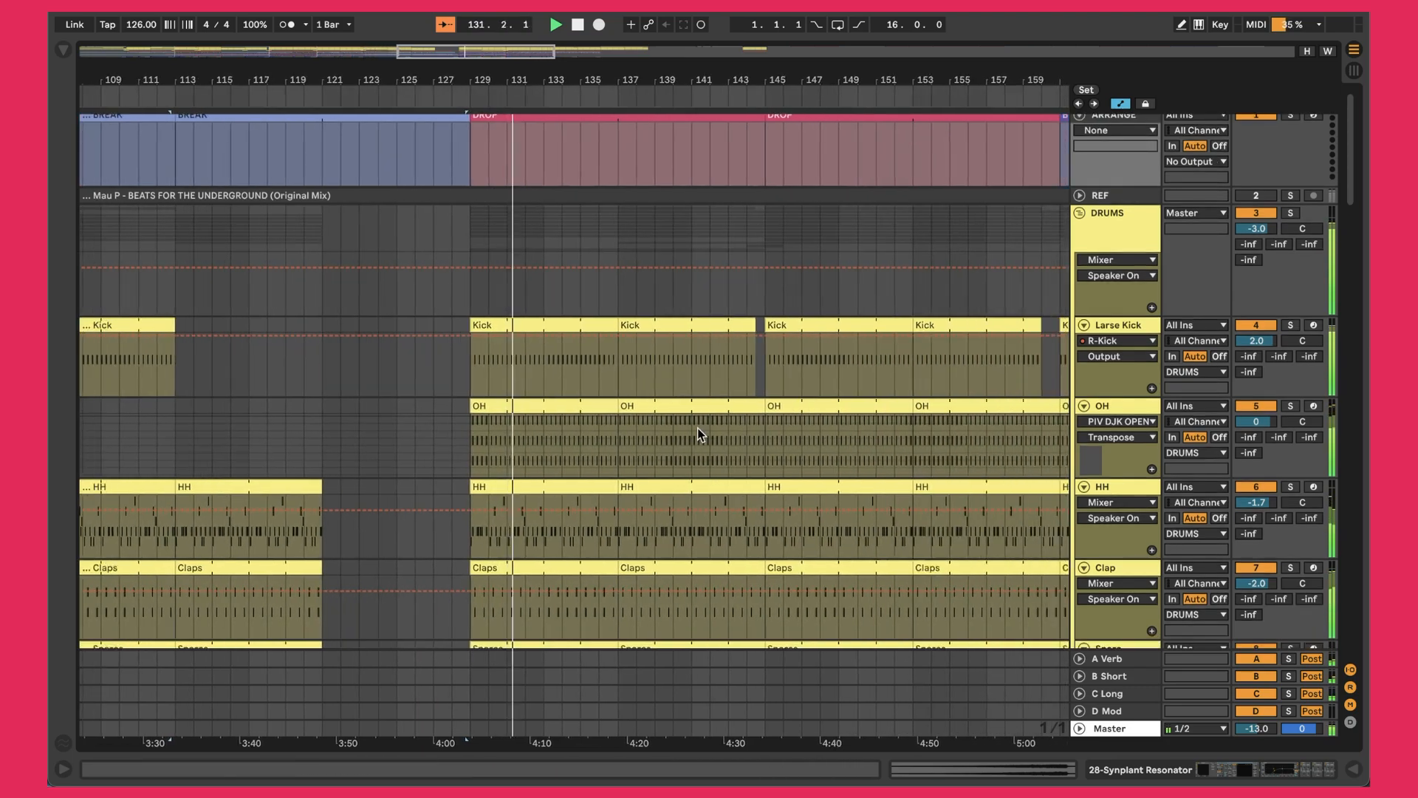
scroll(698, 428, "down", 15)
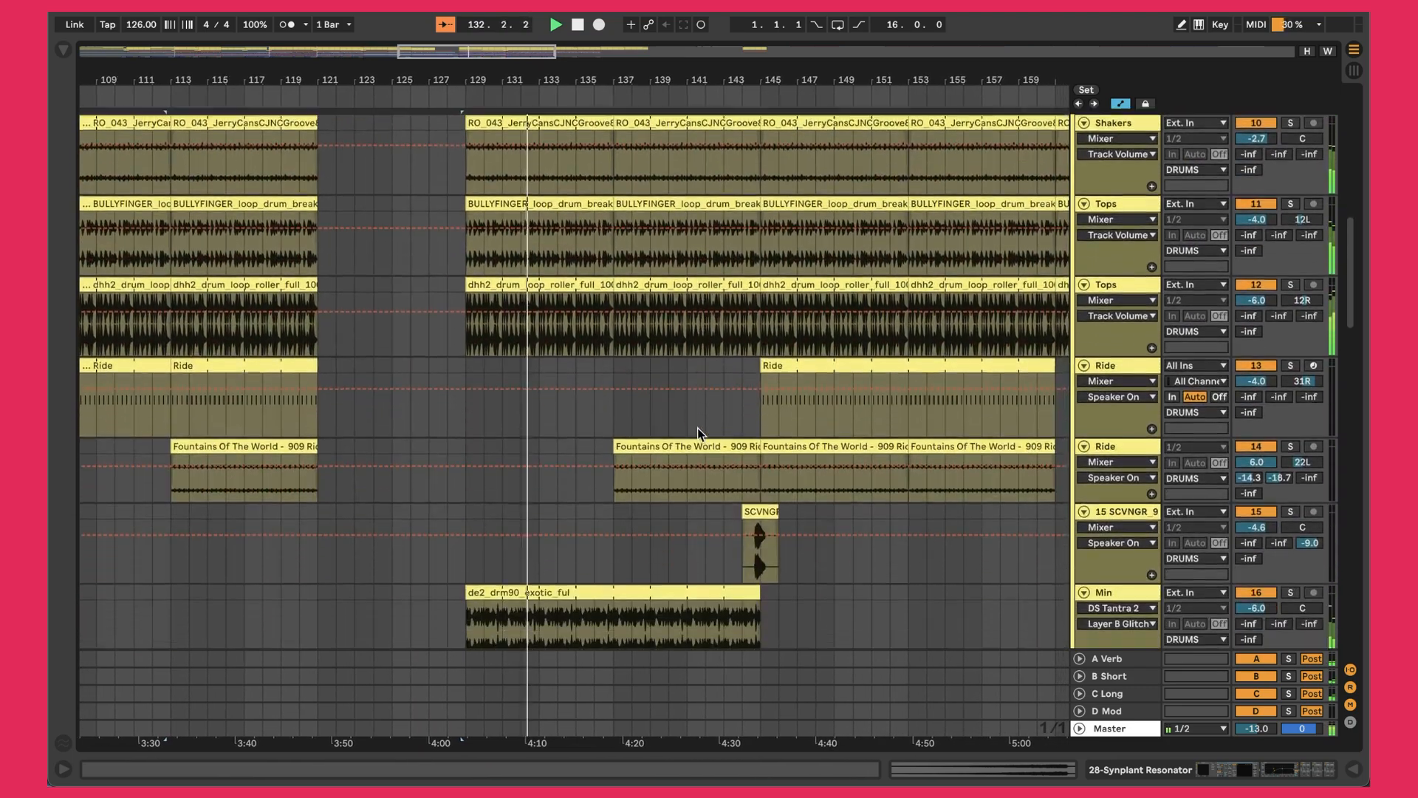
scroll(697, 427, "down", 4)
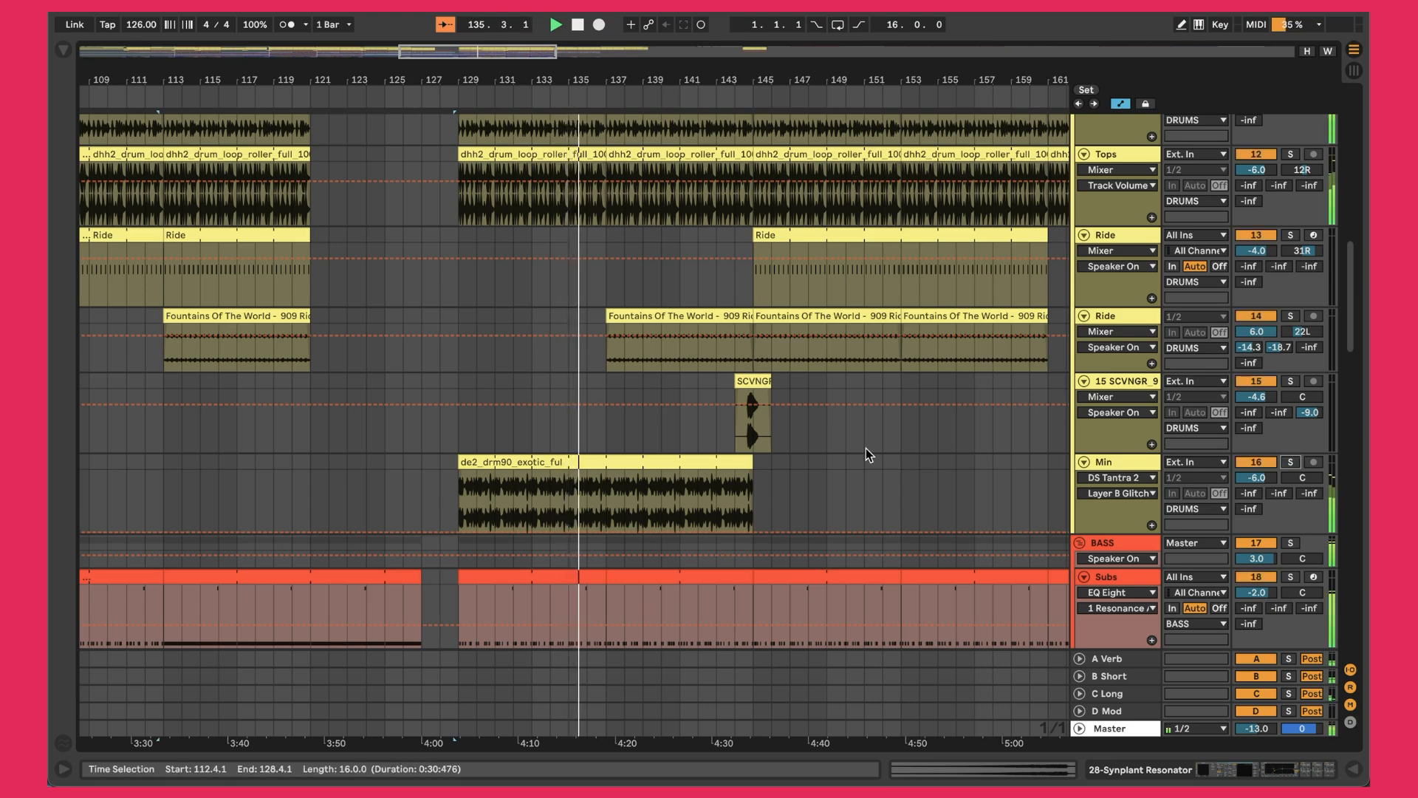
scroll(866, 449, "down", 12)
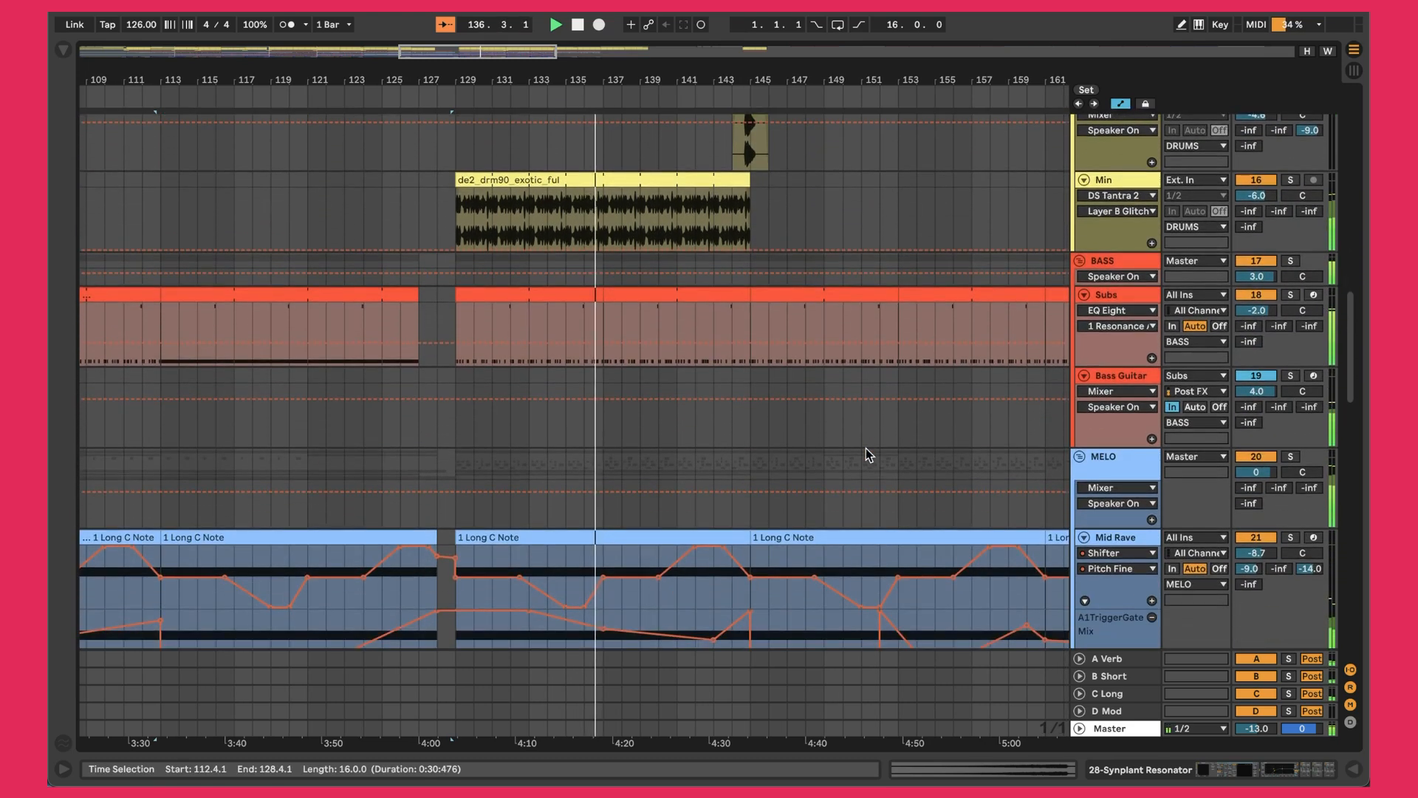
scroll(865, 450, "down", 13)
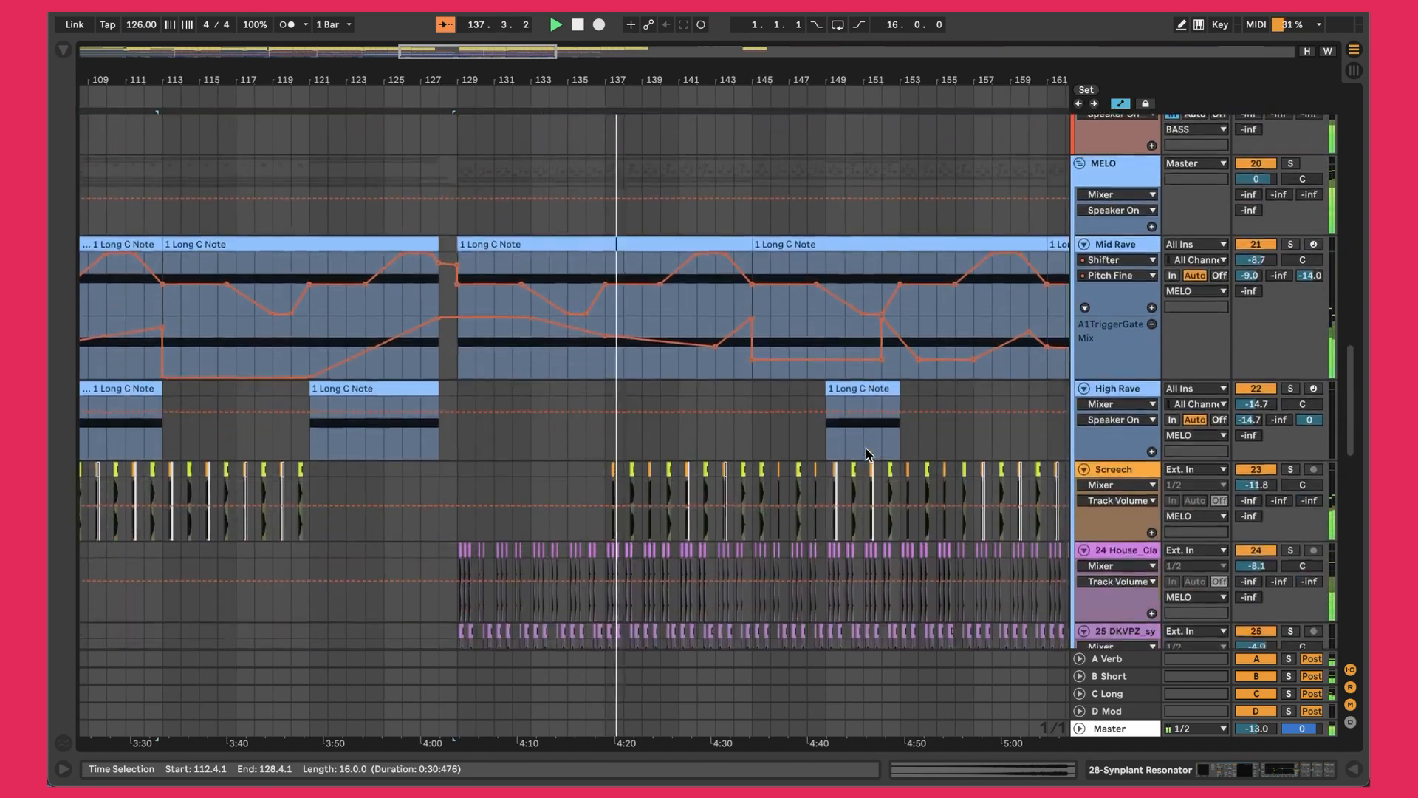
Step: Return to the Subs pattern in the BREAK and play the arrangement from bar 109
scroll(866, 449, "up", 10)
scroll(865, 449, "left", 9)
scroll(866, 449, "up", 3)
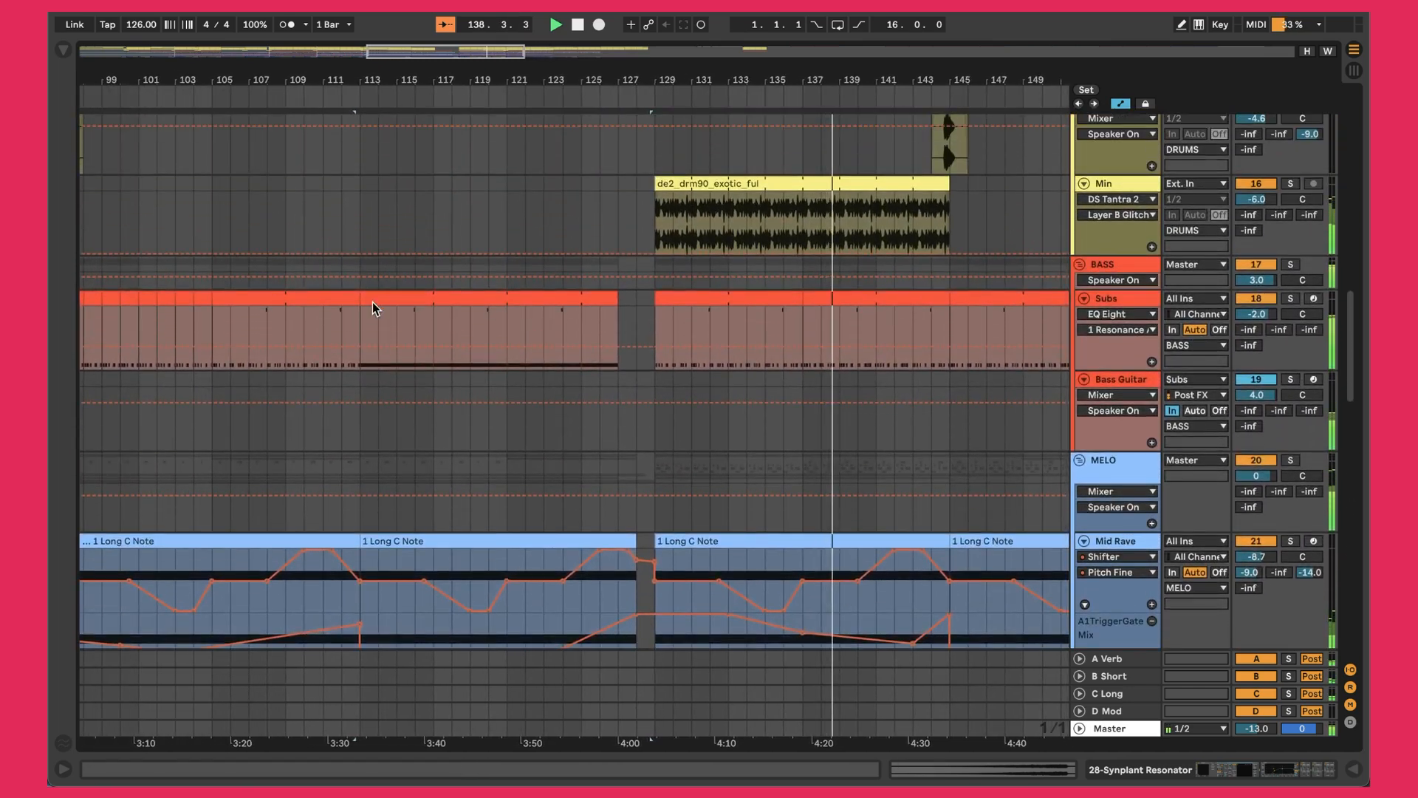
left_click(414, 303)
left_click(284, 198)
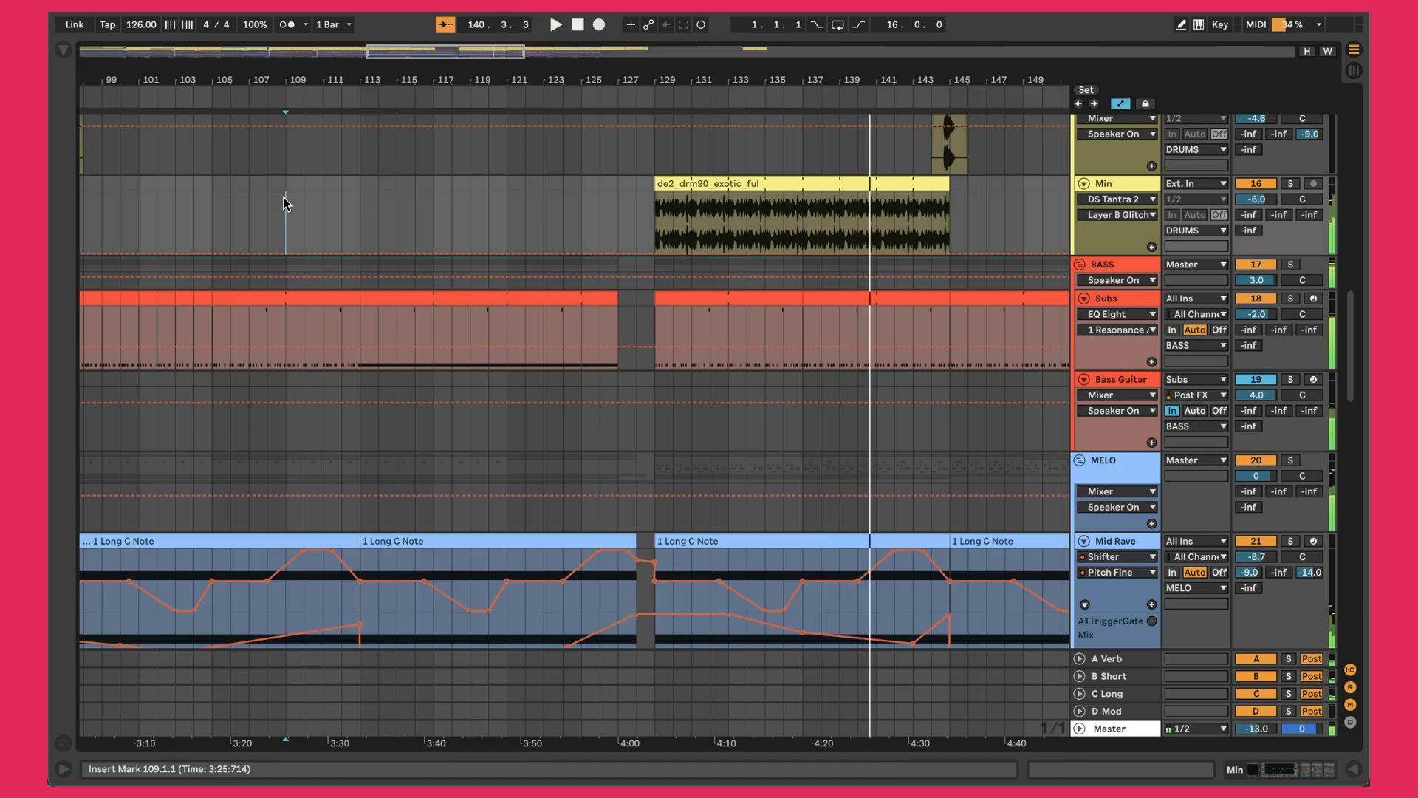
key("space")
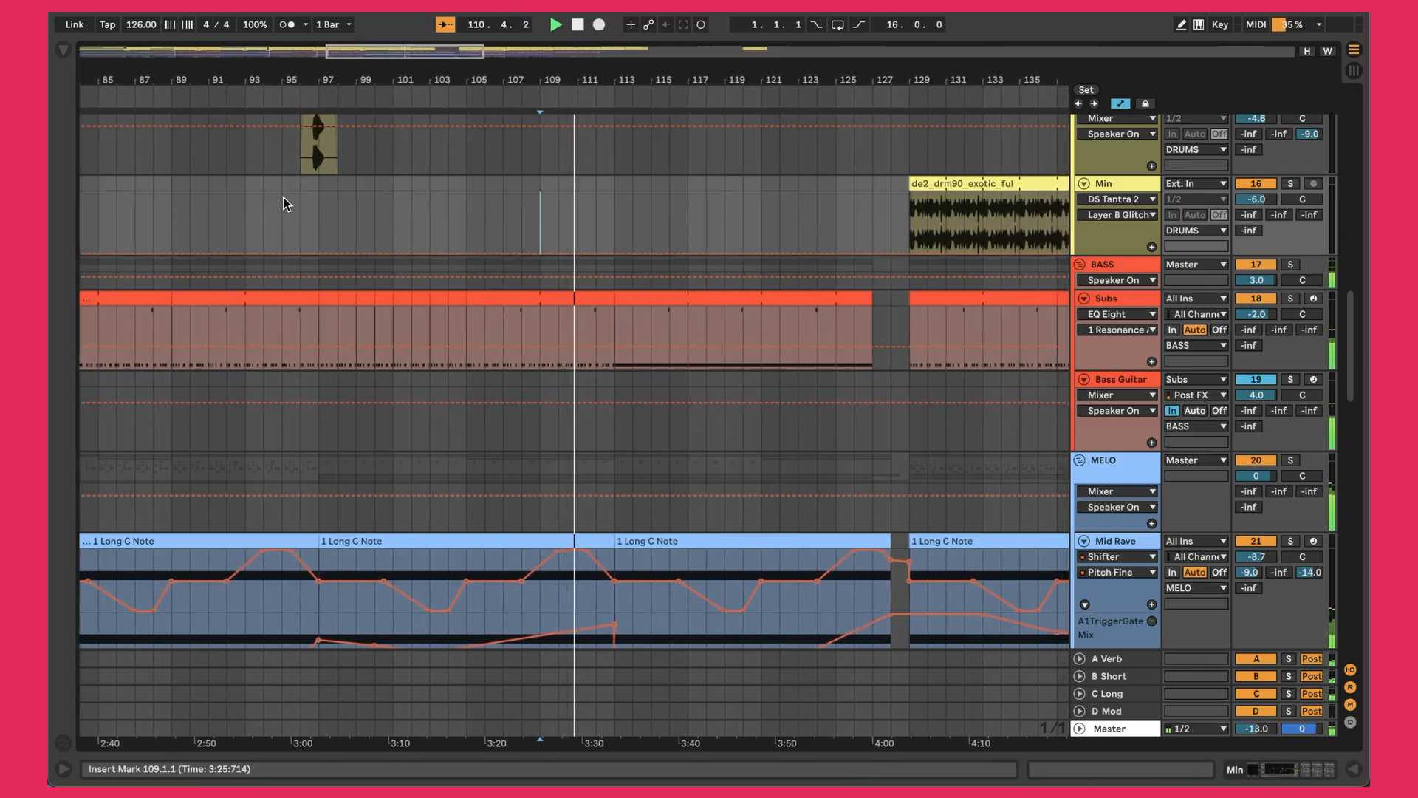
Step: Solo the Subs track briefly, unsolo it, and replay the arrangement from bar 109 with the insert mark on Subs
left_click(1290, 299)
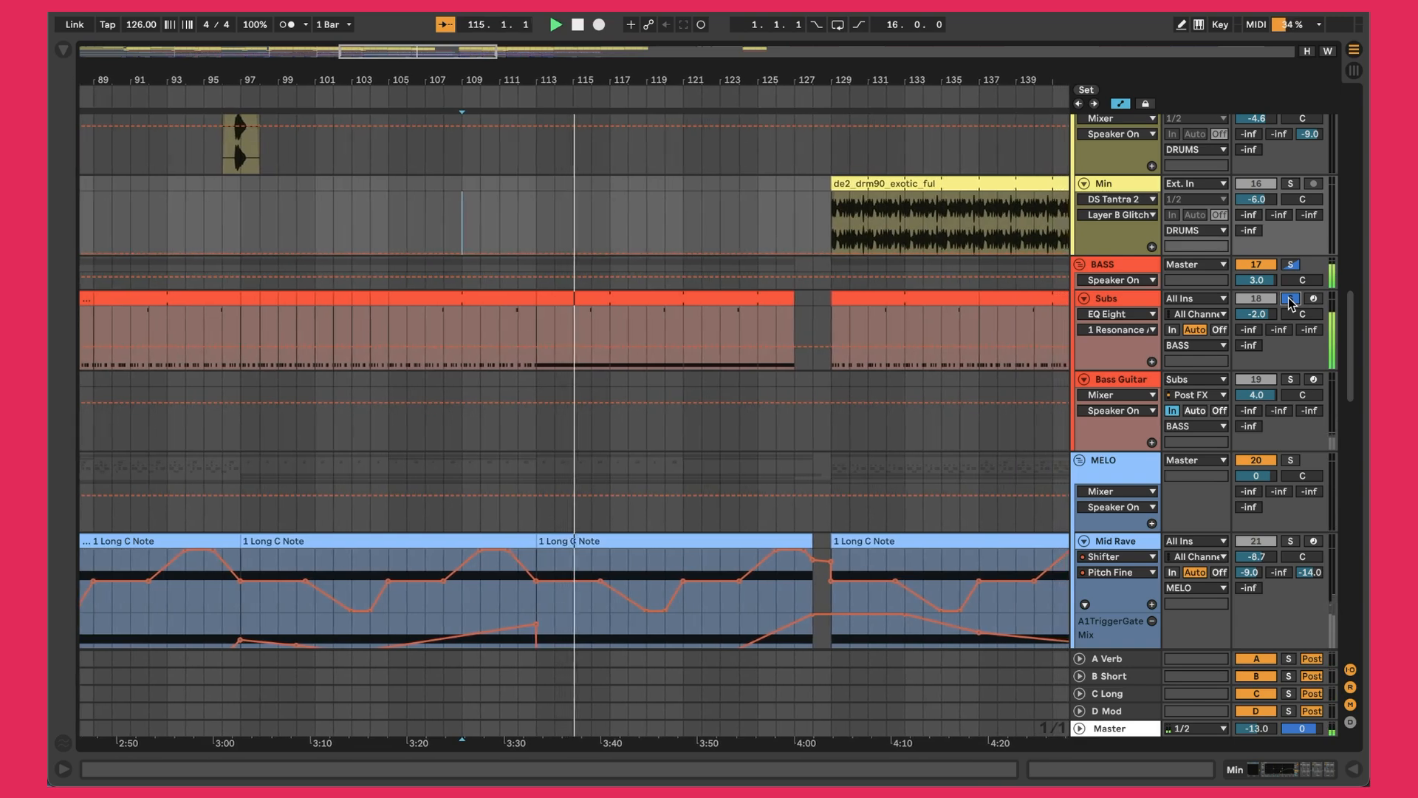
left_click(1291, 299)
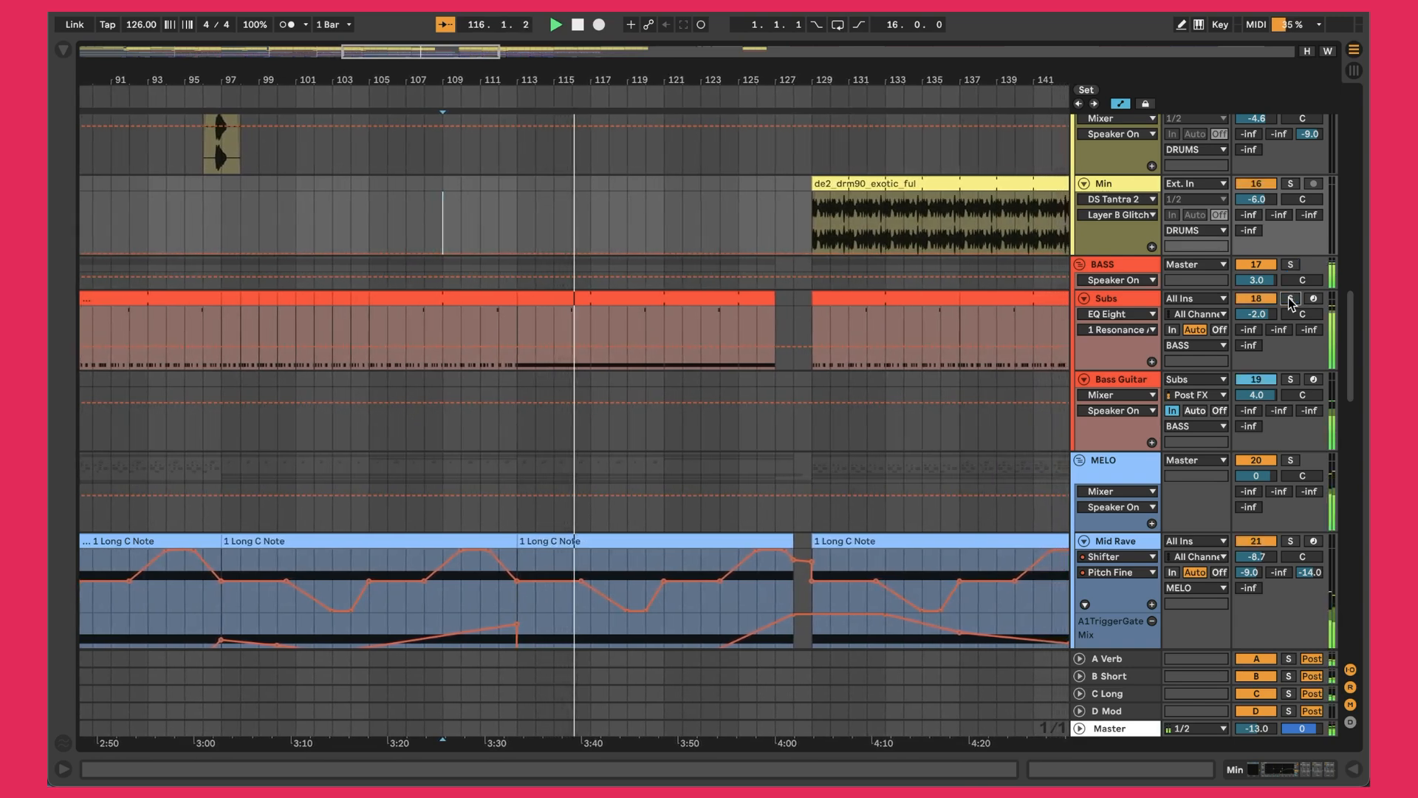
left_click(427, 331)
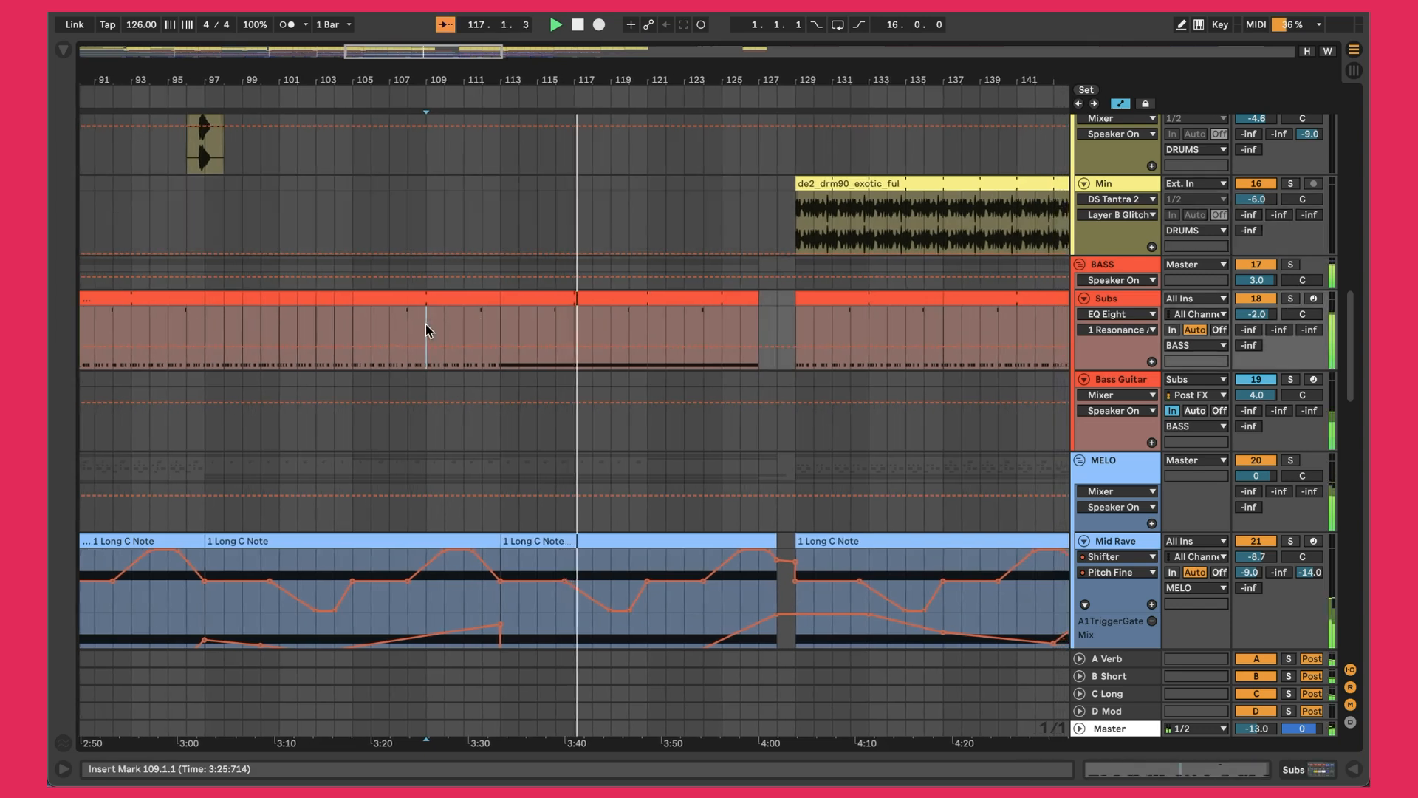
key("space")
key("space")
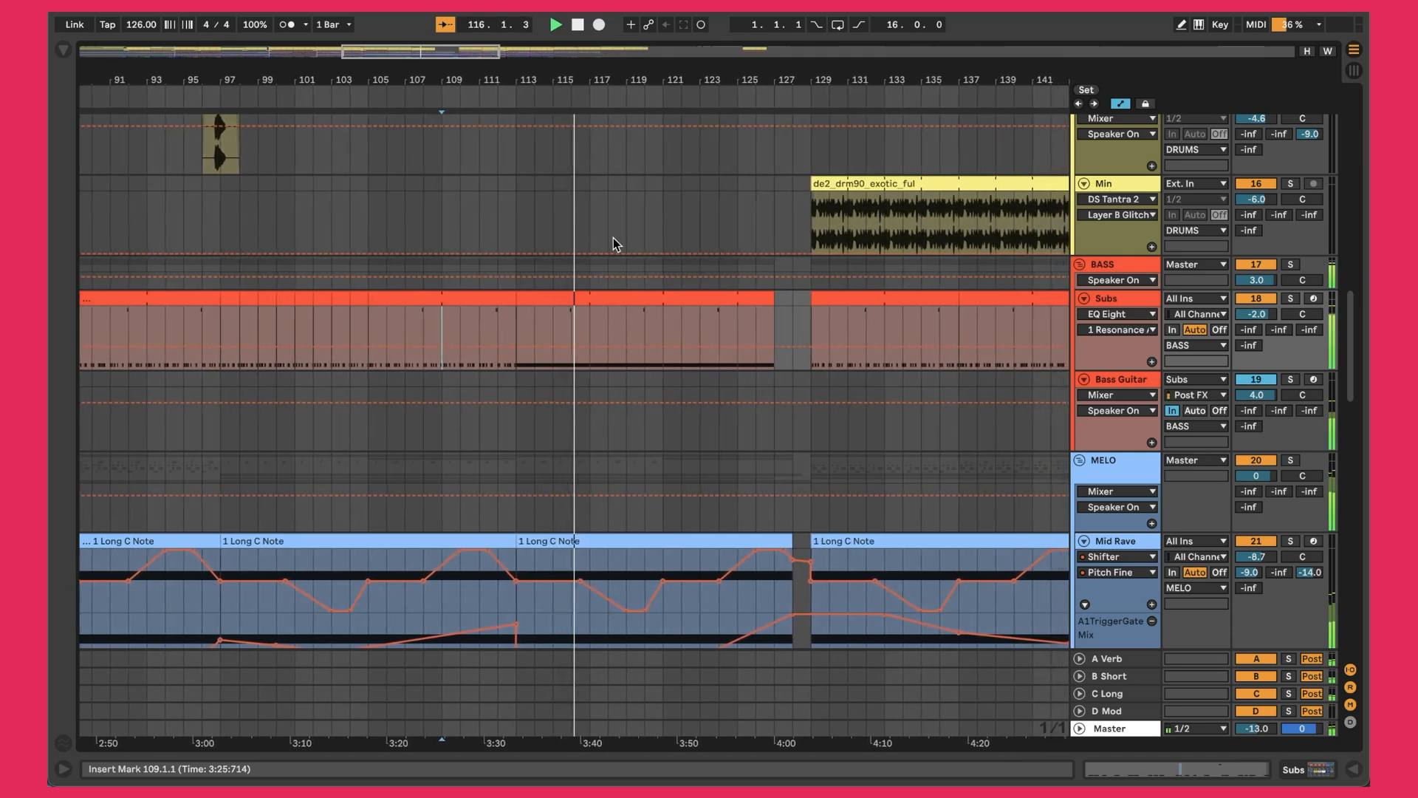
Step: Unfold the Master track, open its device chain and display the HPF automation of Master FX (Endless)
scroll(613, 238, "up", 10)
scroll(613, 238, "down", 10)
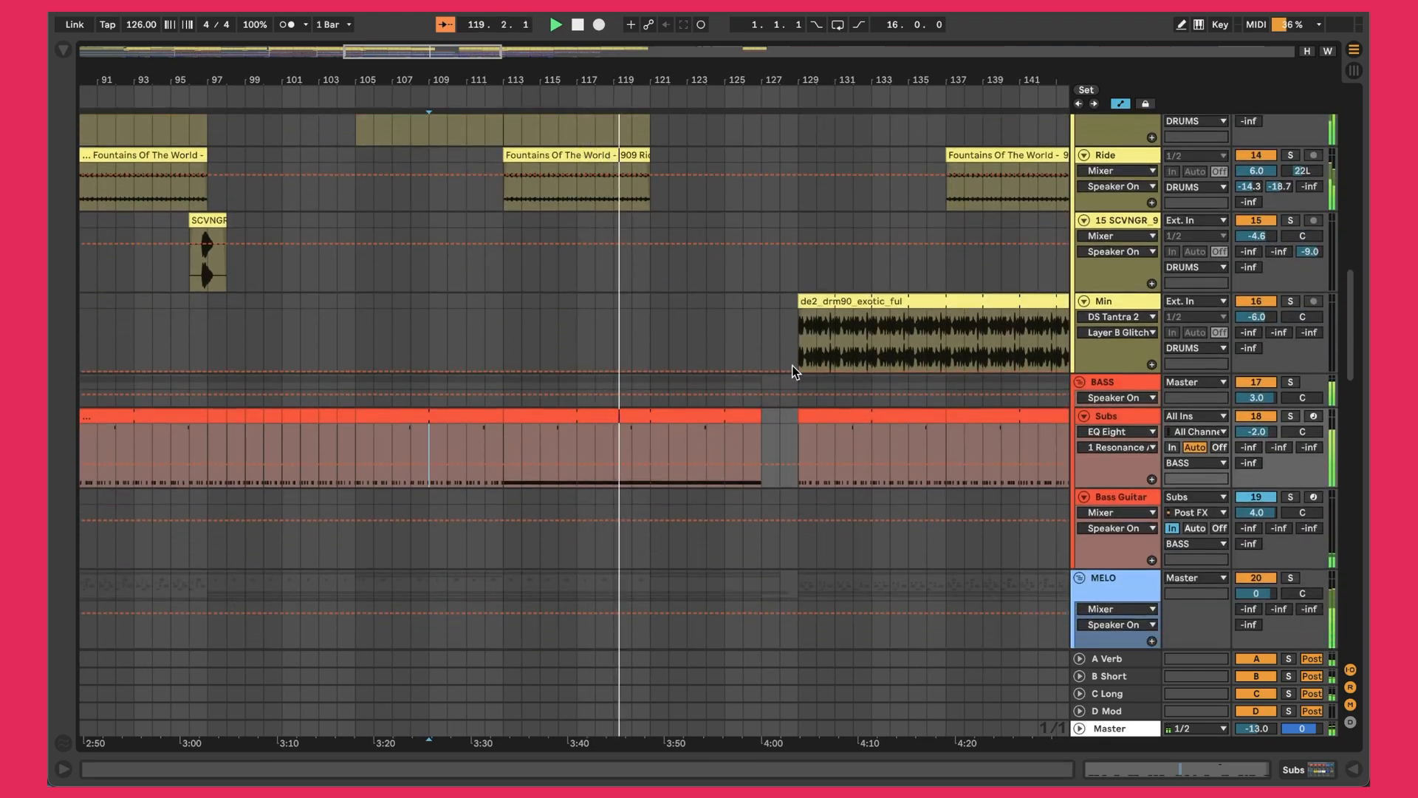
left_click(1080, 728)
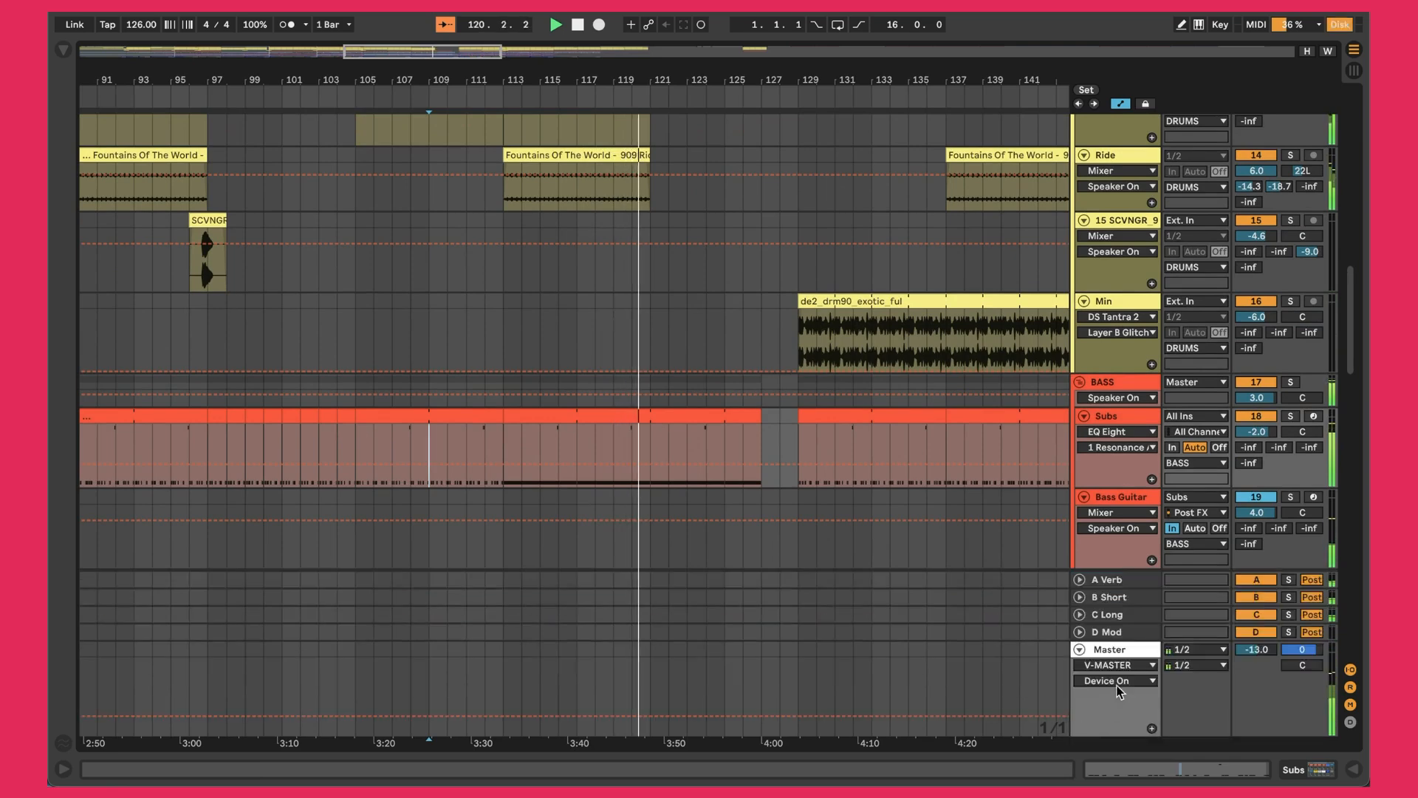
double_click(1120, 655)
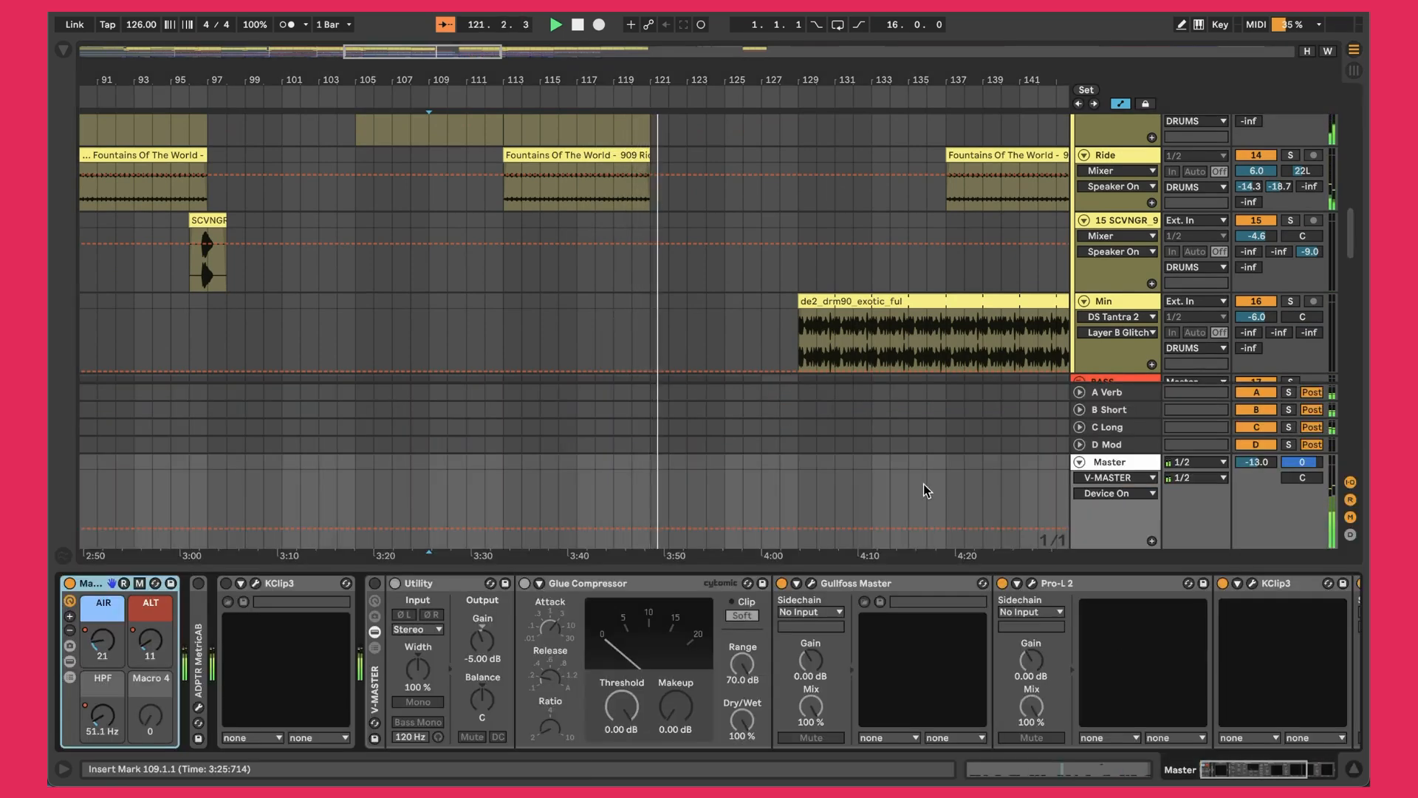
left_click(1117, 492)
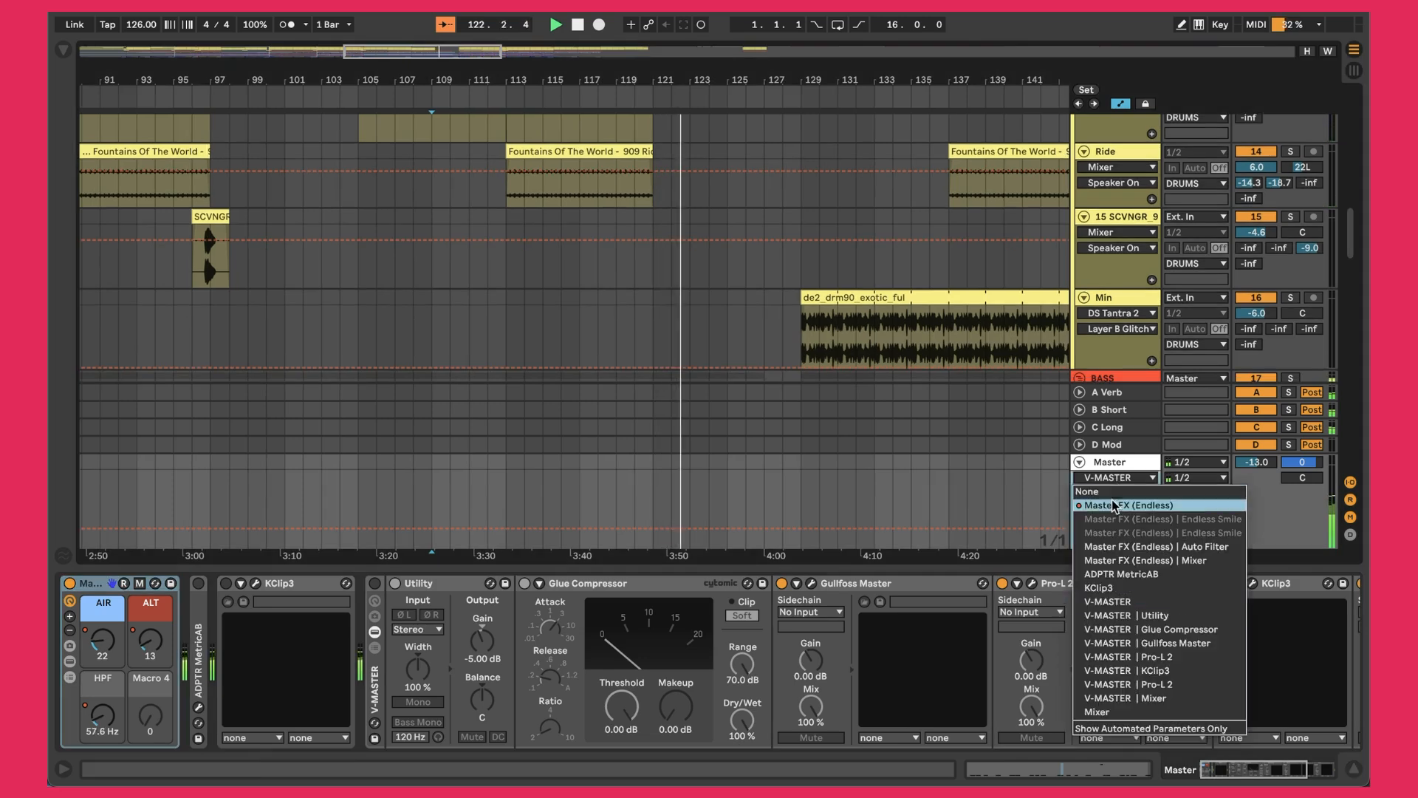
left_click(1116, 510)
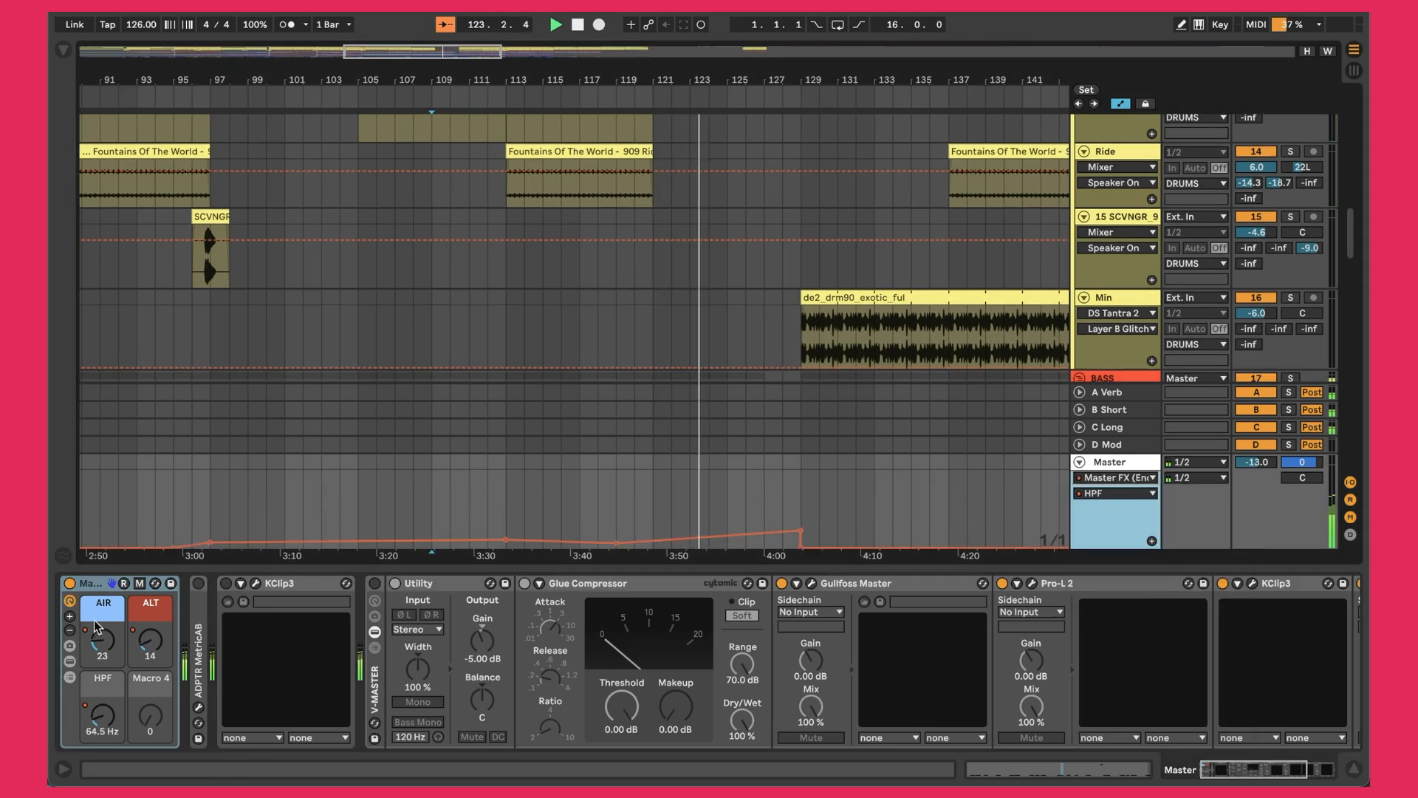
Step: Show the devices inside the Master FX rack, inspect the first Endless Smile plug-in's window and close it
left_click(71, 661)
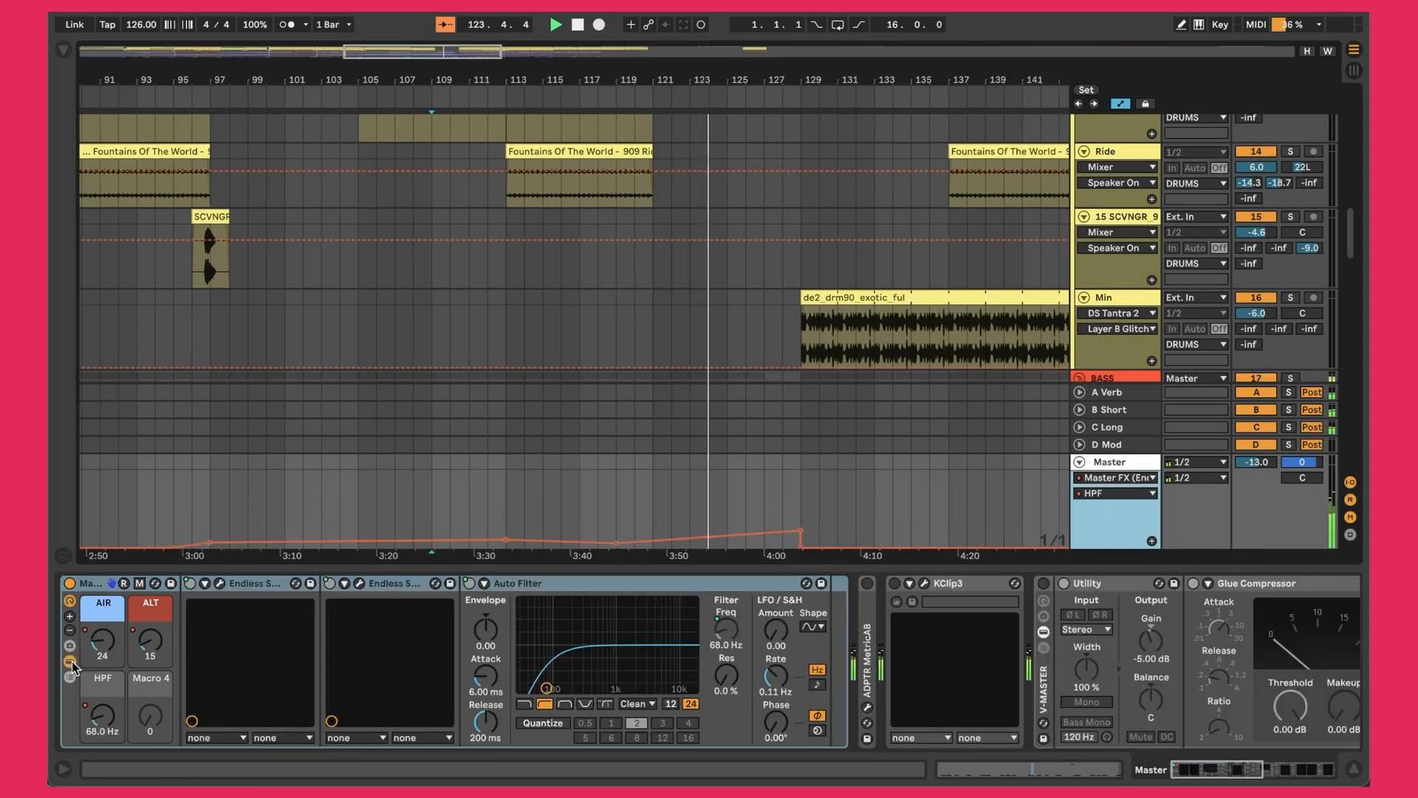
left_click(220, 584)
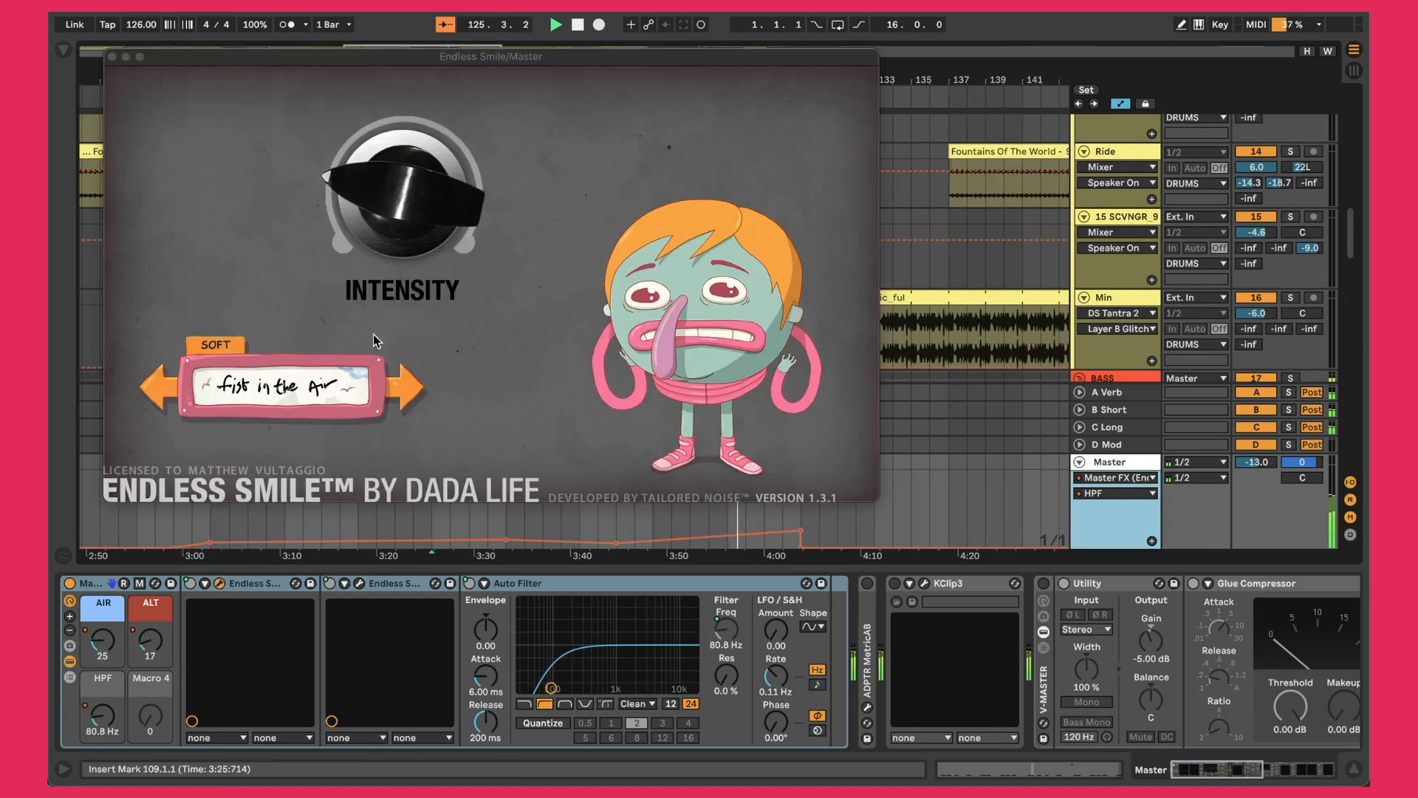
left_click(121, 73)
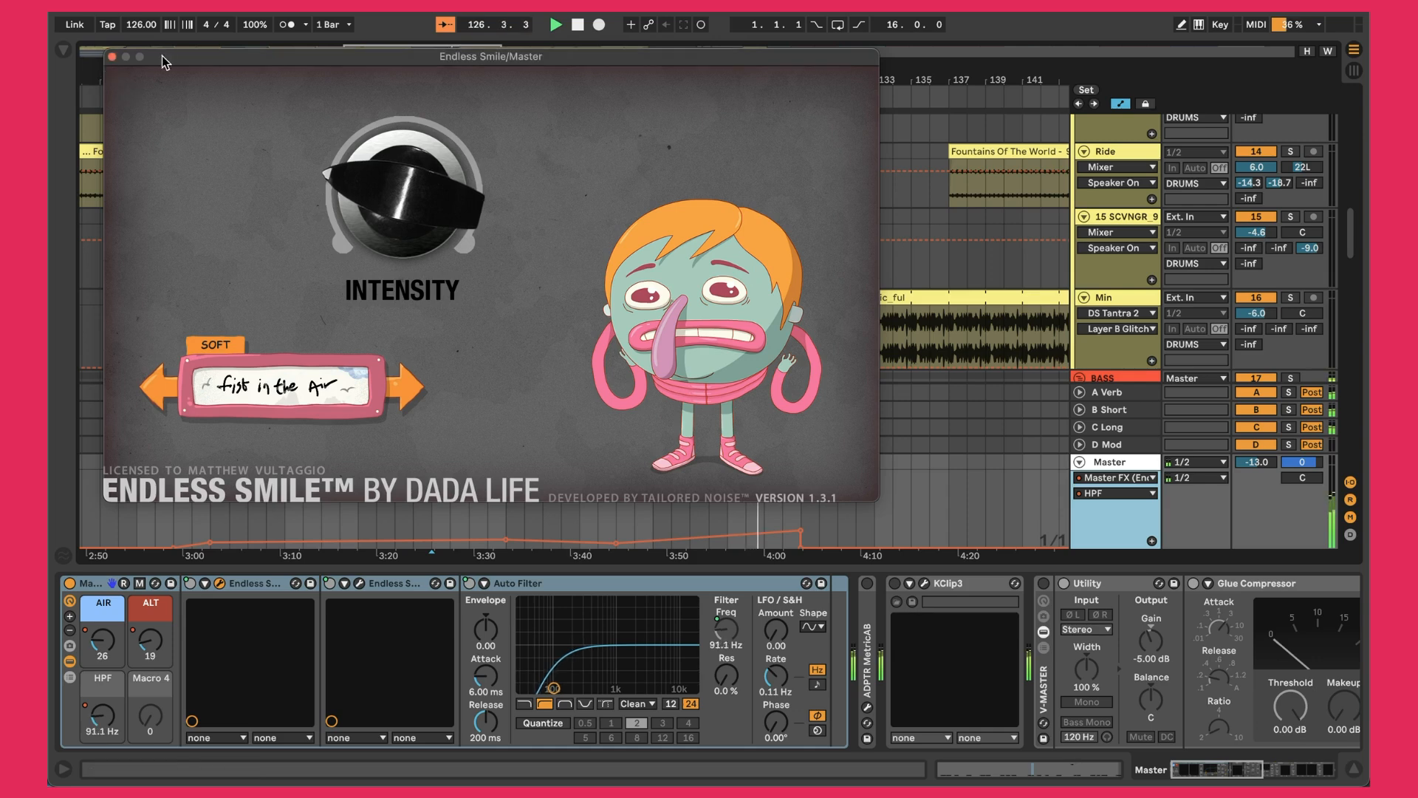
left_click(111, 57)
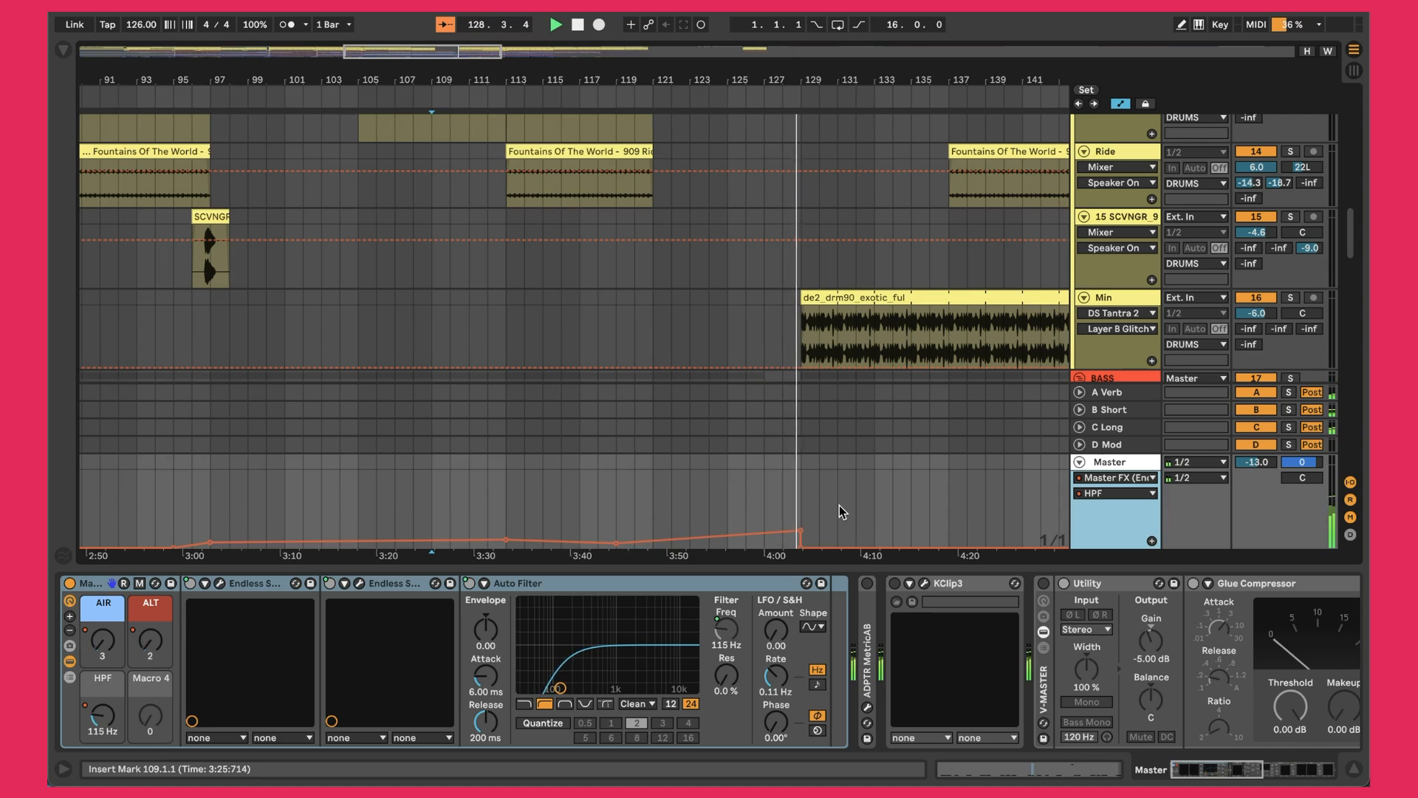
Step: Fold the Master track and the BASS group, and hide the device view
left_click(1081, 462)
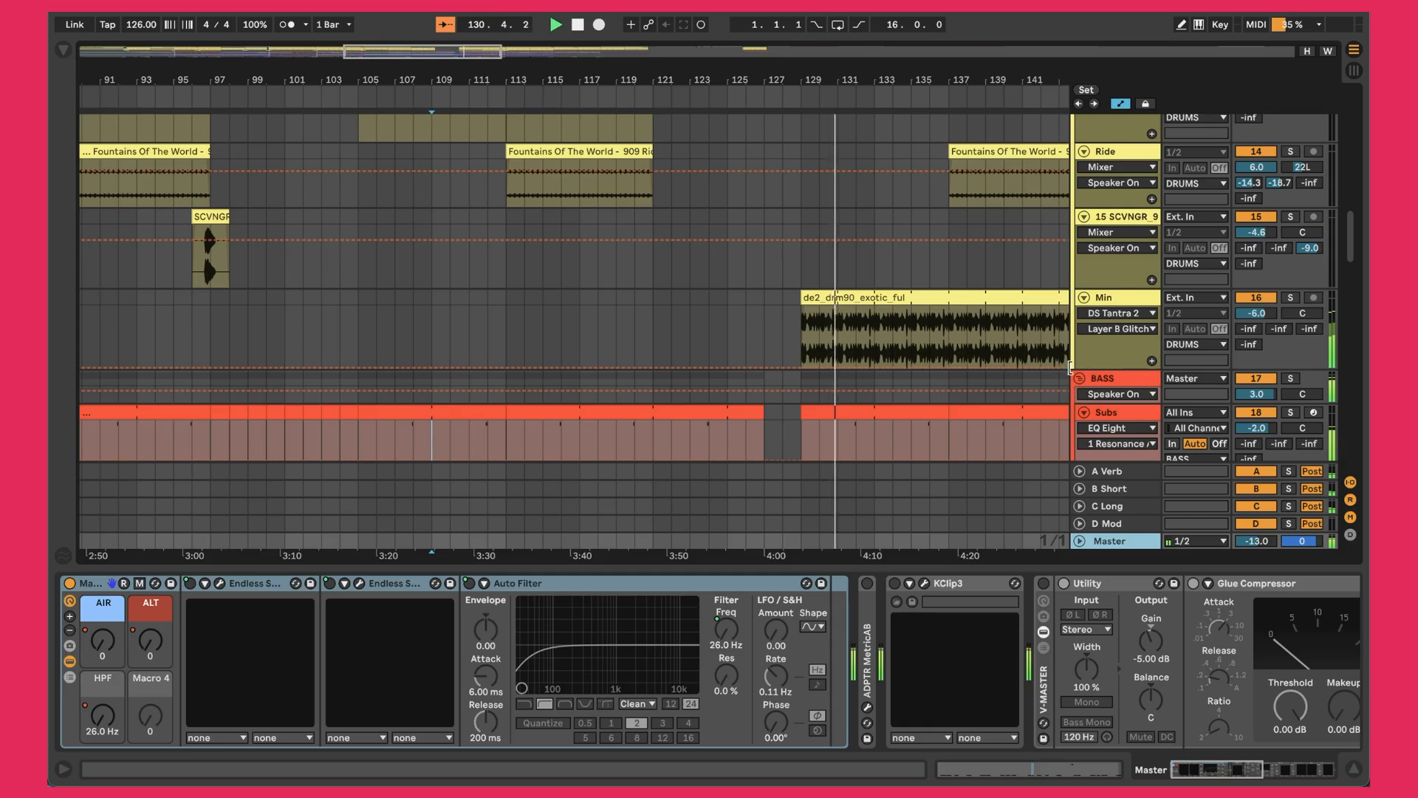
left_click(1079, 379)
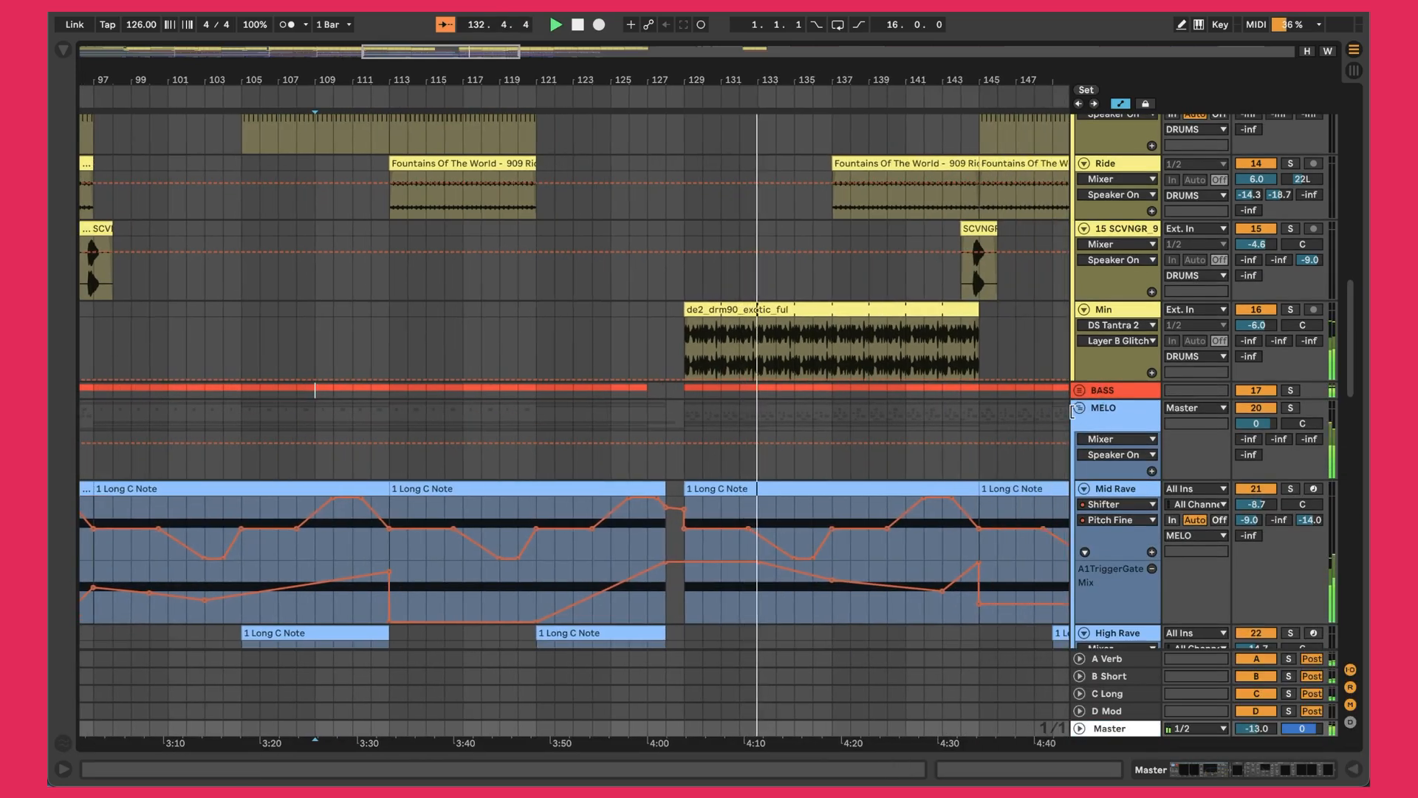
Step: Fold the MELO group and select the Ride clips starting at bars 137 and 145 to show the added percussion
left_click(1078, 409)
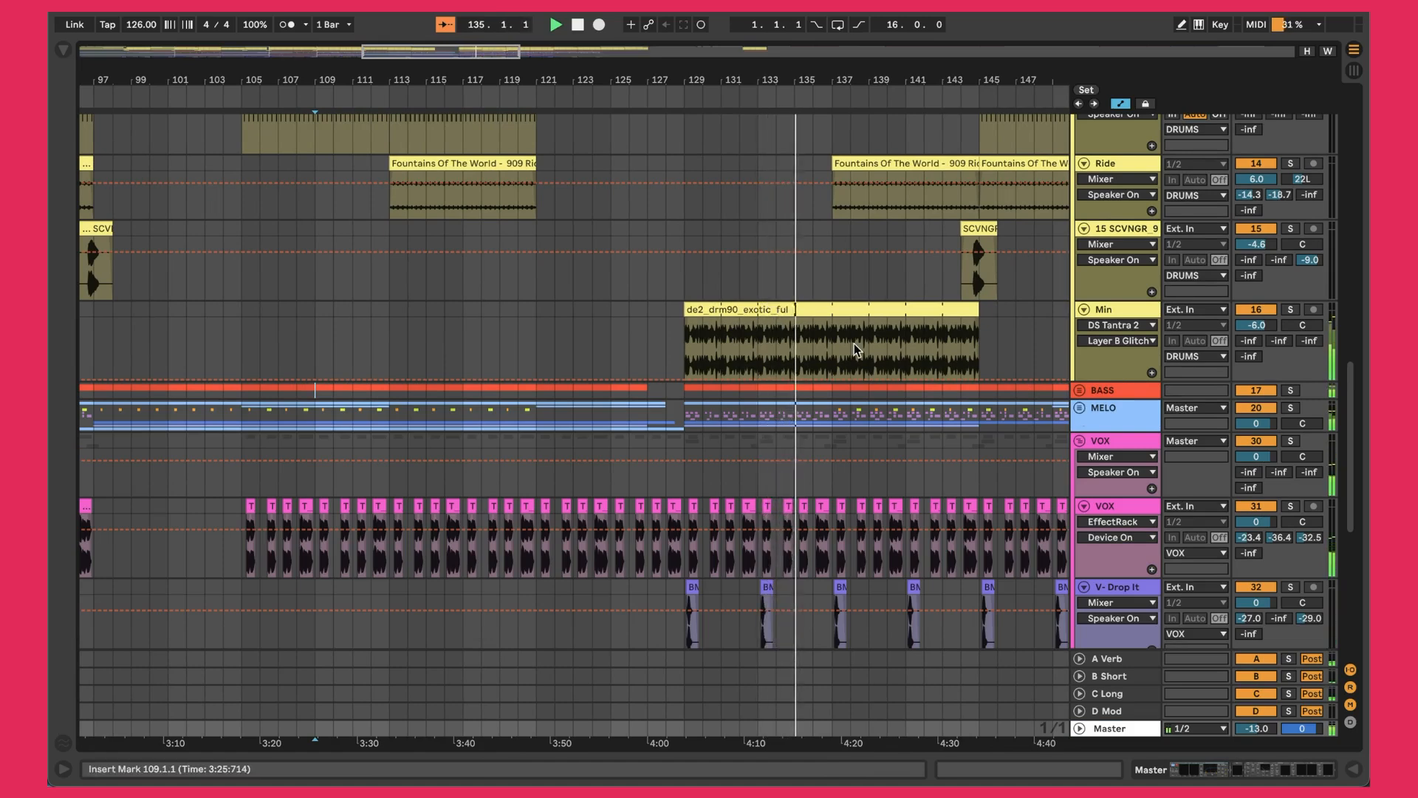
scroll(854, 350, "down", 5)
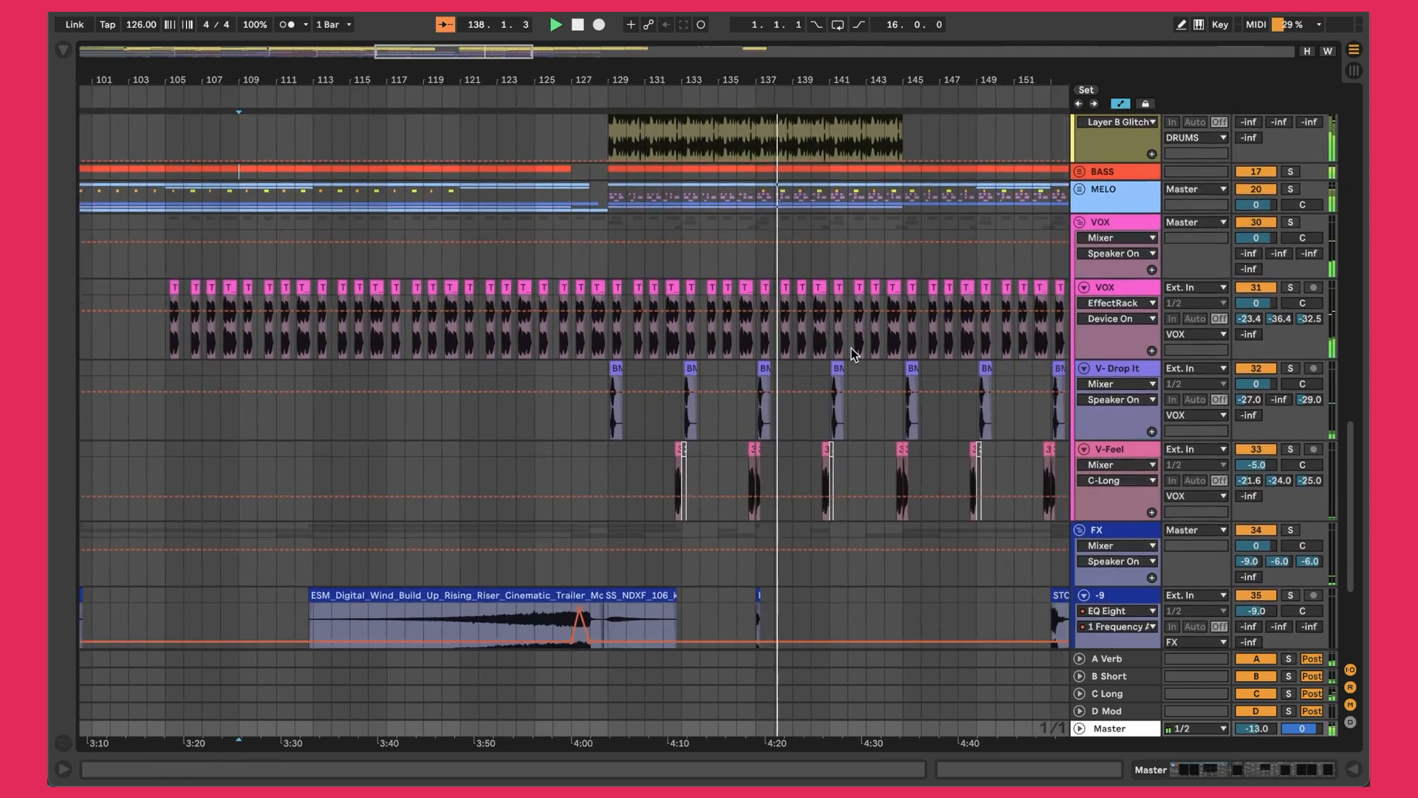
scroll(852, 349, "up", 10)
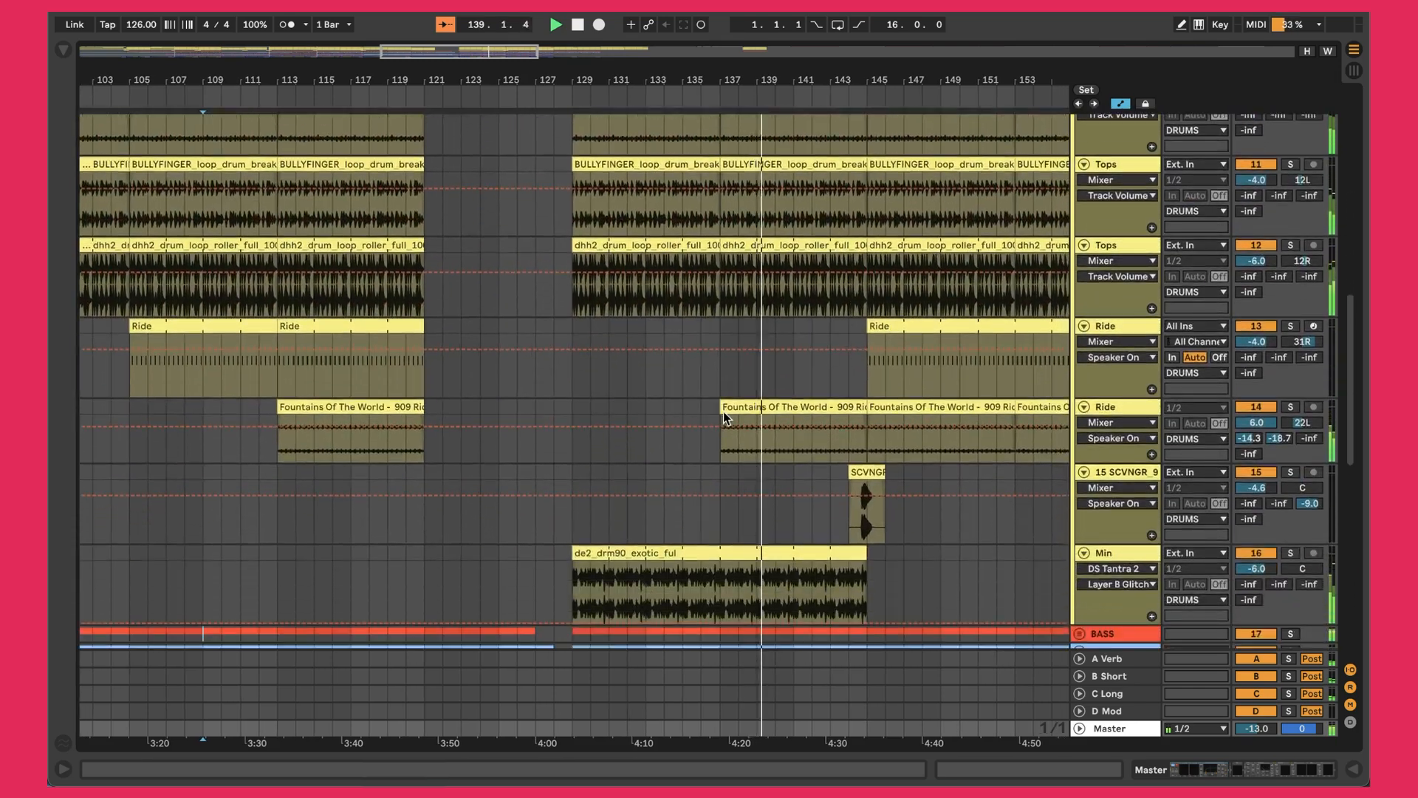
left_click(768, 407)
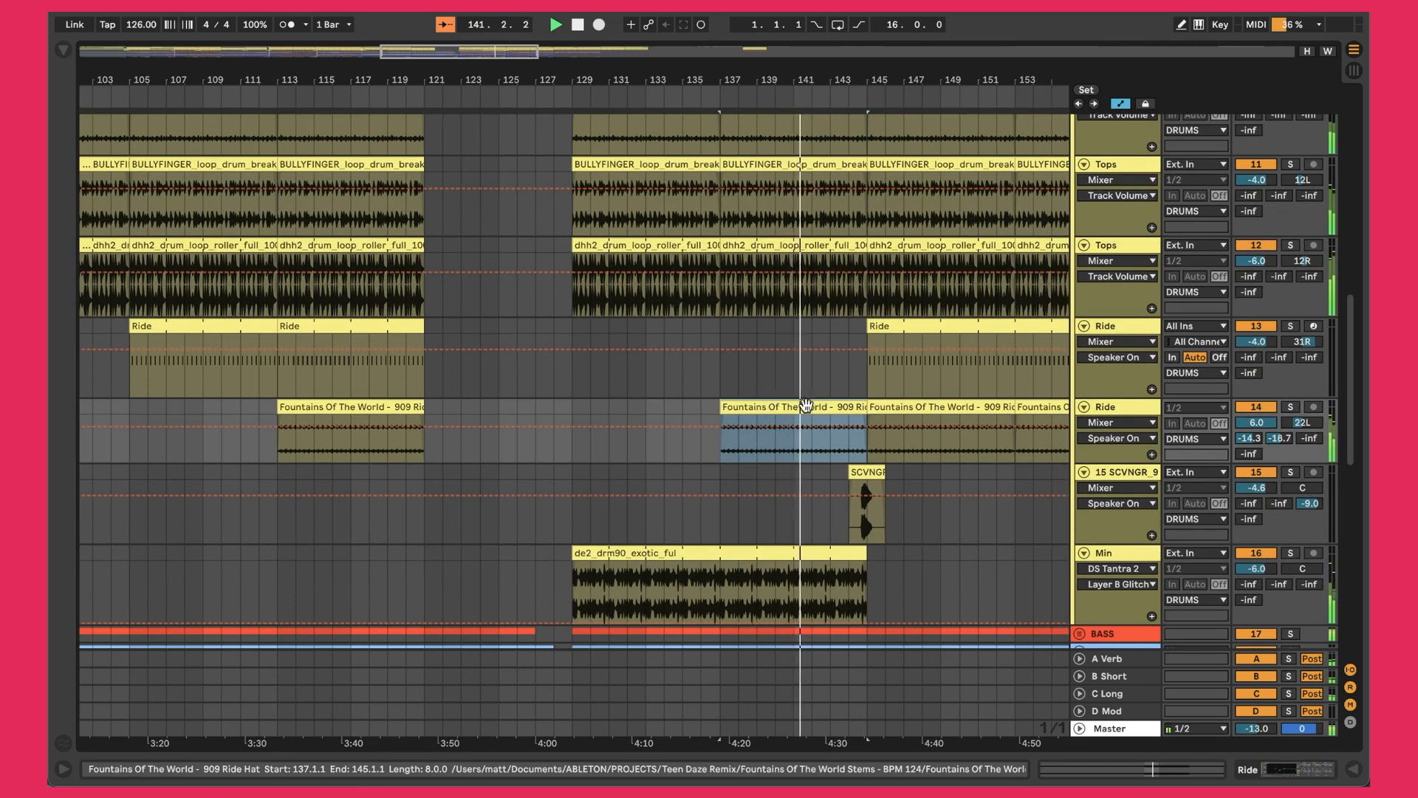
left_click(906, 325)
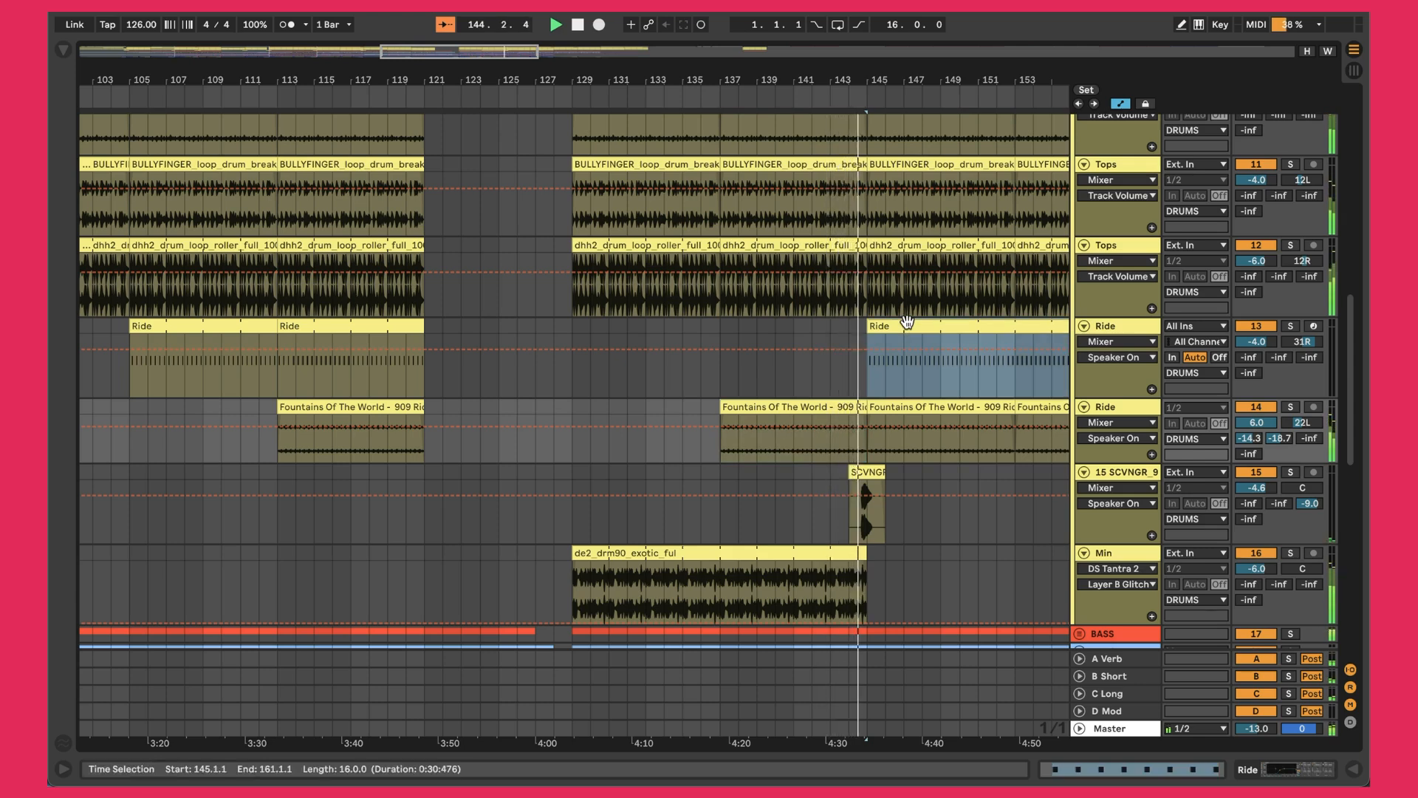
Step: Select the Main cymbal clip and the noise uplifter clip on the -18 track, both starting at bar 145
scroll(907, 323, "down", 15)
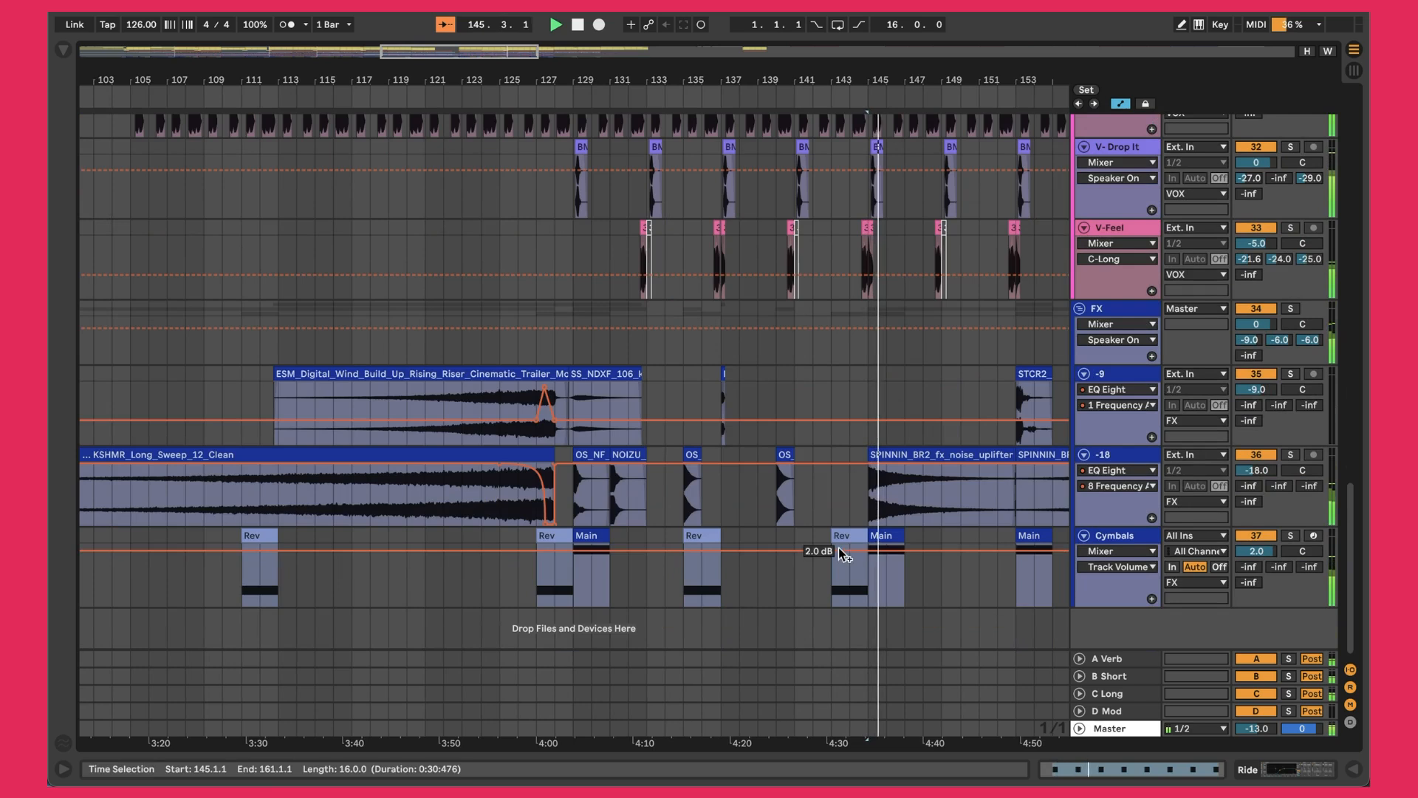
left_click(884, 536)
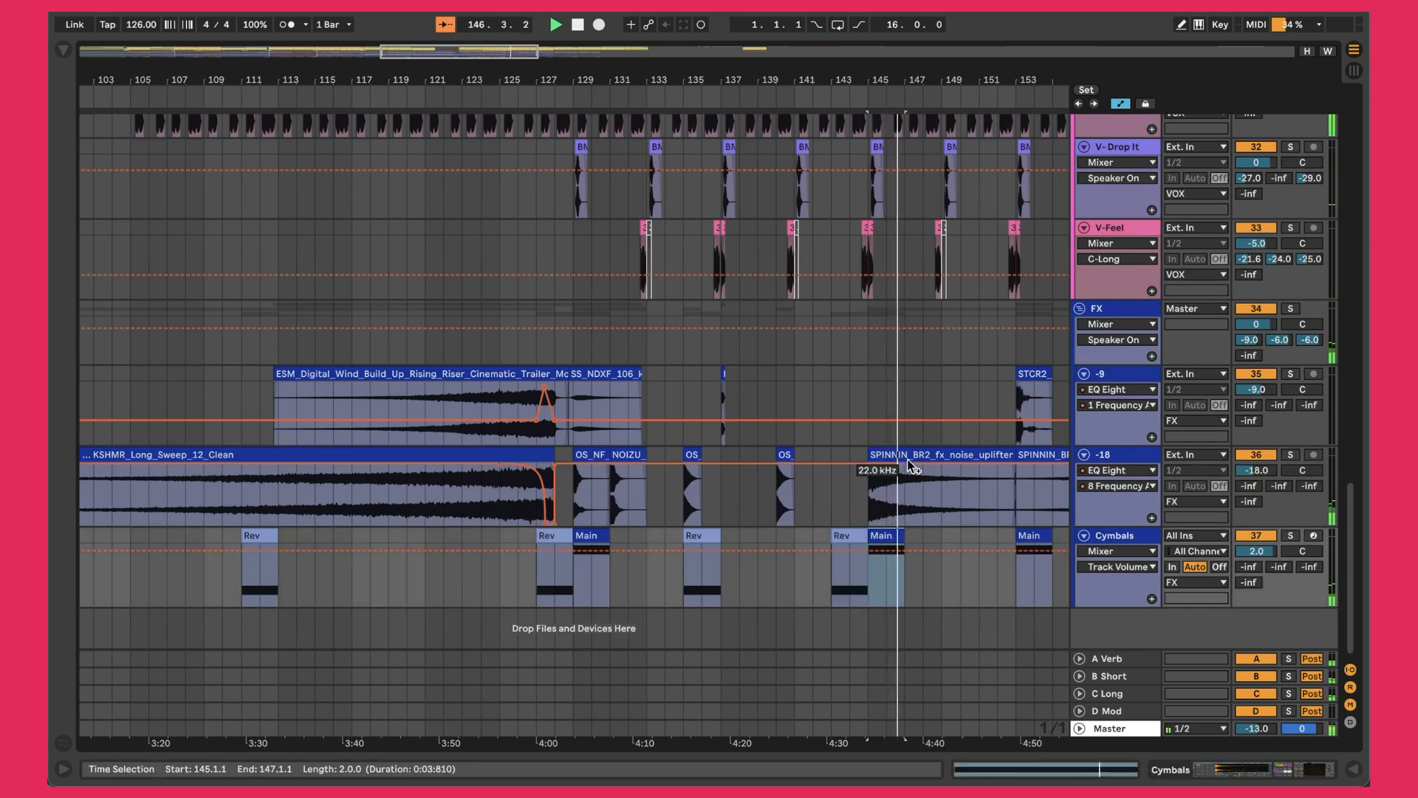
left_click(923, 487)
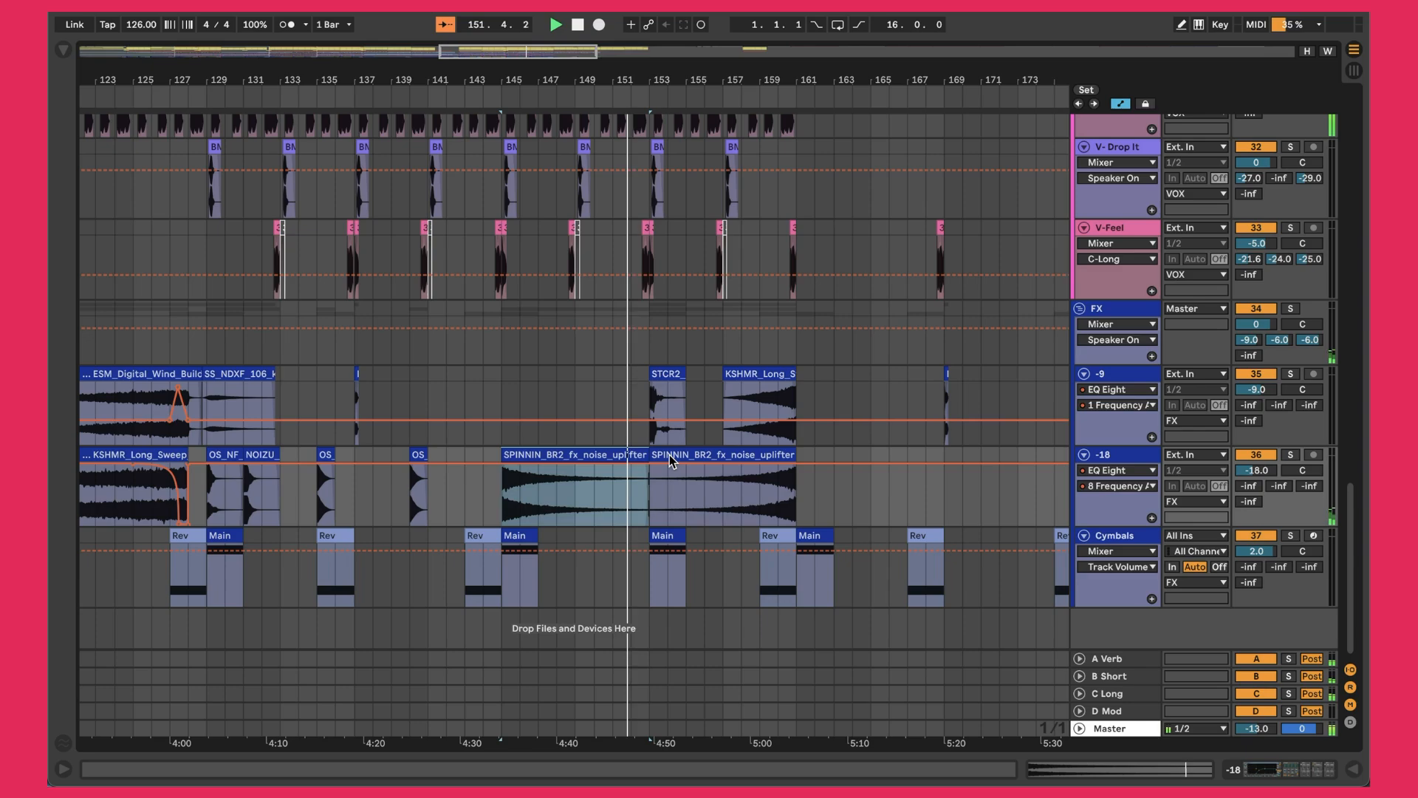
Step: Review the layers in the drop's second half from drums to FX and select the Main cymbal clip at bar 153
scroll(671, 459, "up", 15)
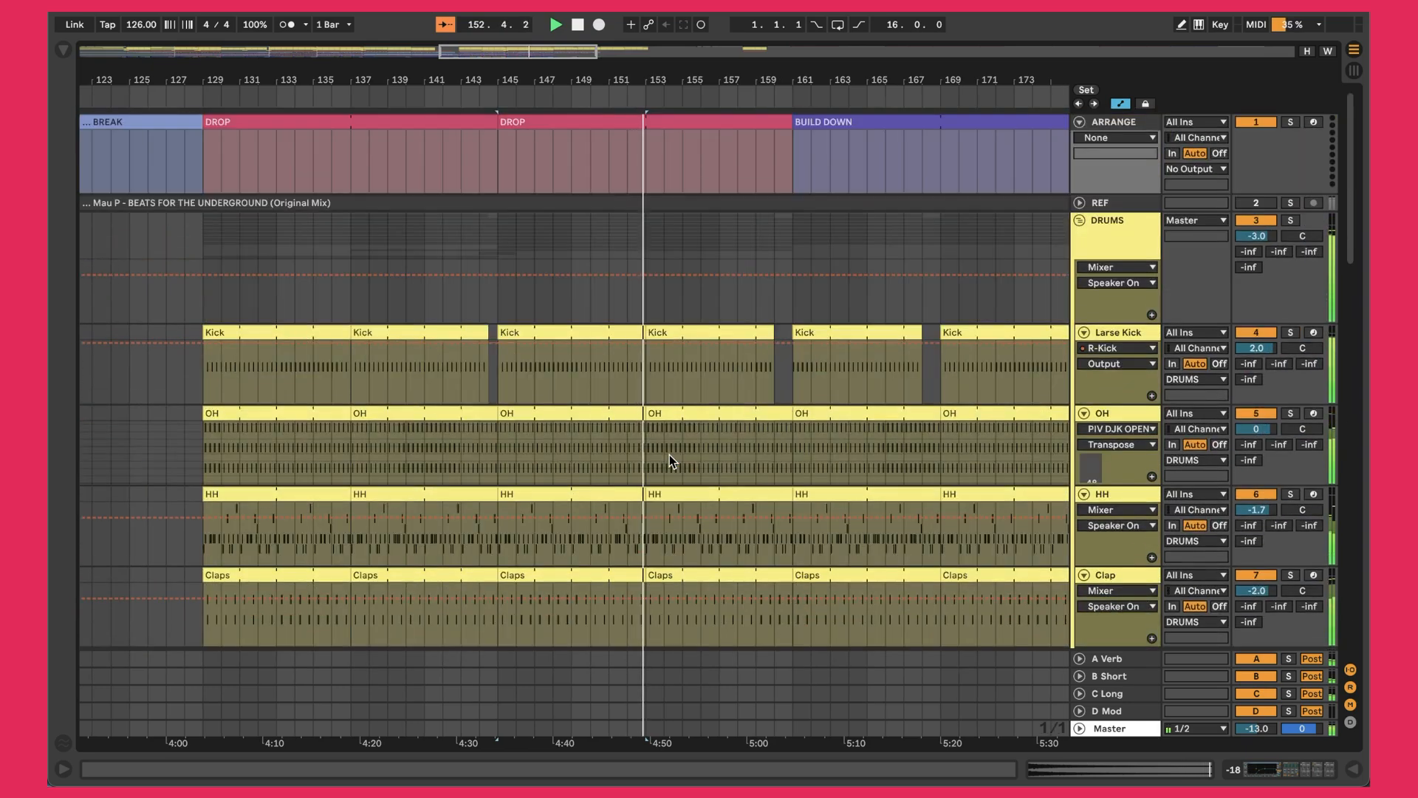
scroll(669, 455, "down", 10)
scroll(669, 456, "down", 15)
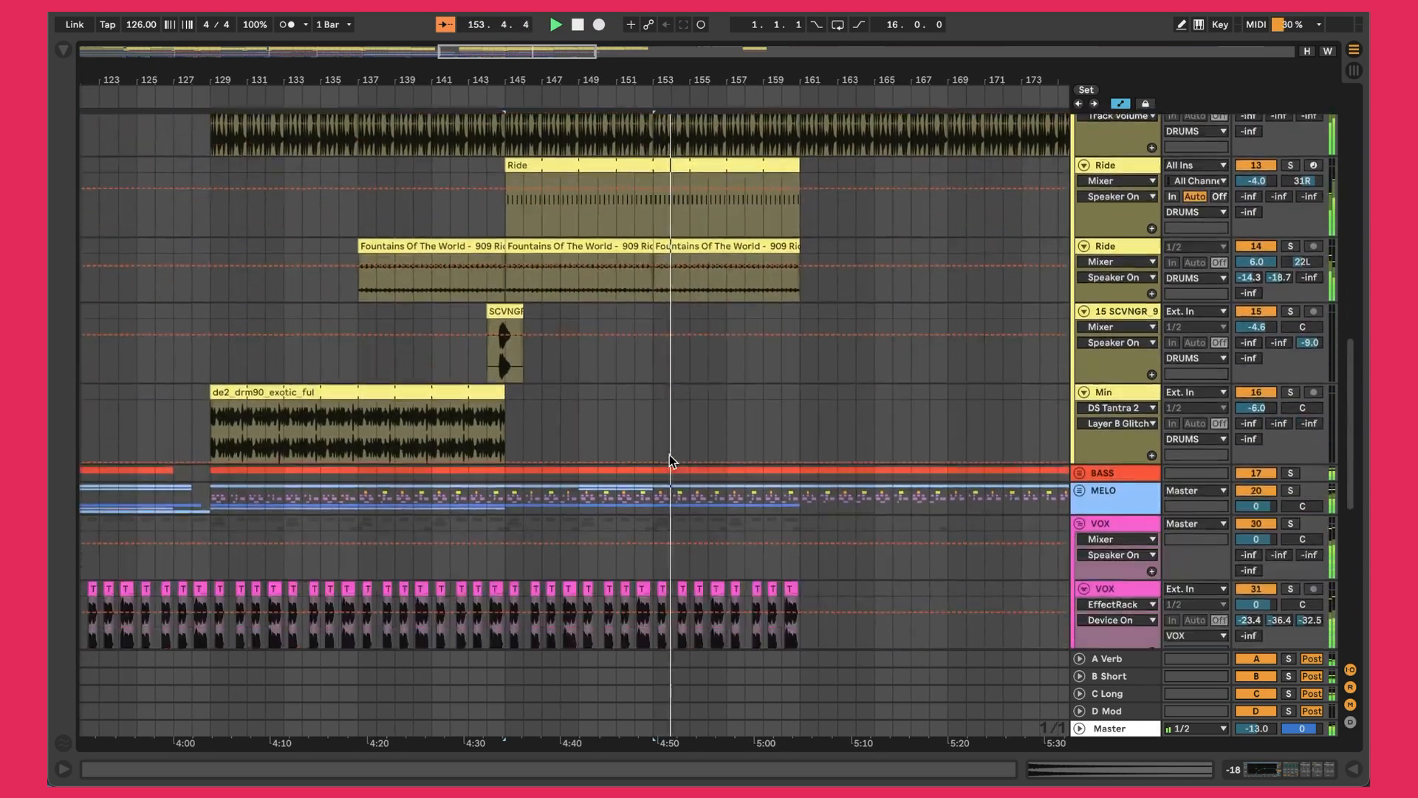
scroll(669, 461, "down", 5)
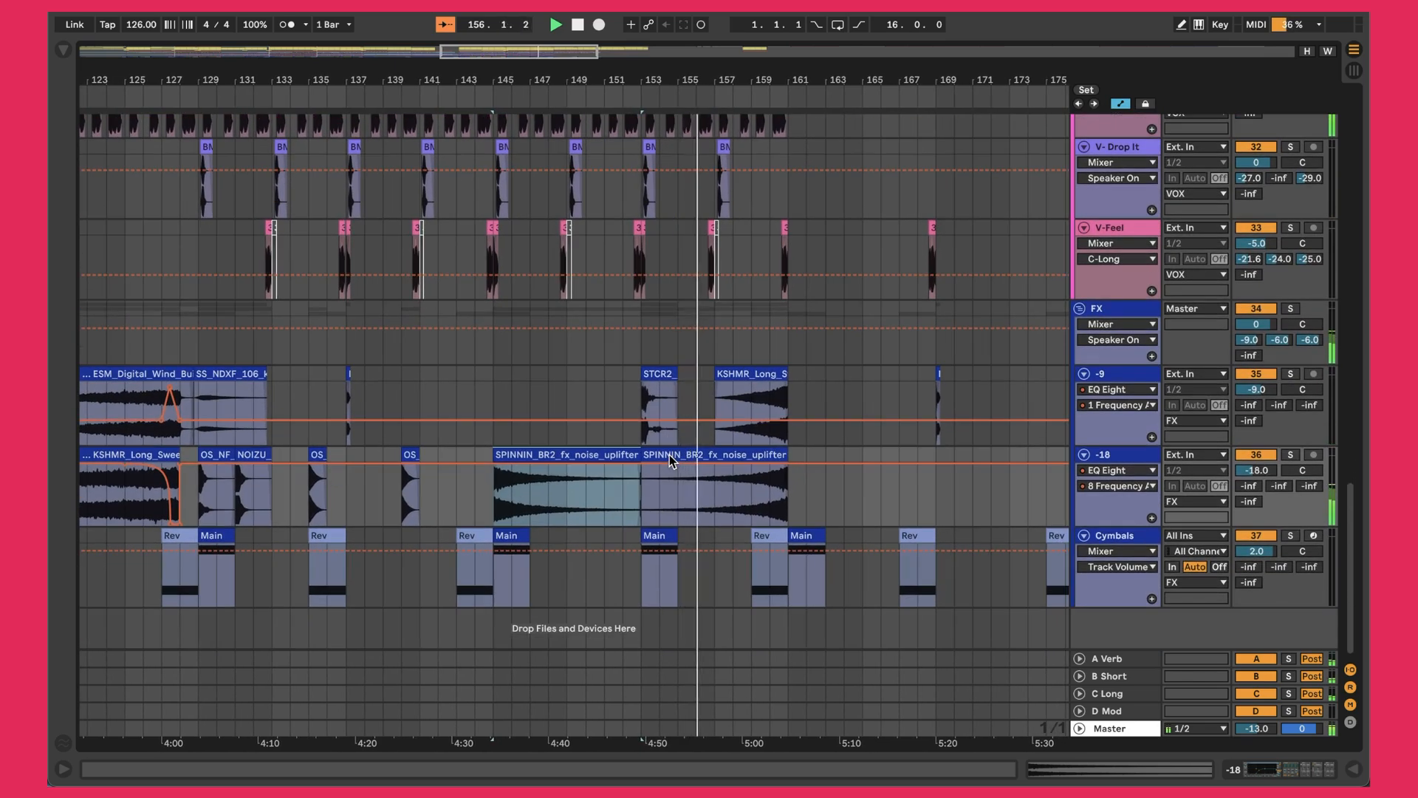
left_click(661, 537)
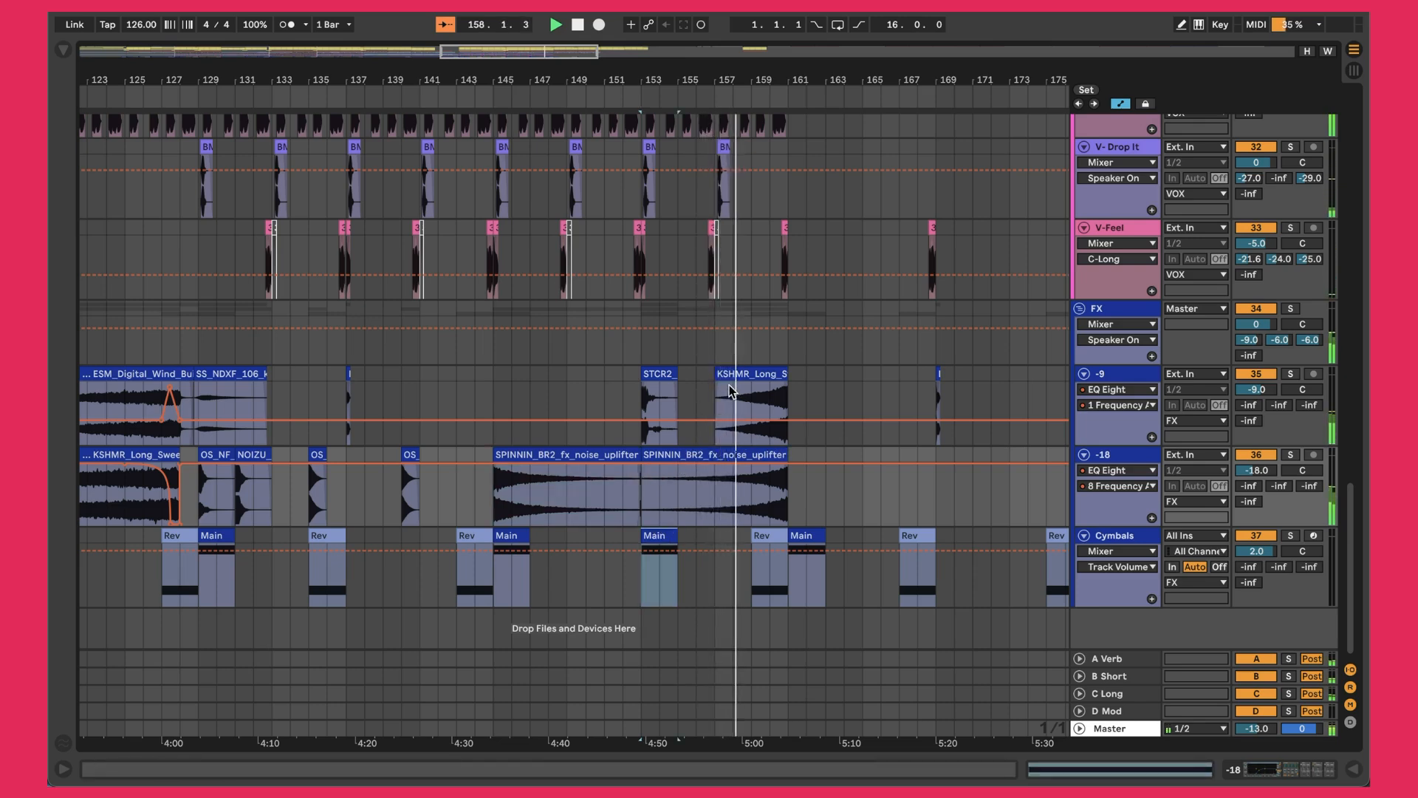
Step: Point out the kick gap before the build down by placing the insert mark on Larse Kick at bars 159 and 161
scroll(729, 395, "up", 20)
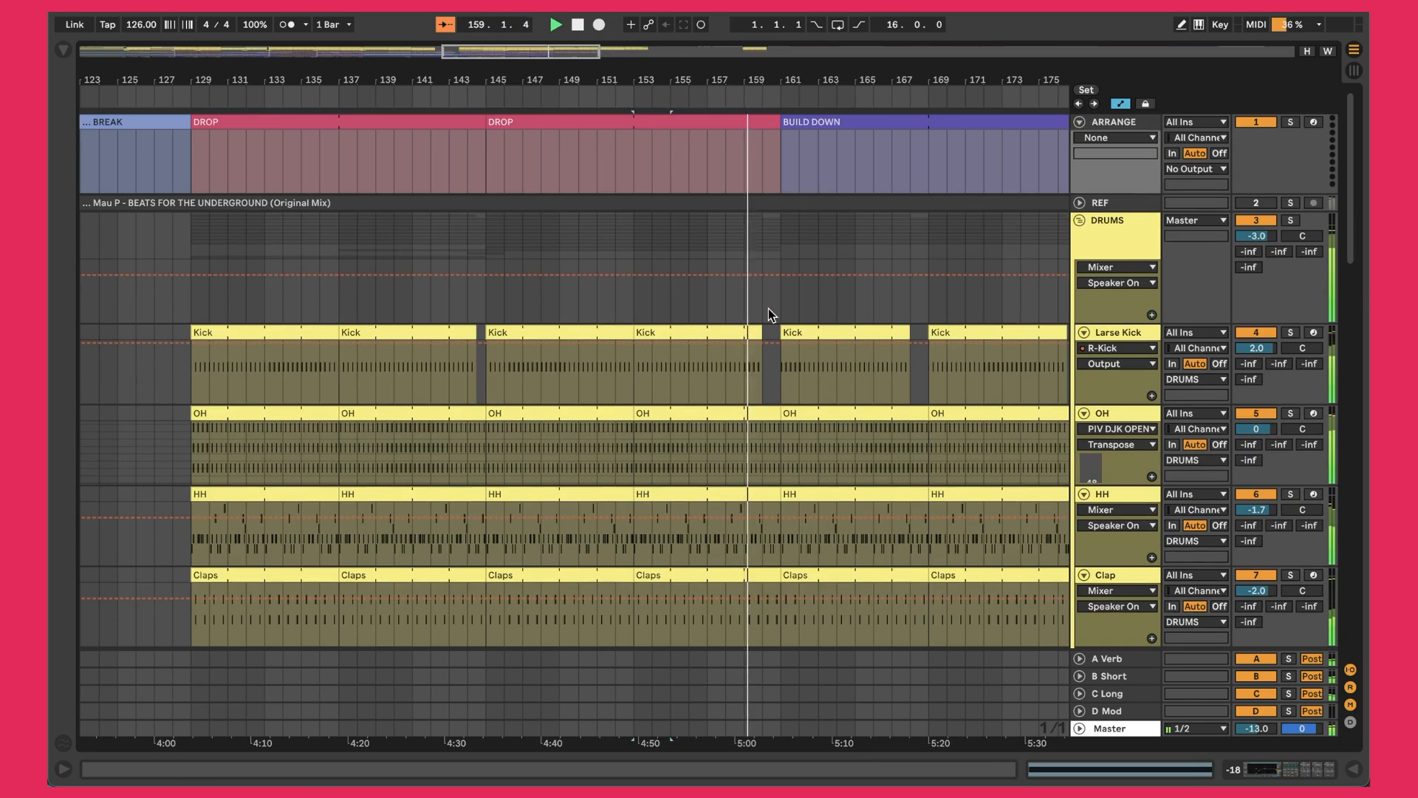
left_click(730, 361)
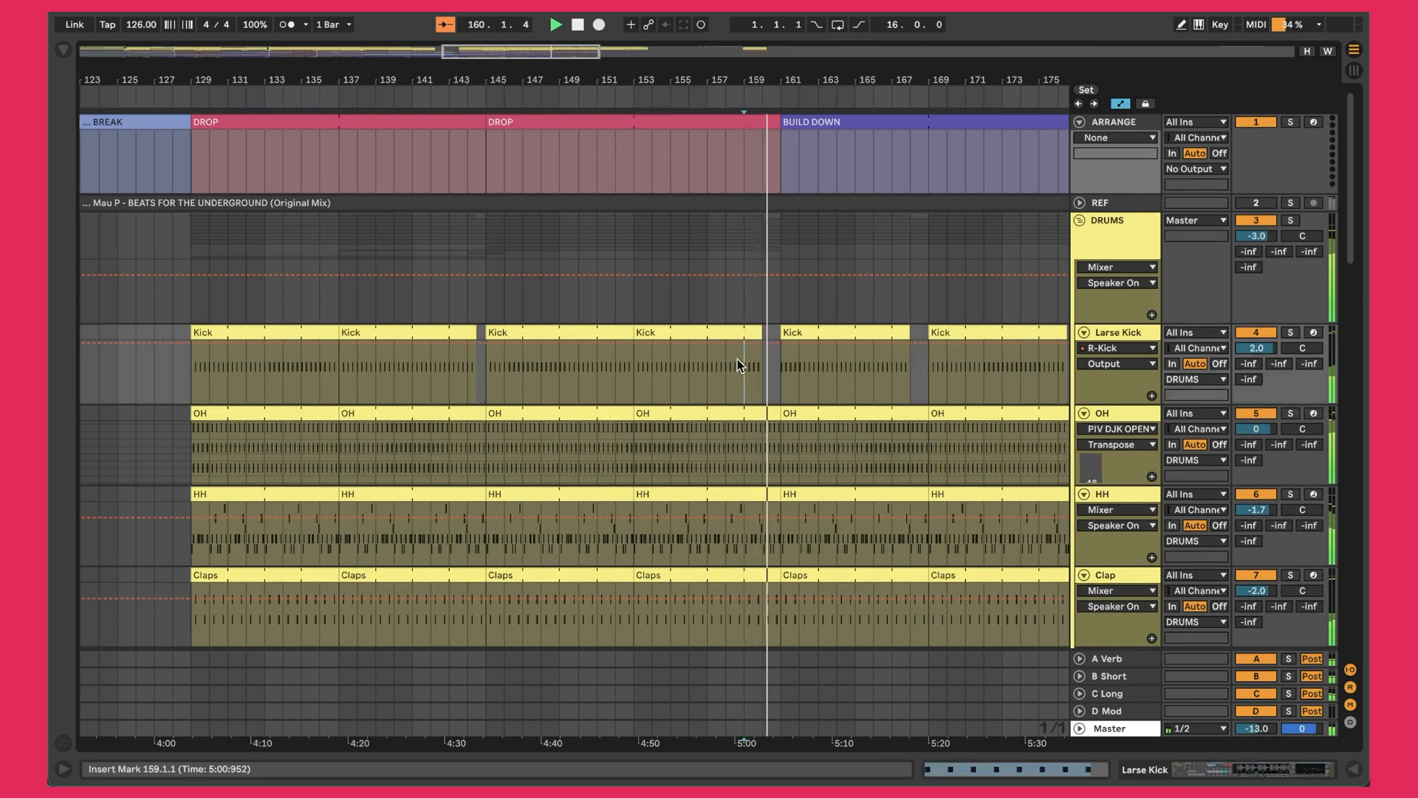
left_click(774, 365)
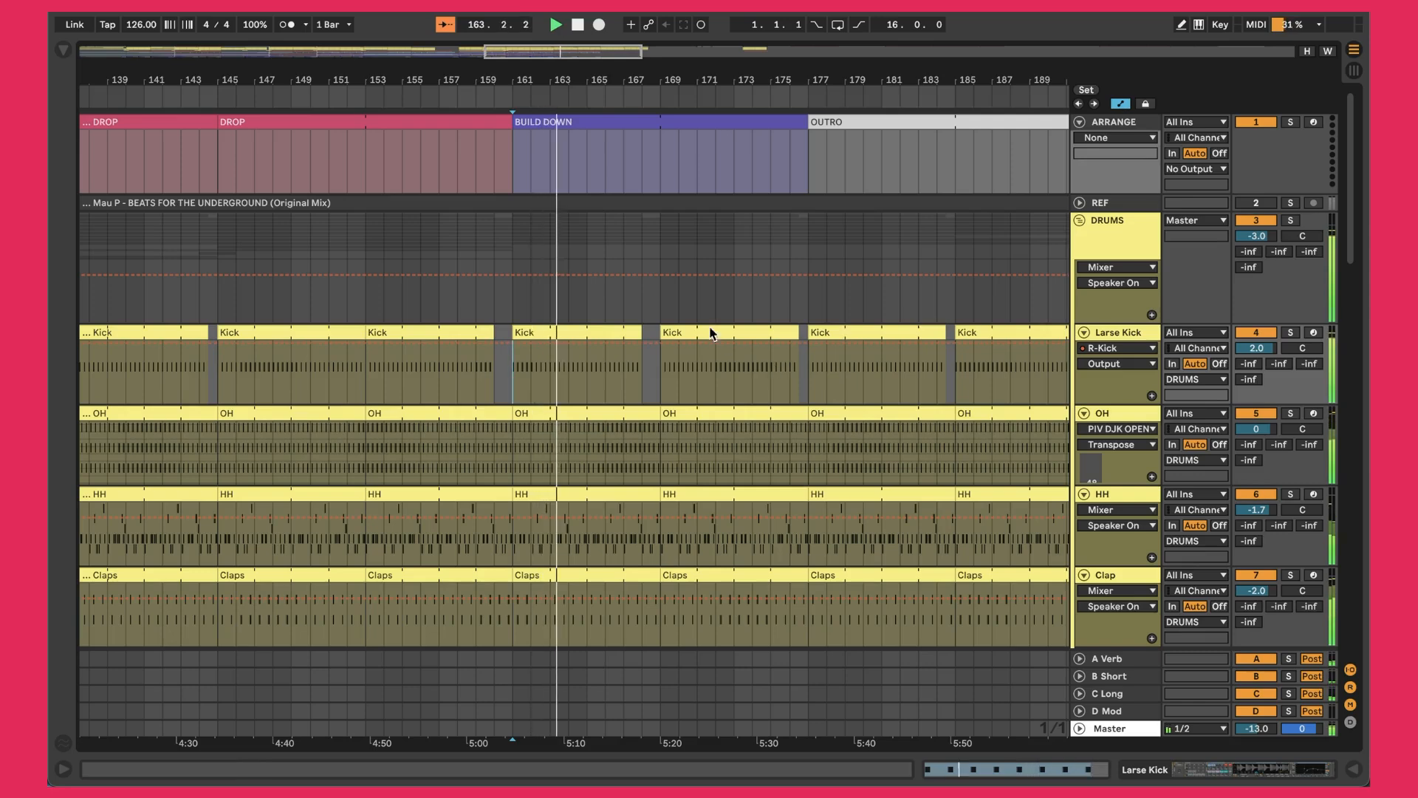
Step: Review which layers stop at the build down and select the V-Feel vocal leading into bar 169
scroll(659, 307, "down", 15)
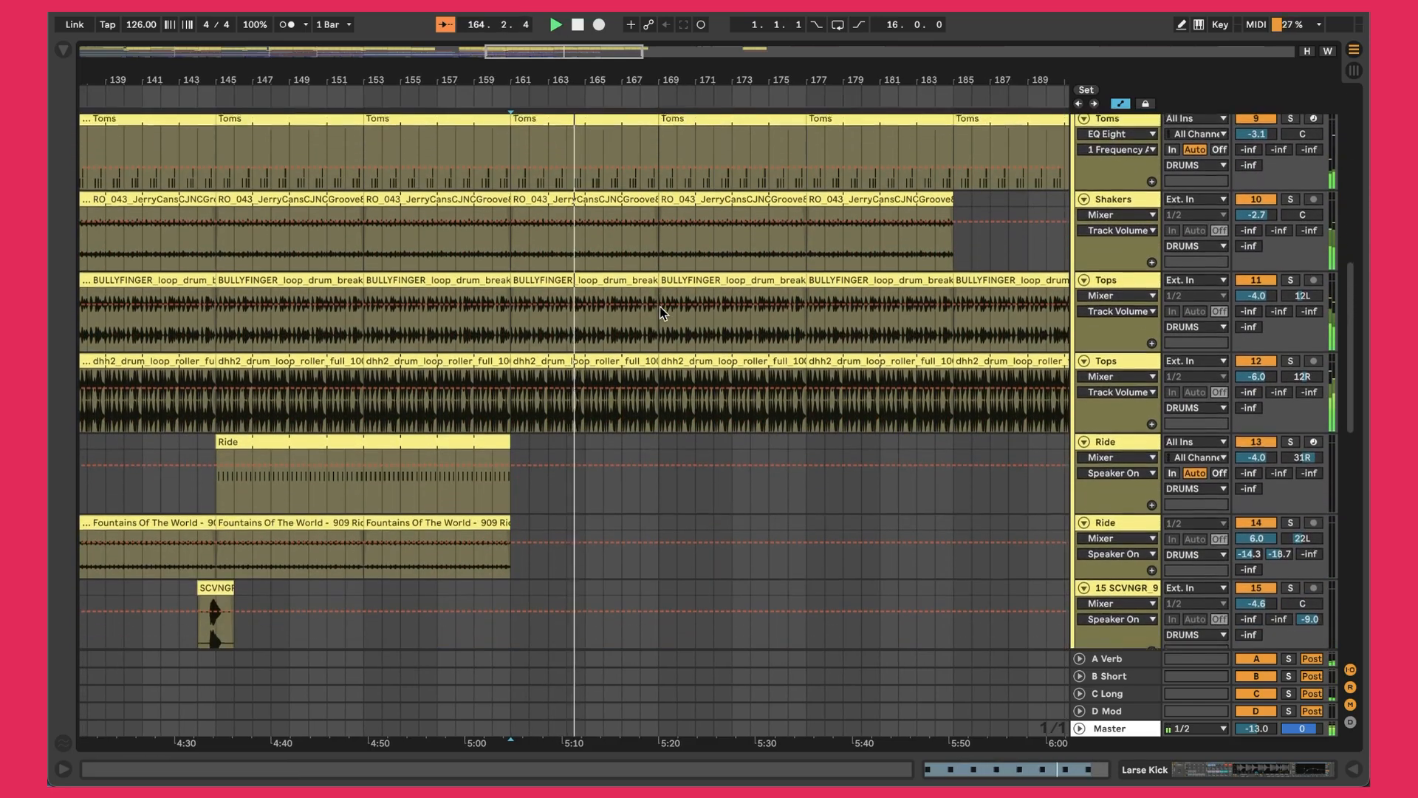
scroll(597, 260, "down", 10)
scroll(559, 241, "up", 5)
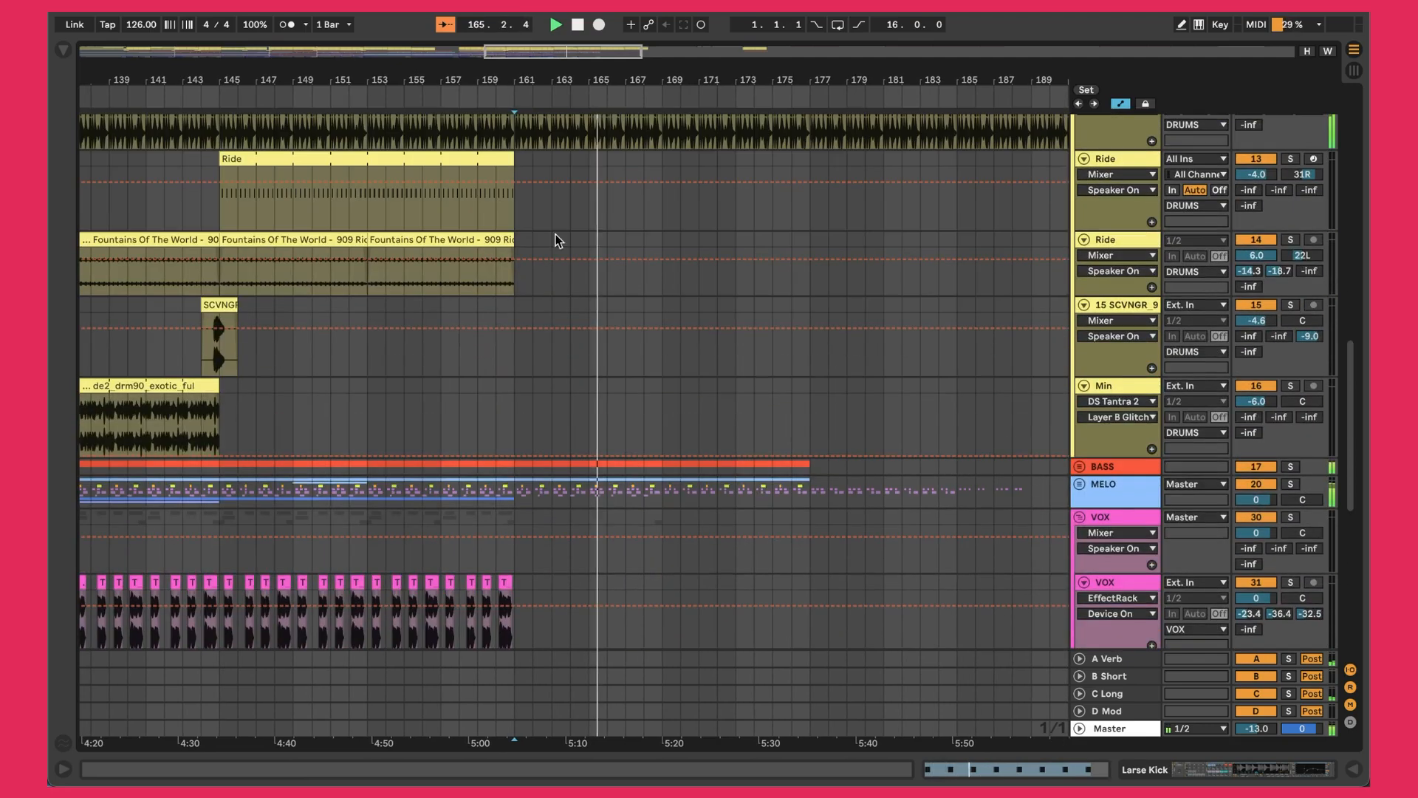
scroll(632, 222, "down", 5)
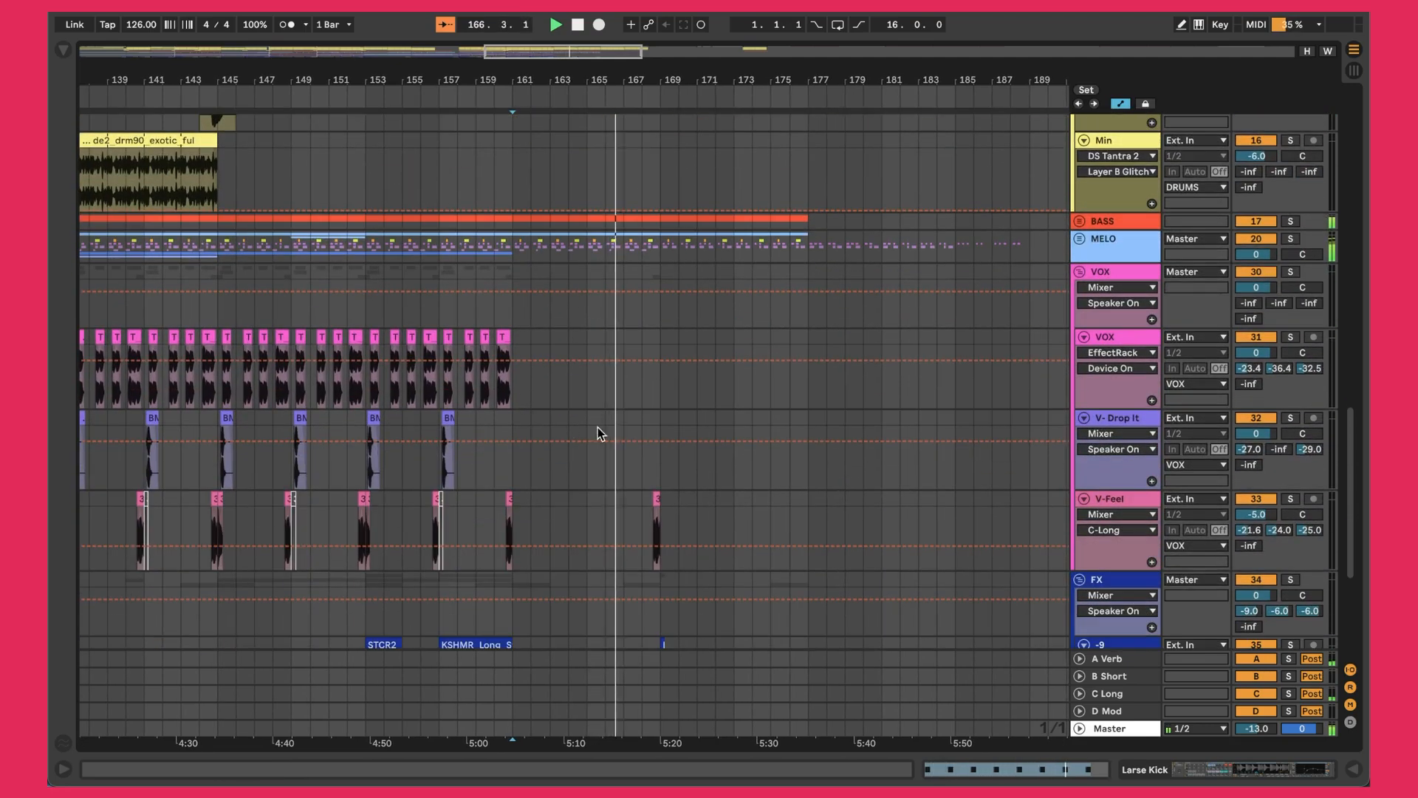
left_click(650, 502)
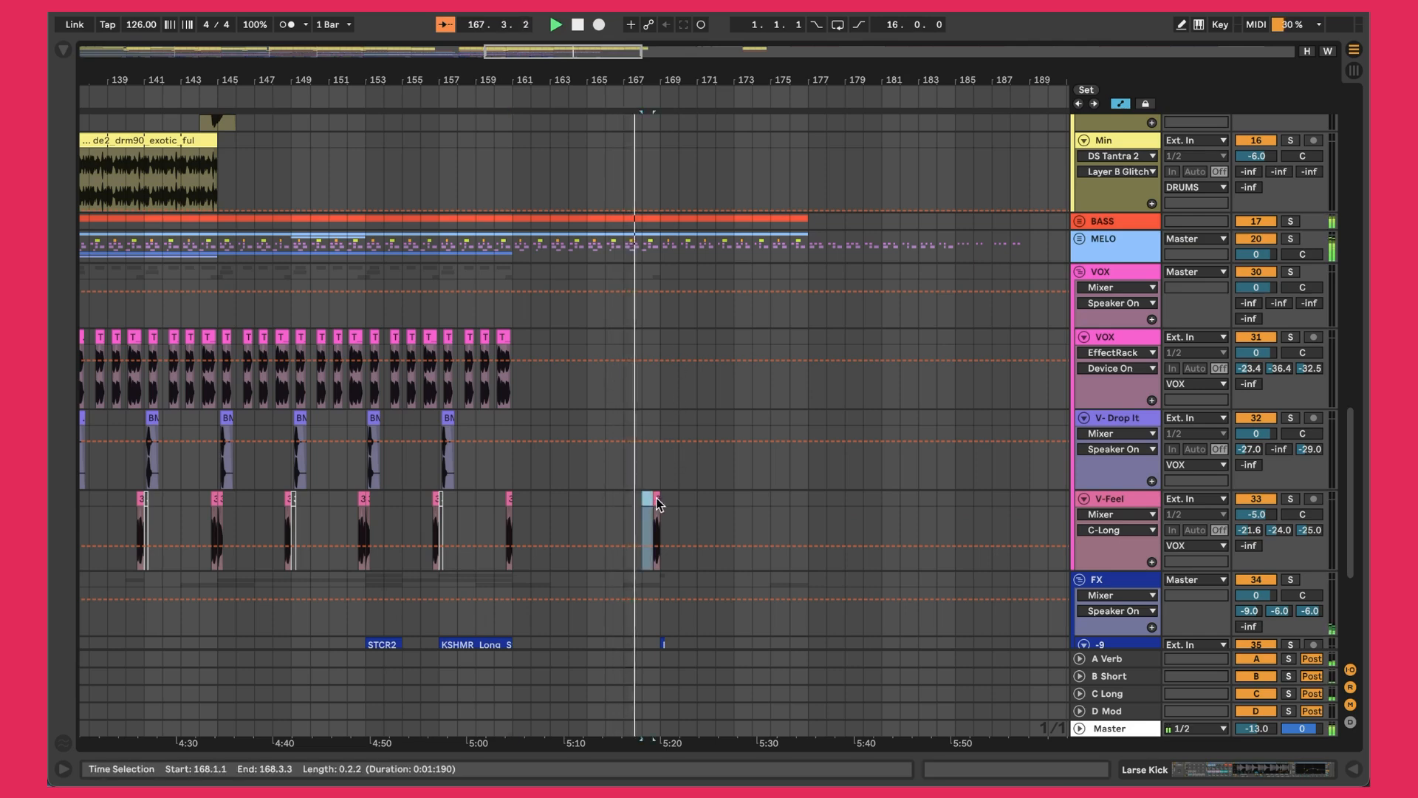
scroll(666, 503, "down", 5)
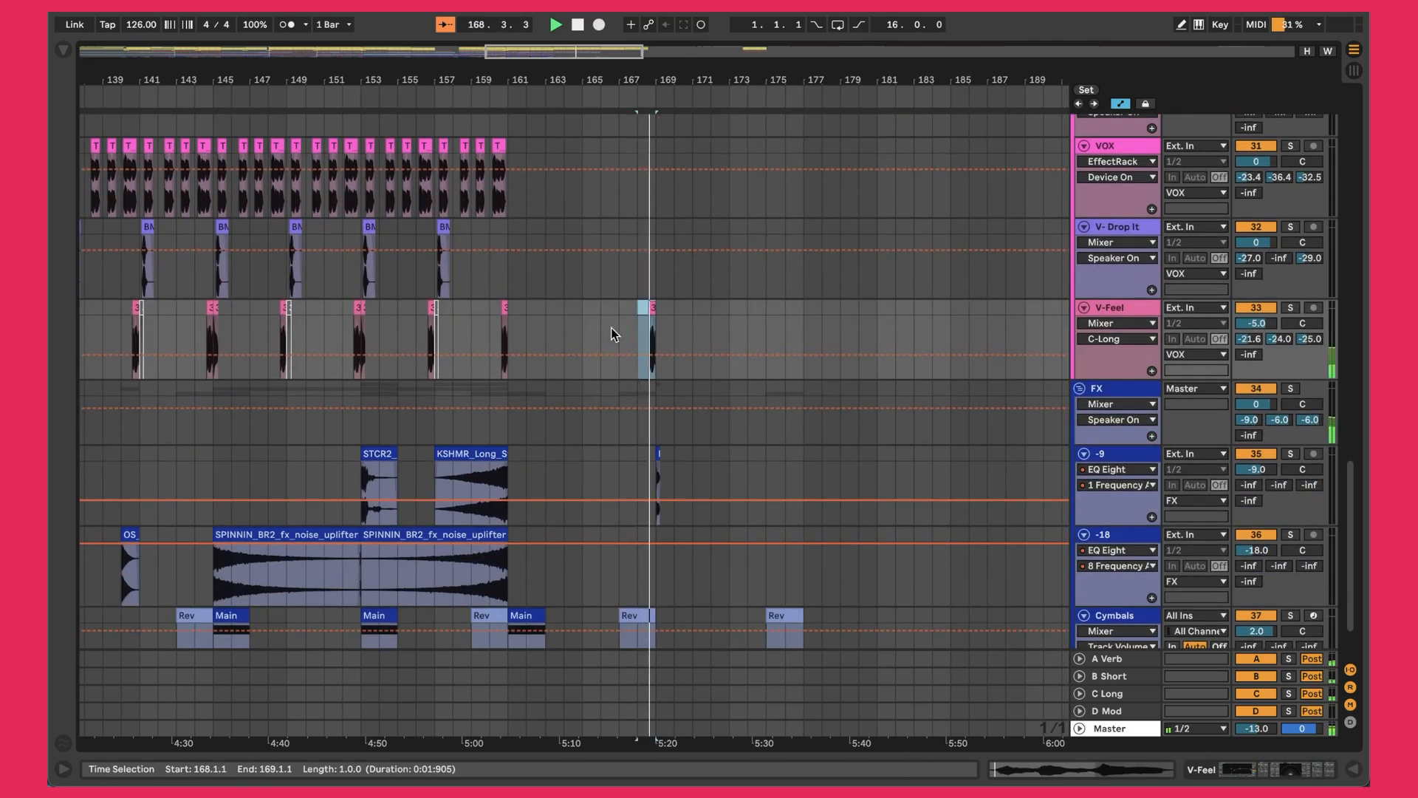
Step: Inspect the transition at bar 169 by selecting the short -9 FX clip and the Rev cymbal clip starting at bar 167
scroll(676, 333, "up", 20)
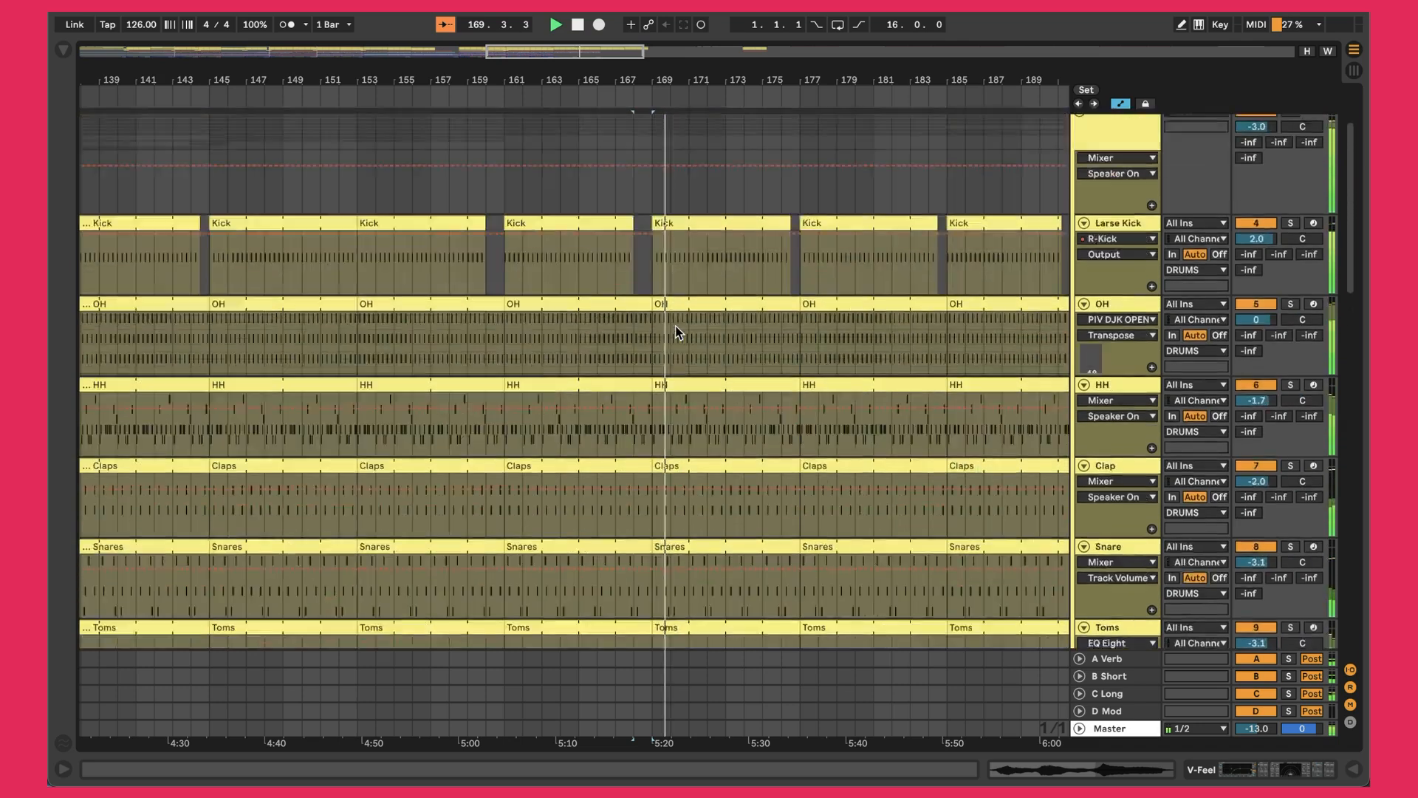
scroll(679, 333, "down", 20)
left_click(650, 371)
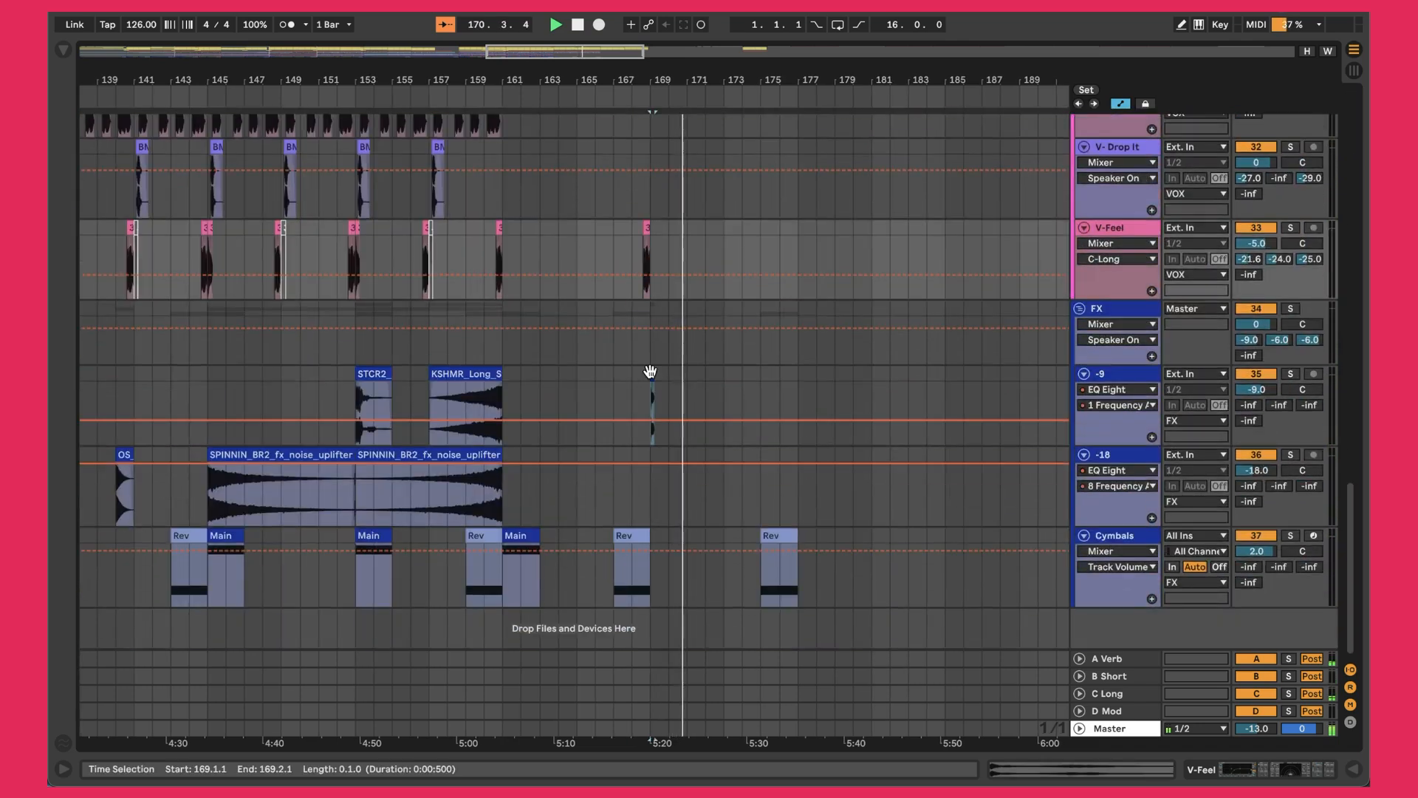
left_click(633, 547)
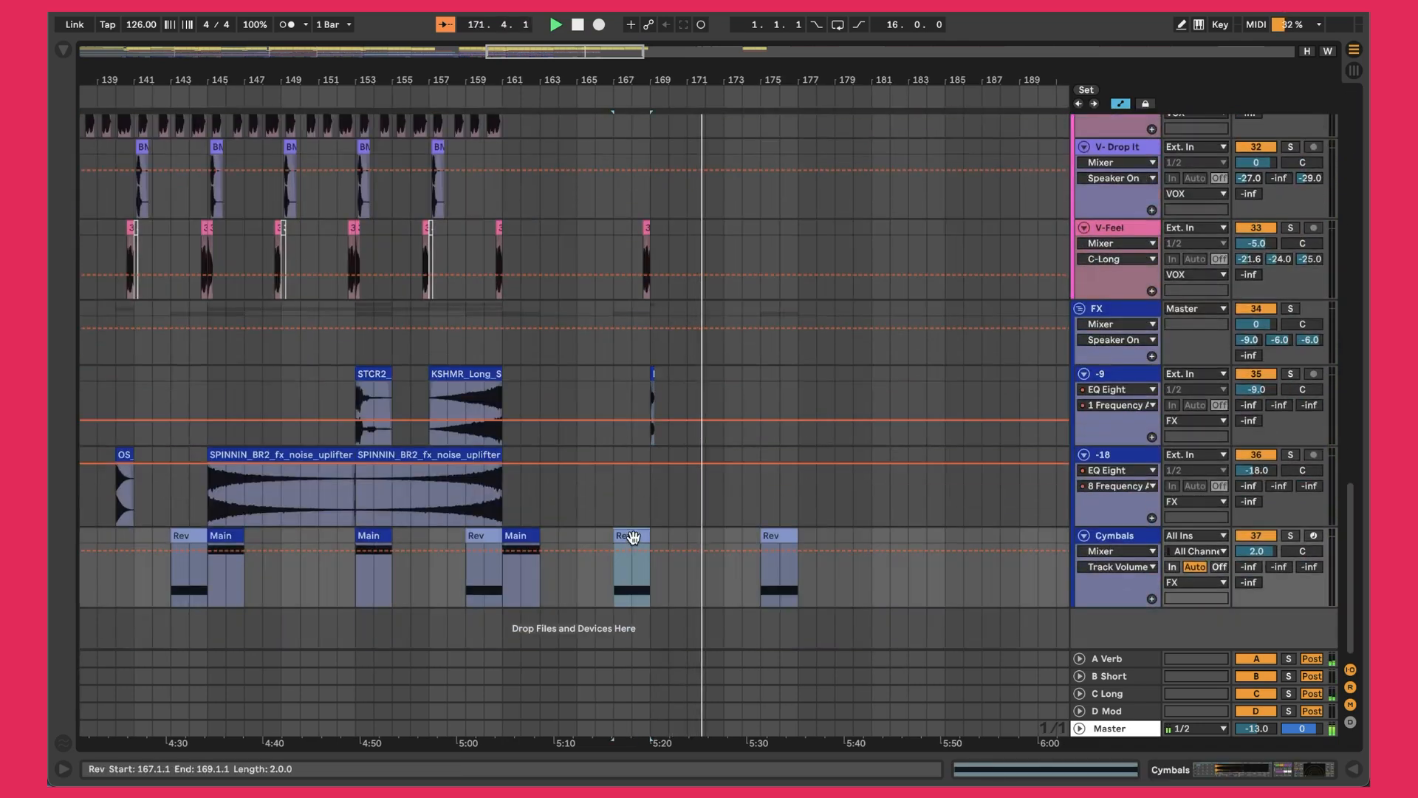
left_click(651, 379)
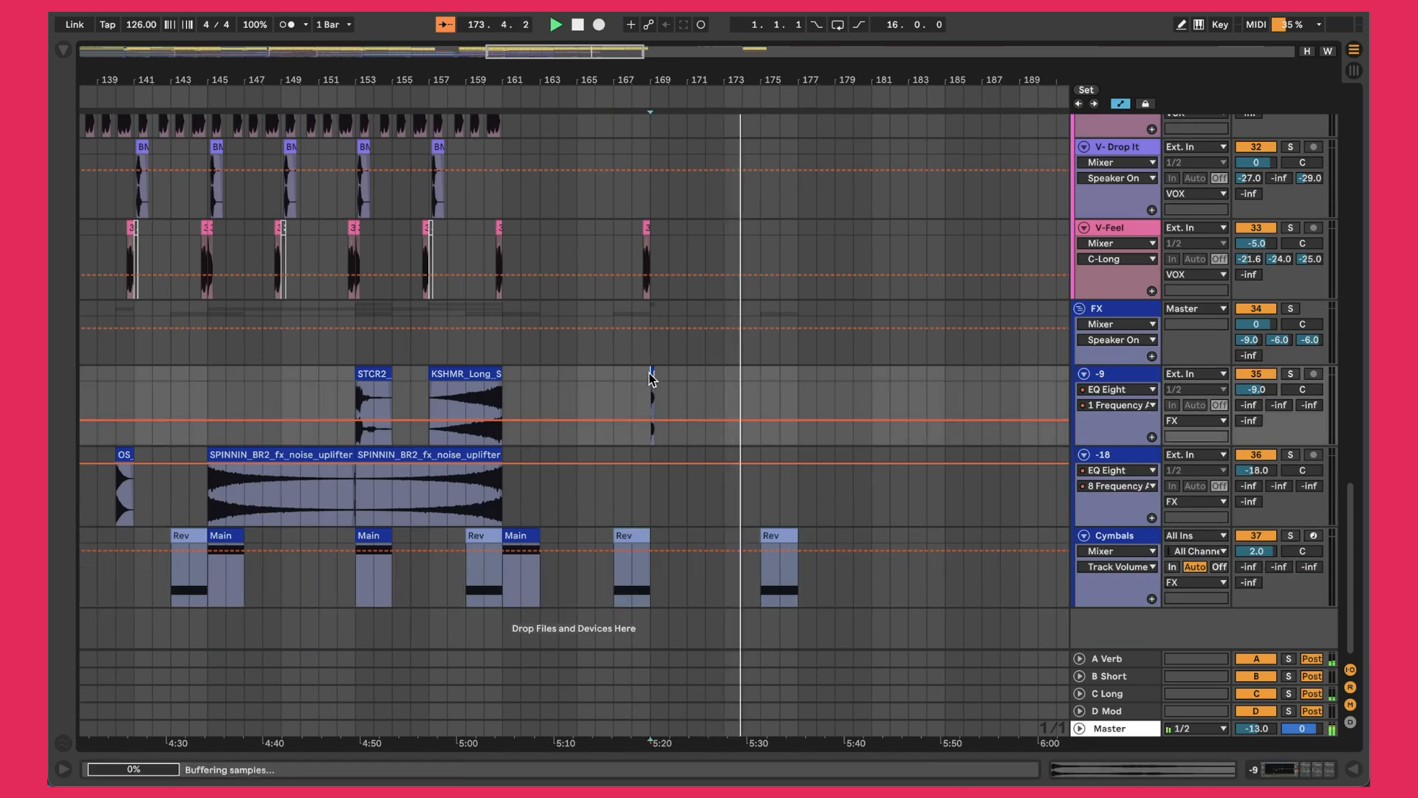
Step: Examine where the drum, bass and MELO layers end as the build down leads into the outro
scroll(652, 378, "up", 10)
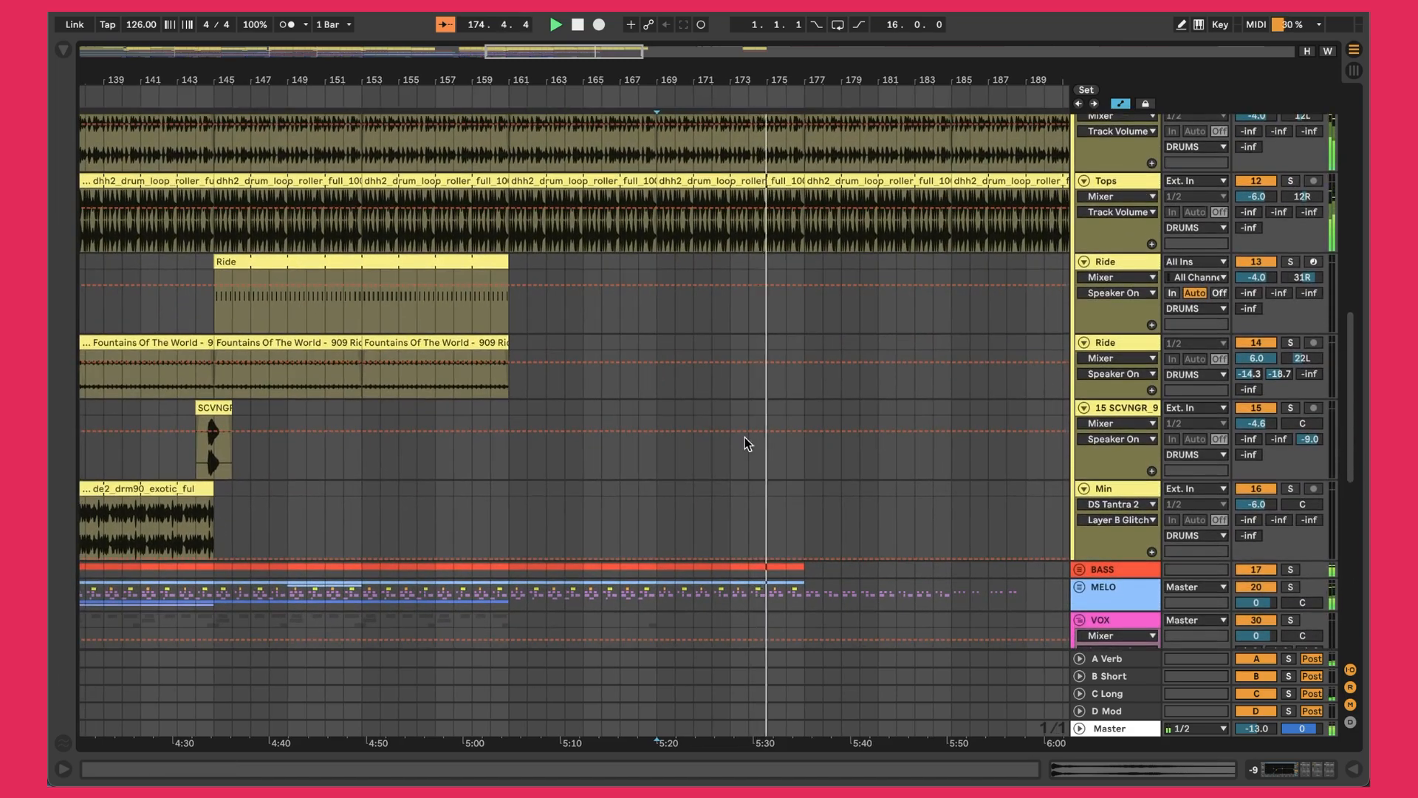
scroll(744, 443, "down", 10)
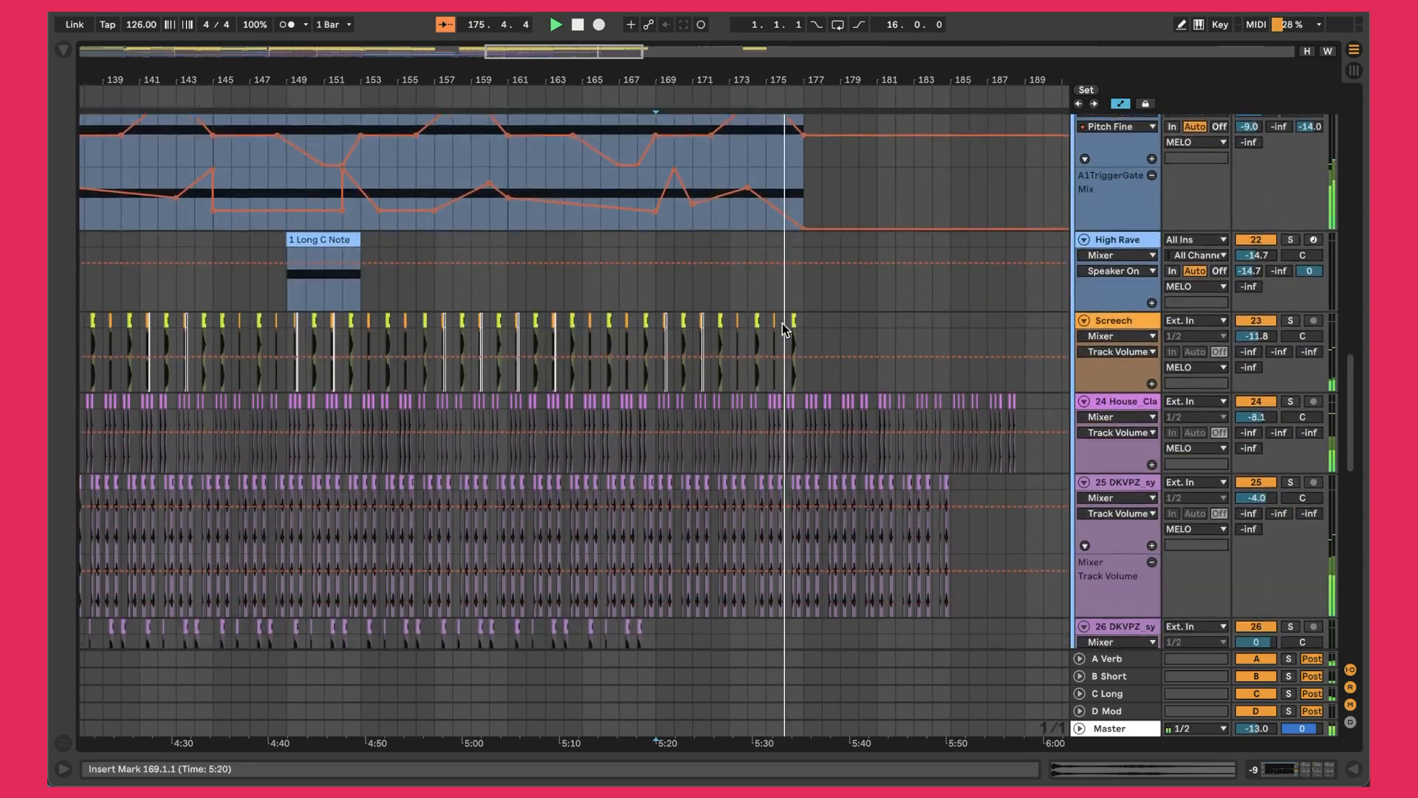
scroll(782, 329, "up", 15)
scroll(782, 328, "down", 5)
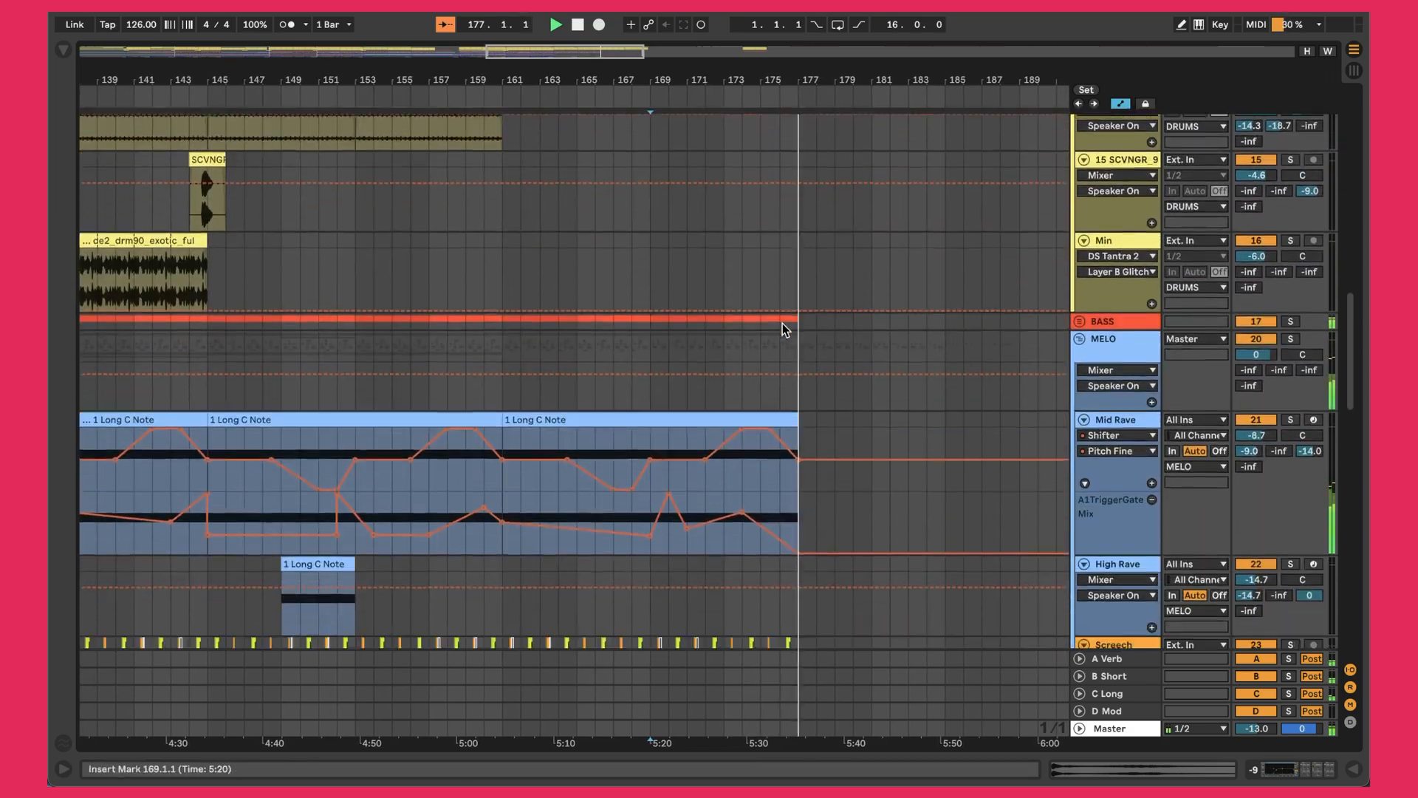
scroll(784, 330, "up", 12)
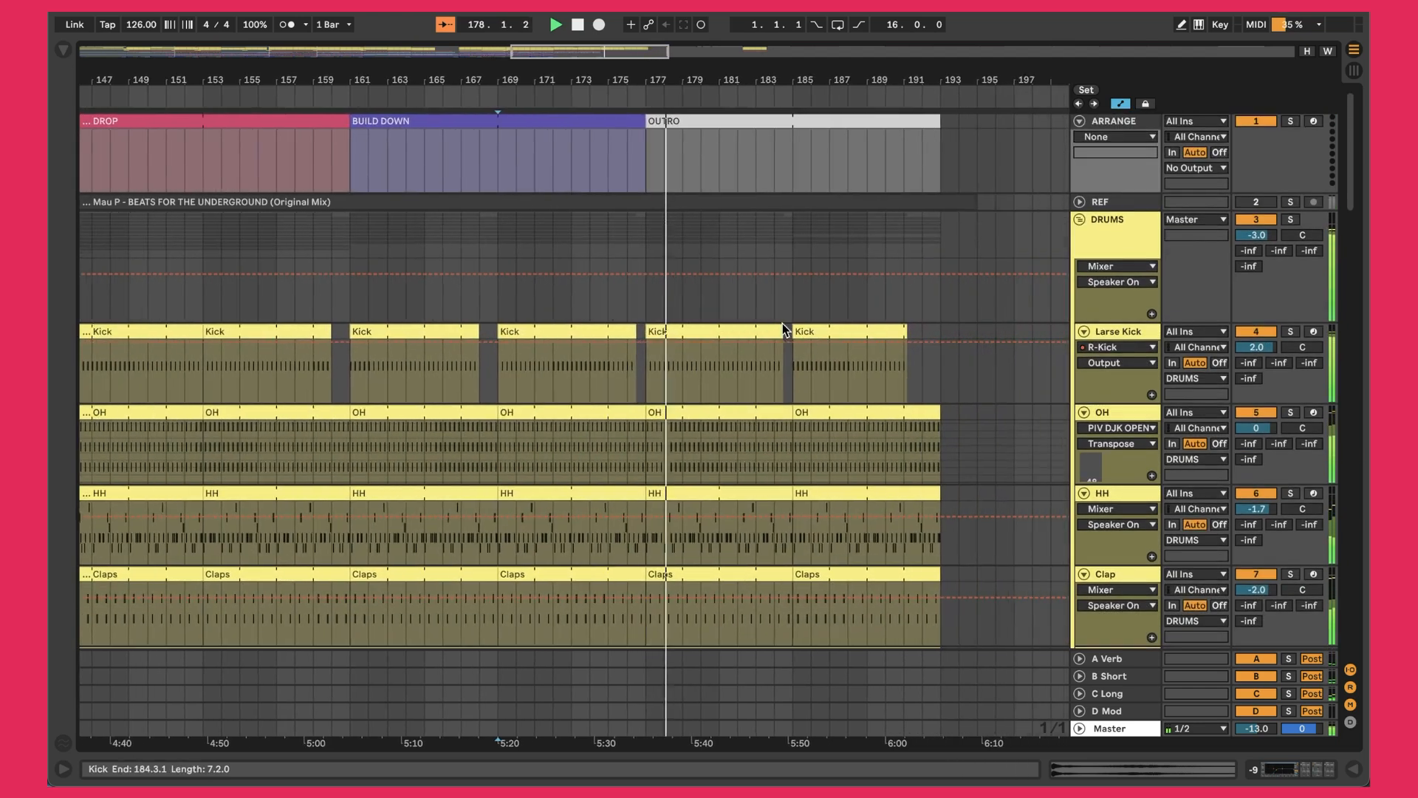
Step: Review the remaining outro layers and select the last Kick clip, starting at bar 185
scroll(782, 322, "right", 1)
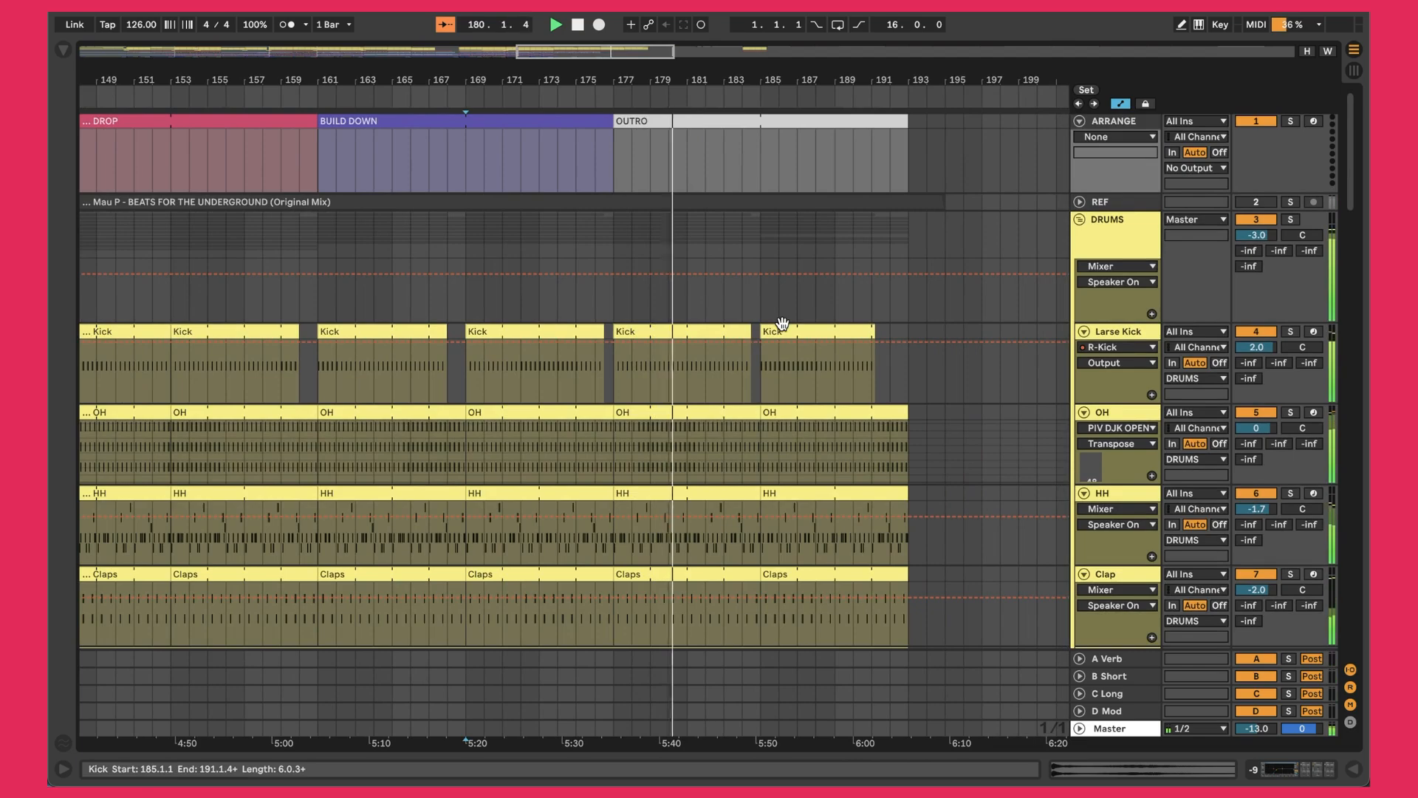
scroll(782, 323, "down", 15)
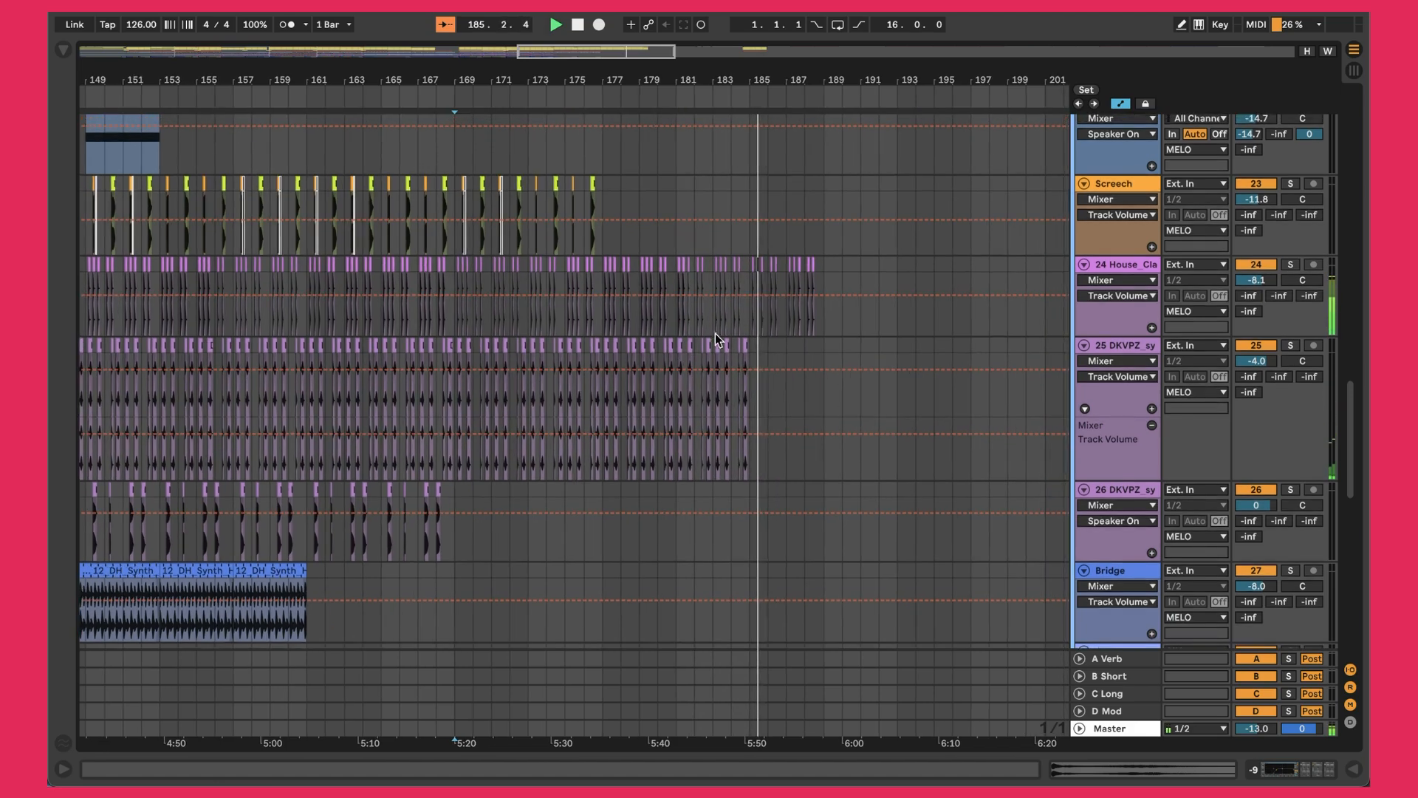
scroll(839, 371, "up", 10)
scroll(818, 353, "up", 5)
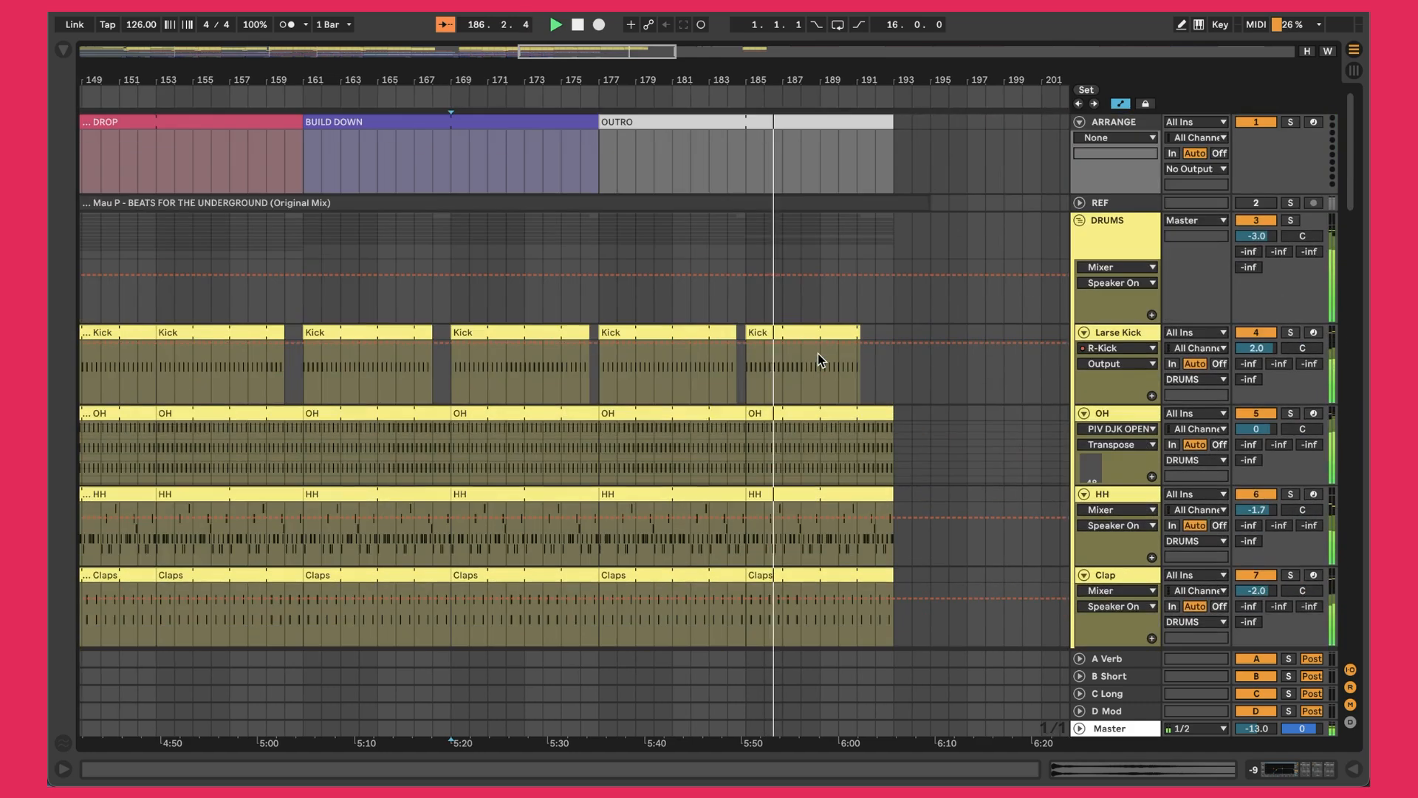
left_click(805, 334)
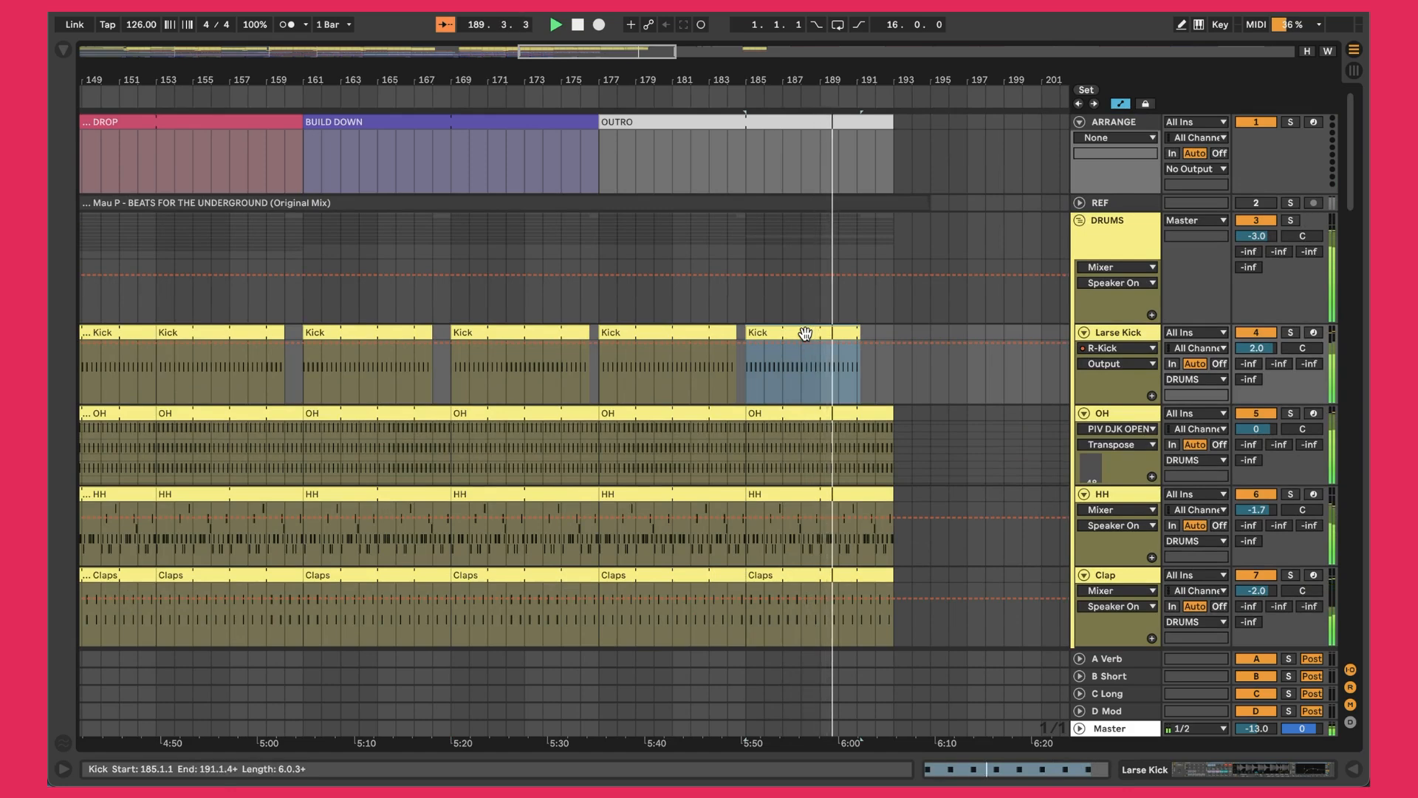
Step: Check how the remaining drum tracks end in the outro and zoom out to the whole arrangement
scroll(805, 334, "down", 3)
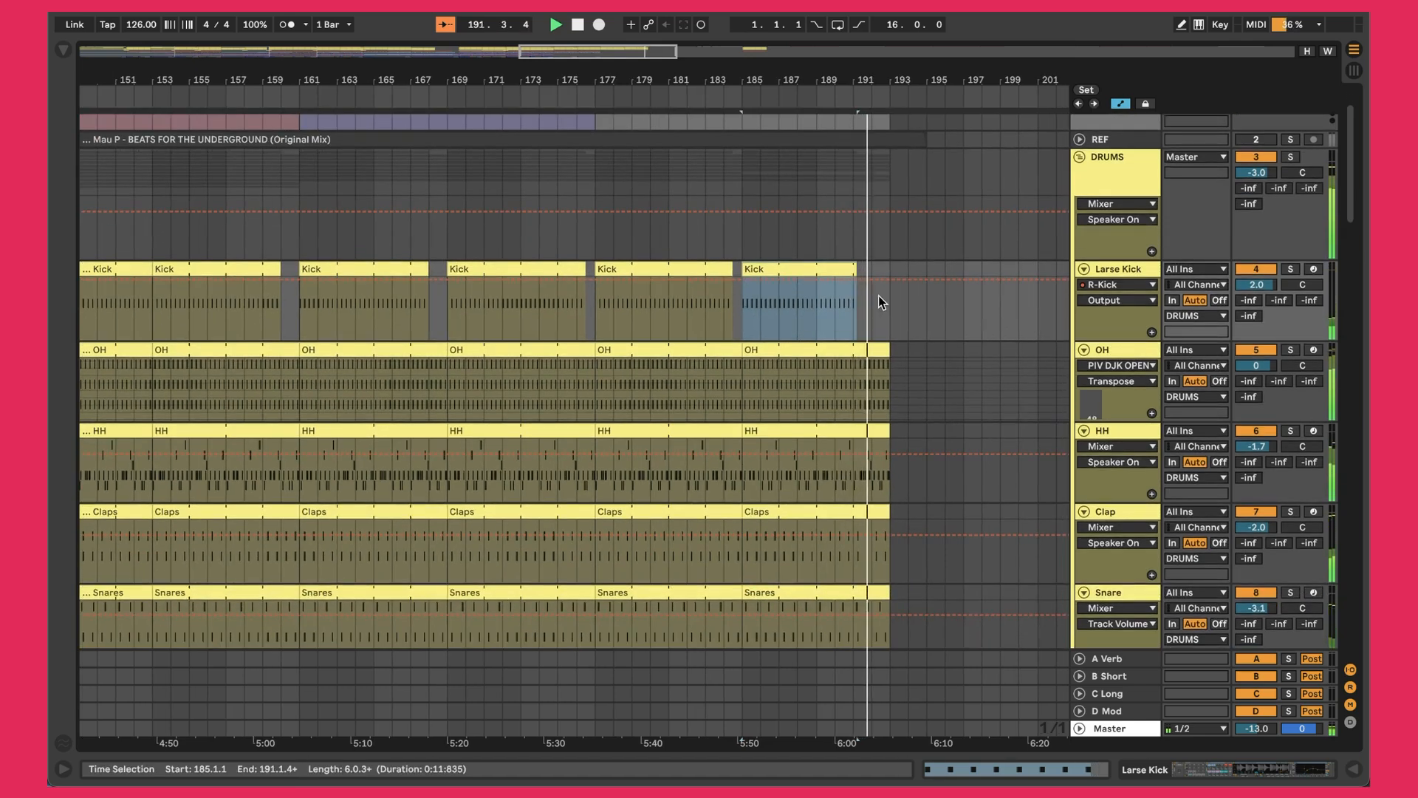
scroll(879, 300, "down", 20)
scroll(879, 299, "down", 6)
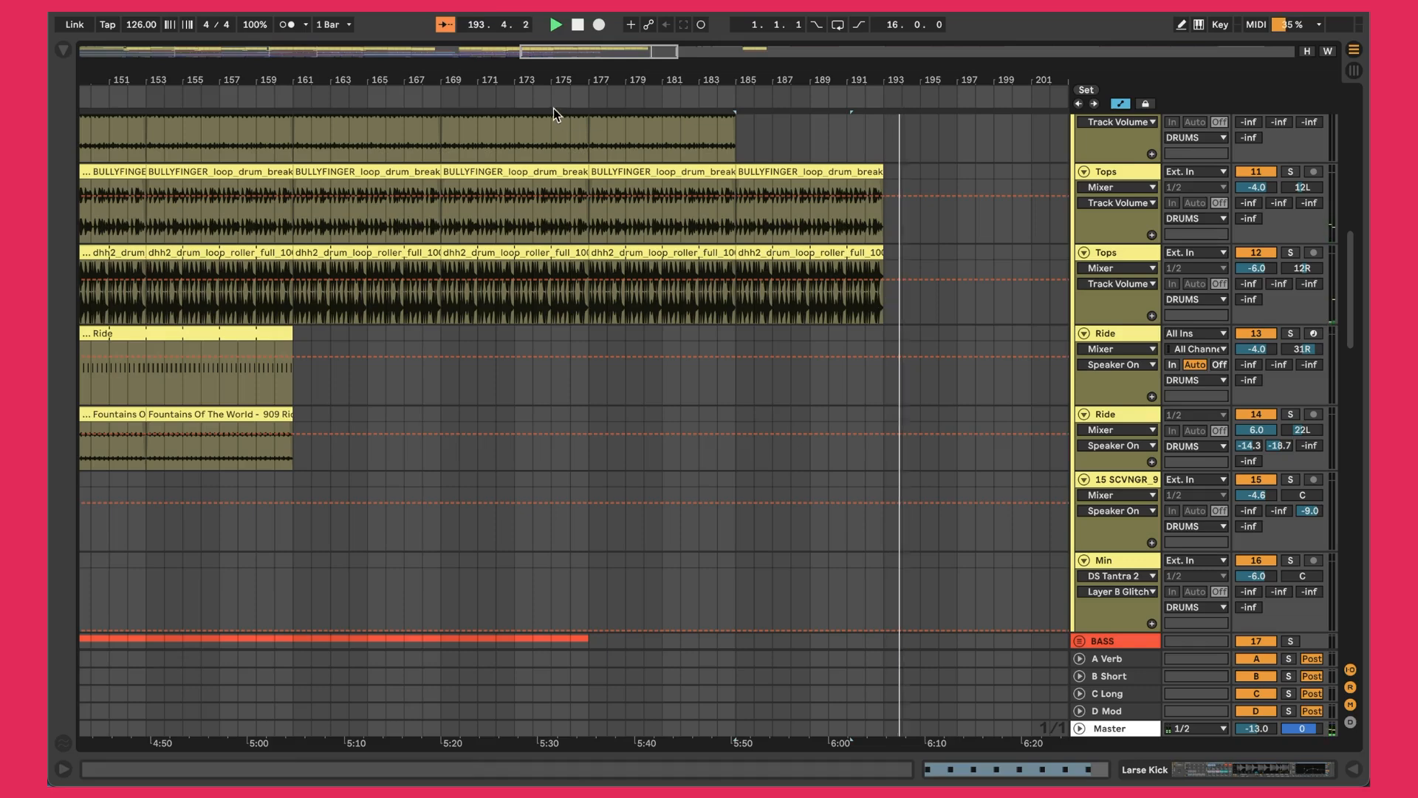
left_click_drag(549, 81, 500, 79)
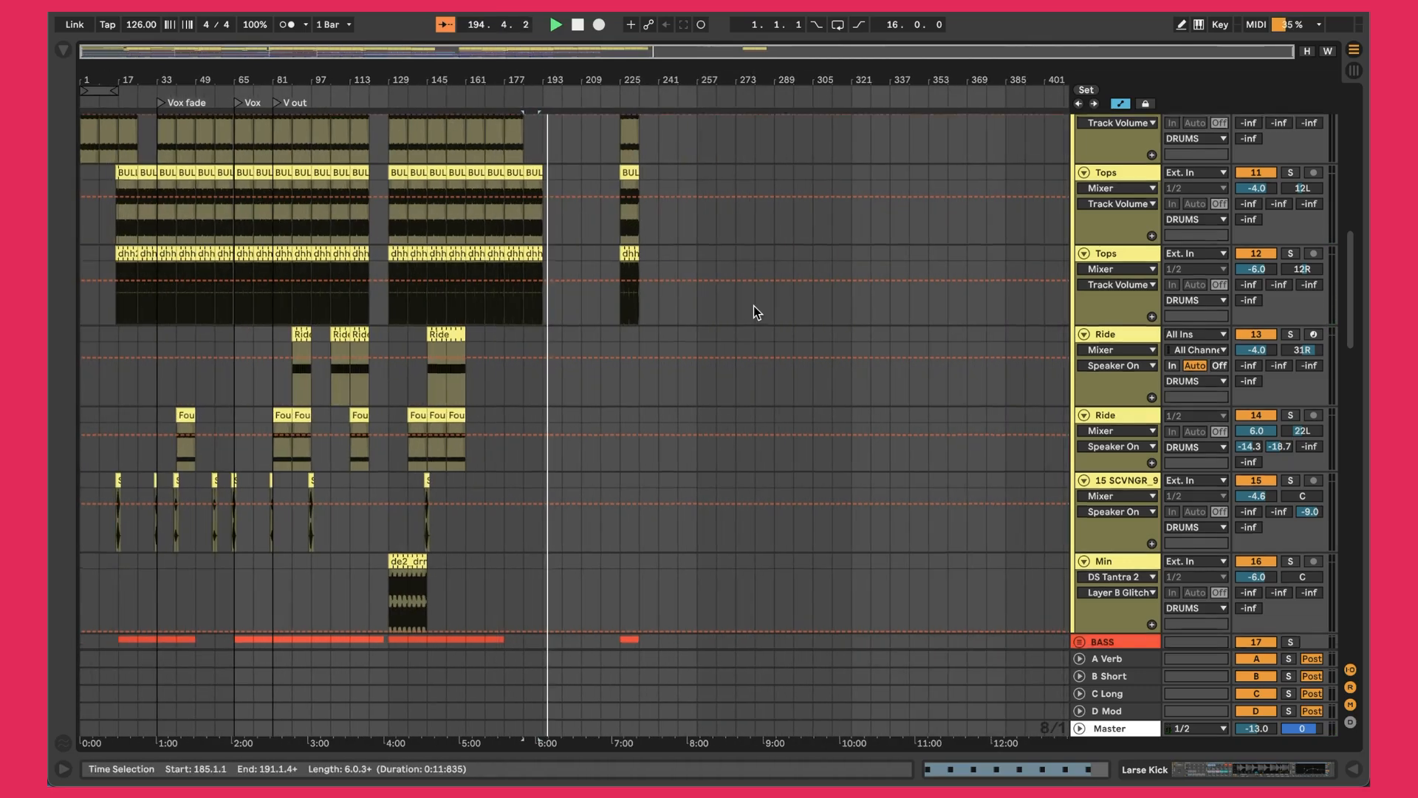
Step: Fold the DRUMS, MELO, VOX and FX groups and frame the track's sections from INTRO to OUTRO in the arrangement
scroll(1027, 303, "up", 18)
scroll(1085, 229, "up", 10)
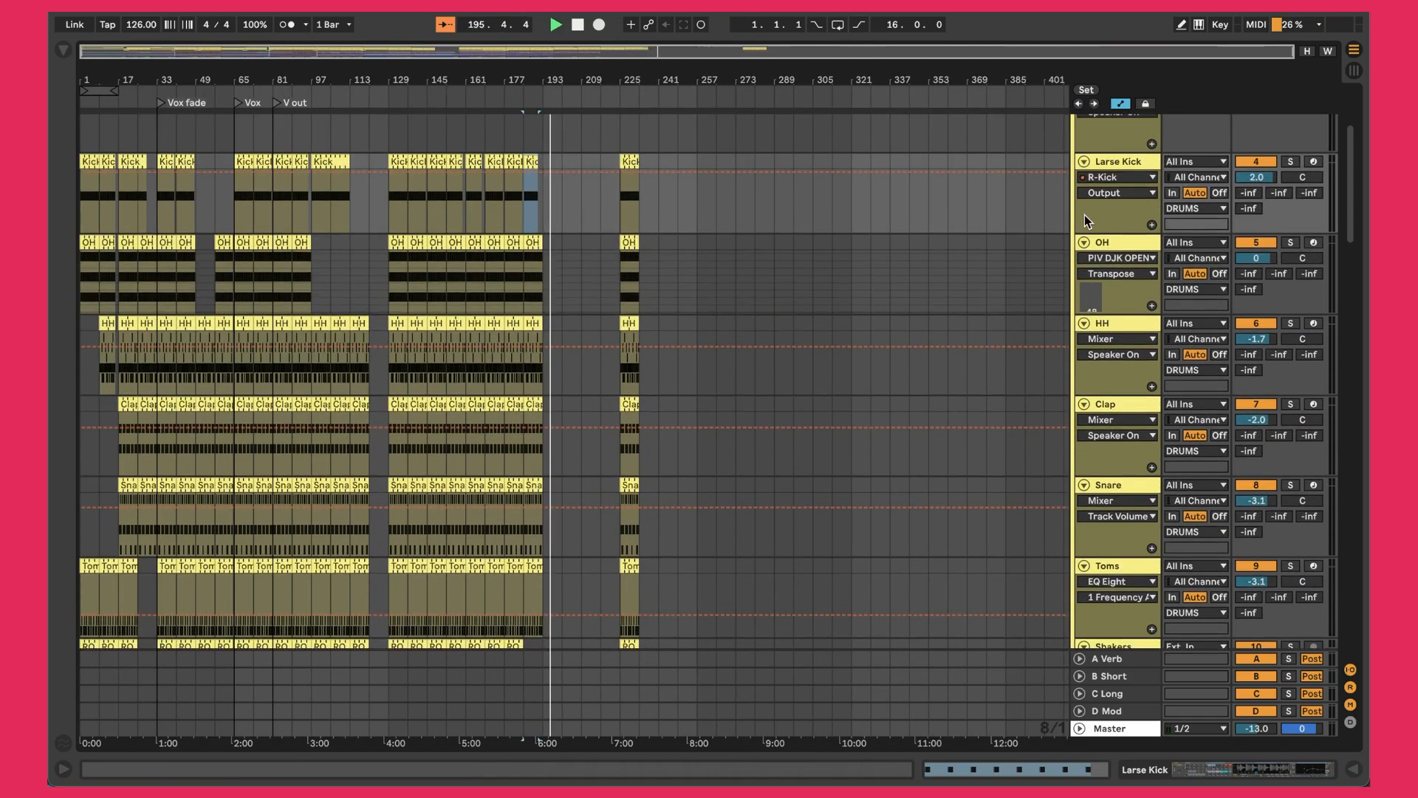
left_click(1080, 220)
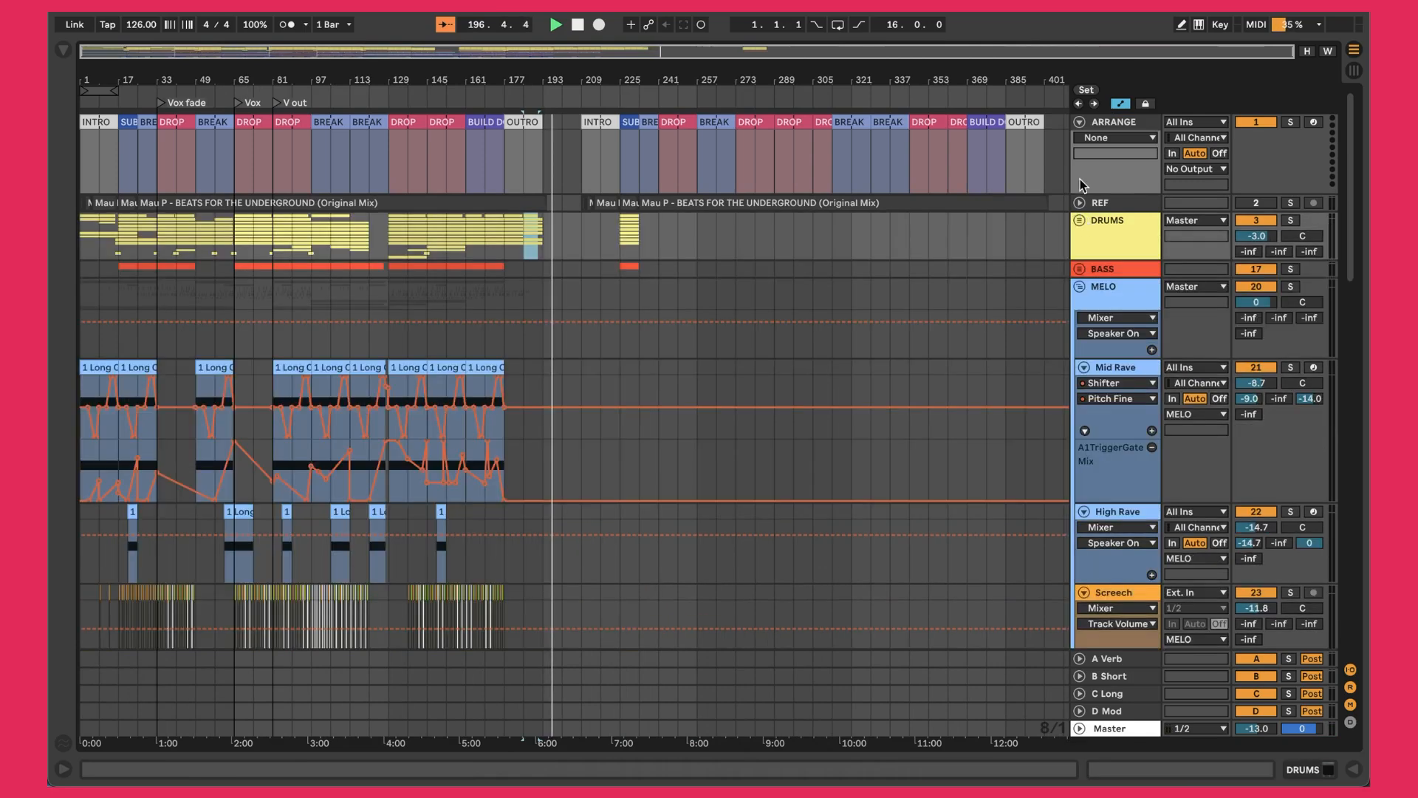
left_click(1080, 288)
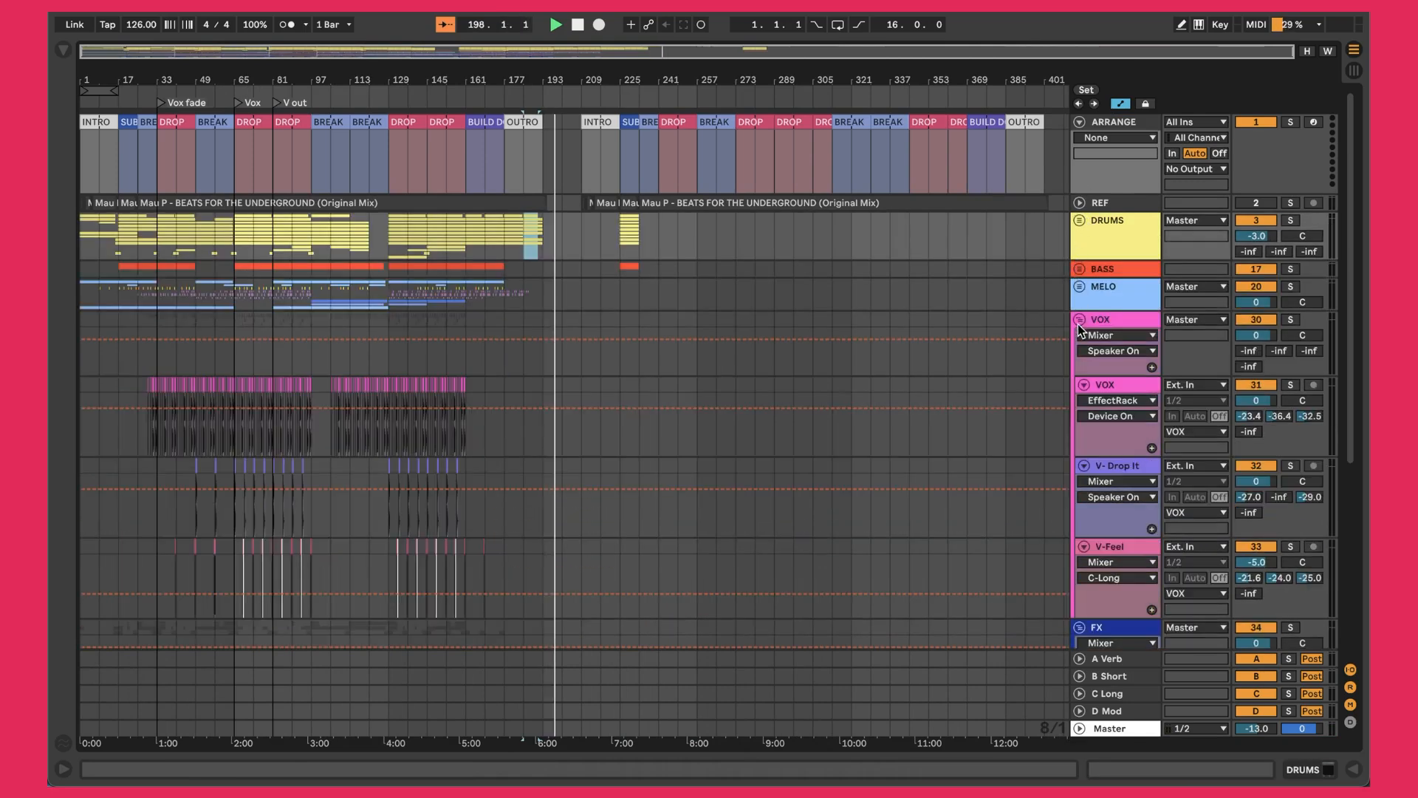
left_click(1080, 320)
left_click(1079, 337)
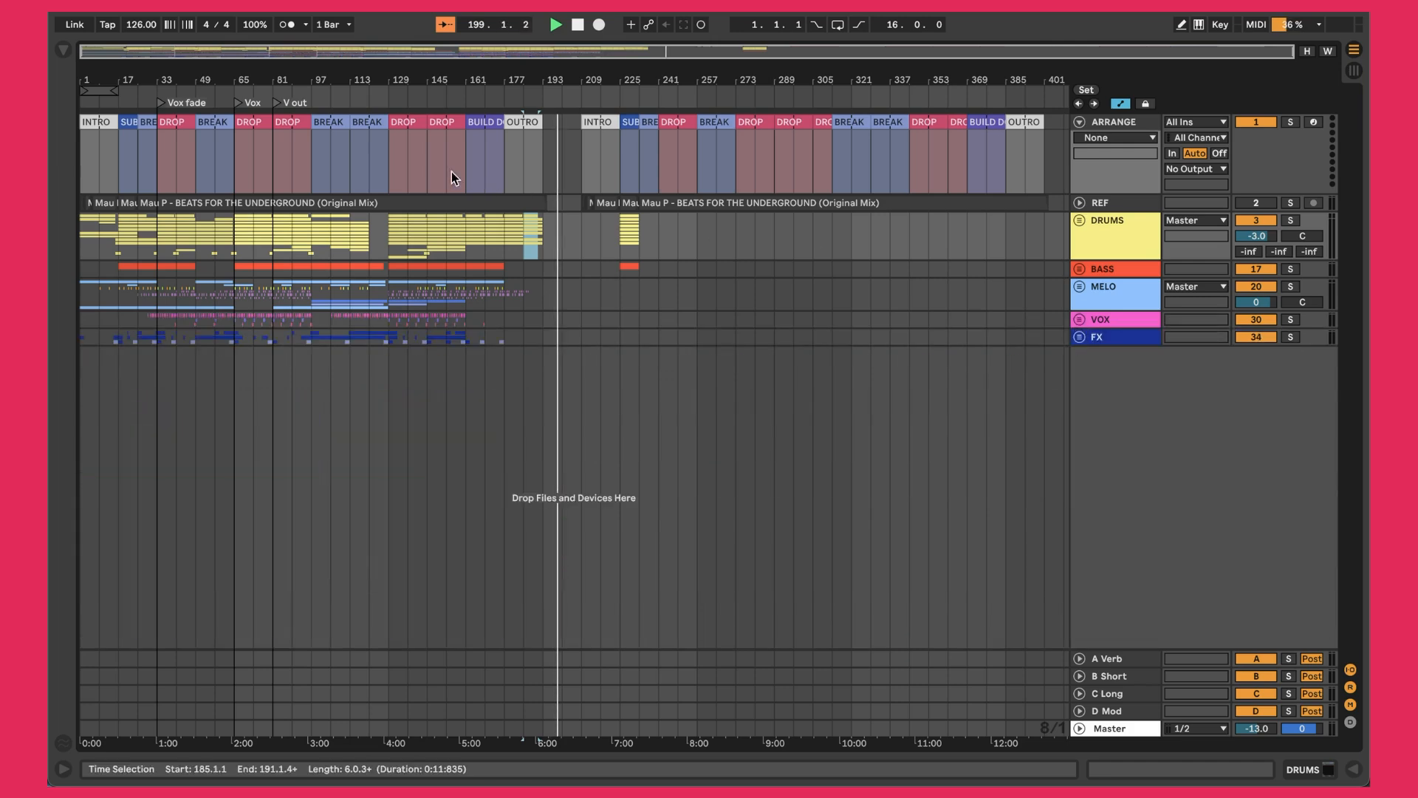
left_click_drag(100, 79, 99, 118)
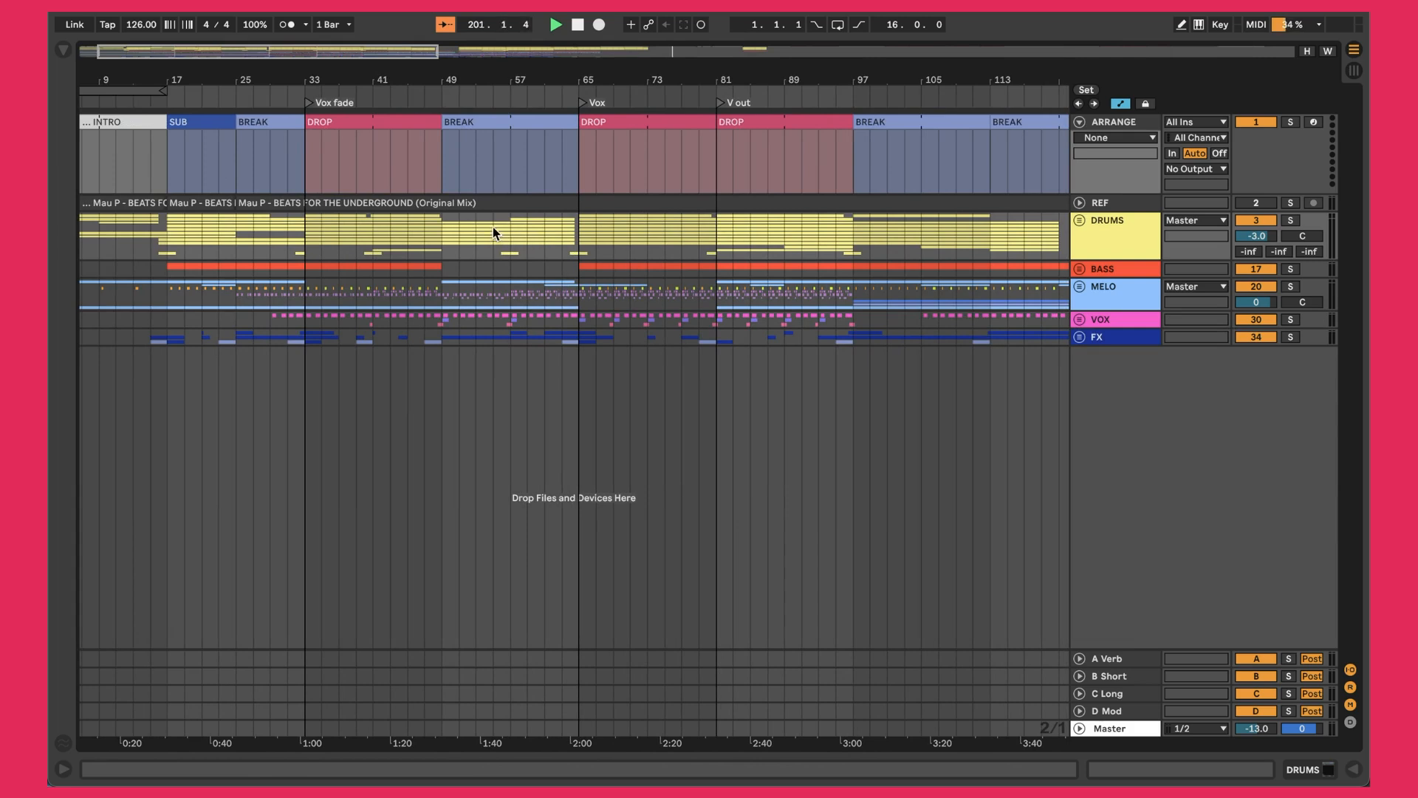
left_click_drag(511, 73, 382, 77)
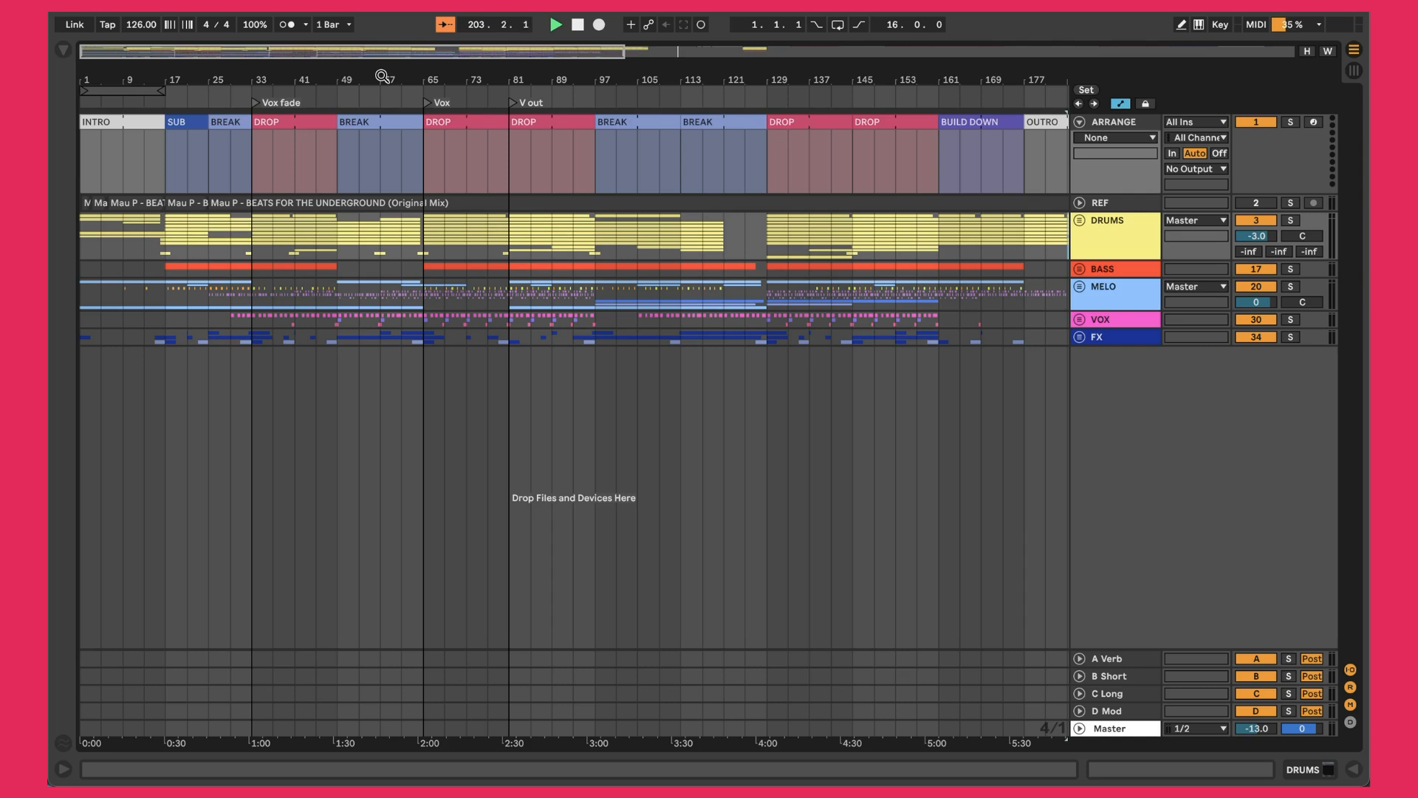